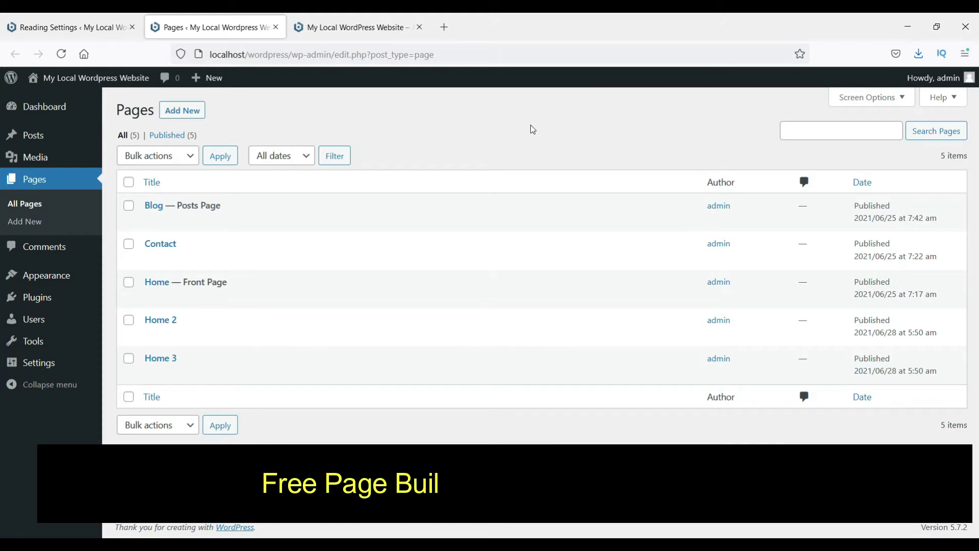
Step: Look at the Reading Settings page, then return to the WordPress Pages list
left_click(459, 154)
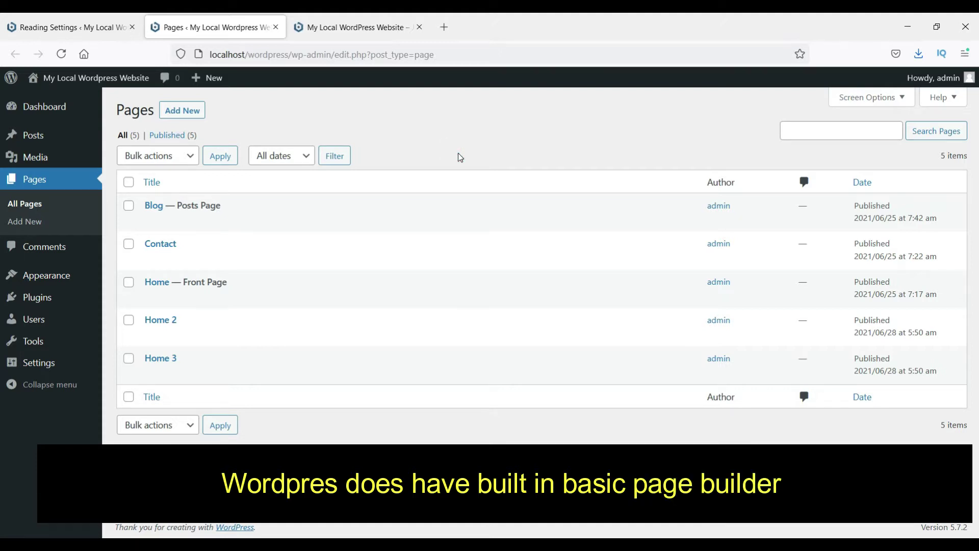
left_click(40, 27)
left_click(200, 27)
left_click(567, 148)
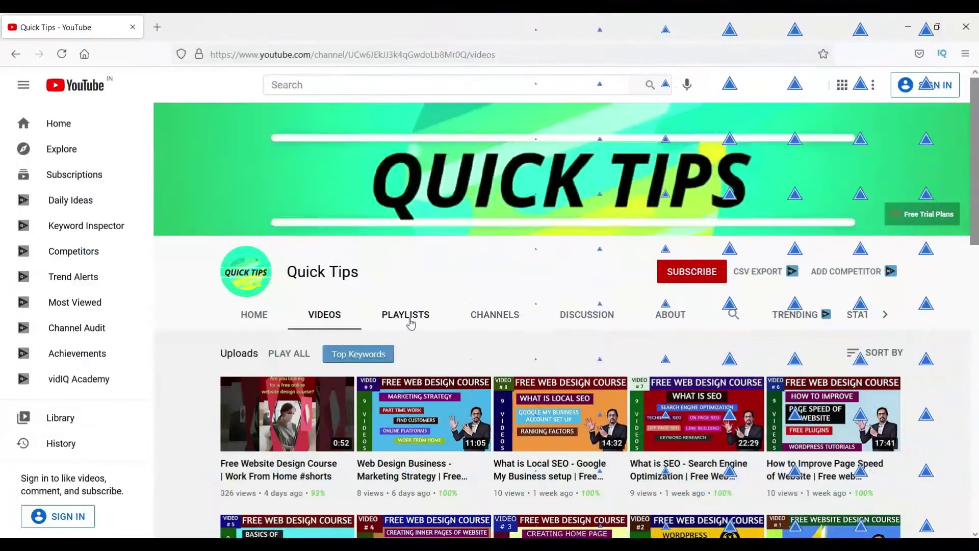
Step: Scroll through the Quick Tips channel's playlists, then show its uploaded videos
left_click(411, 315)
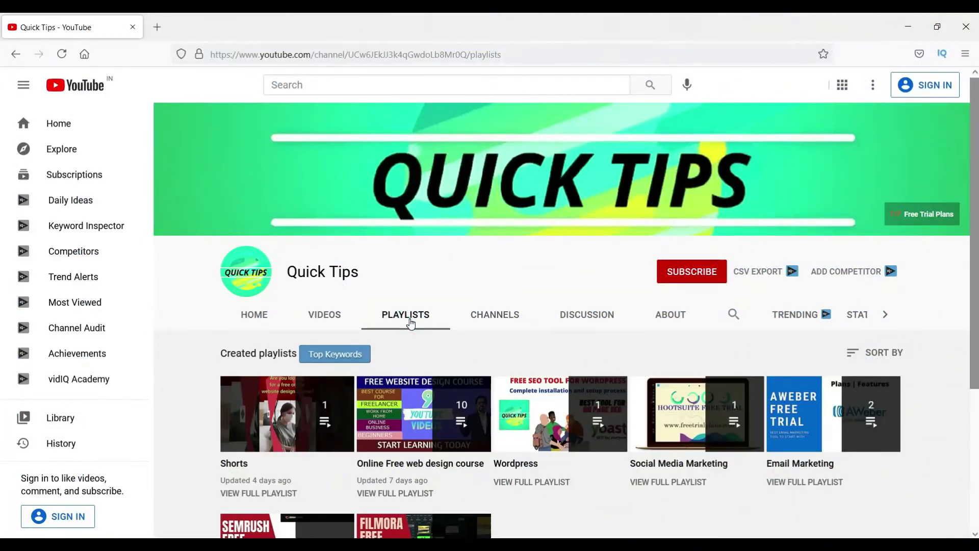
scroll(671, 460, "down", 3)
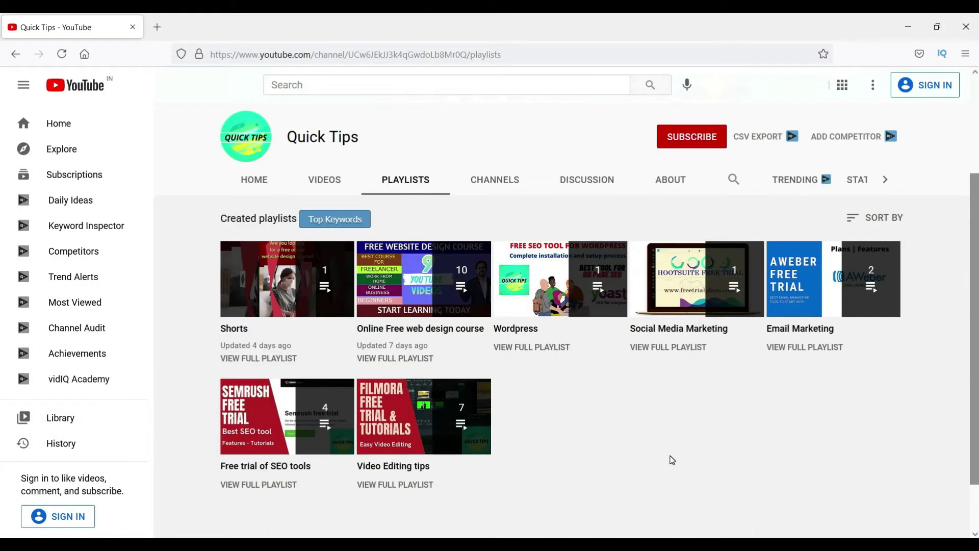
scroll(672, 460, "up", 3)
left_click(325, 314)
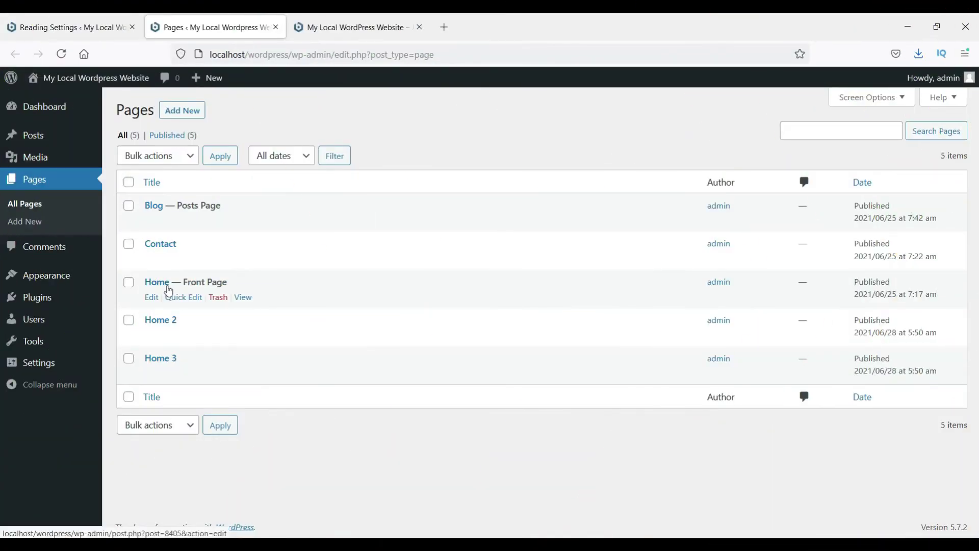
Step: Open the Home page editor in a new tab and dismiss the autosave notice
right_click(156, 300)
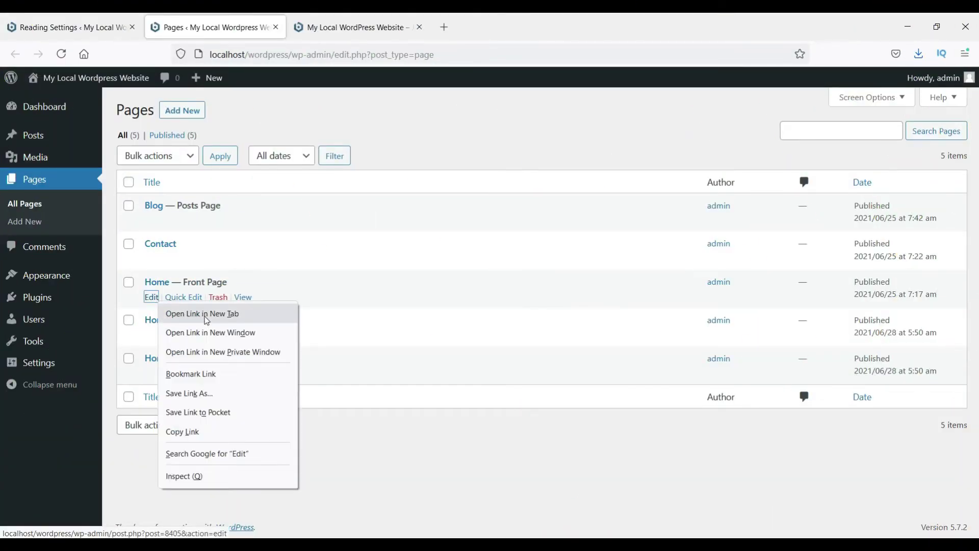
left_click(206, 314)
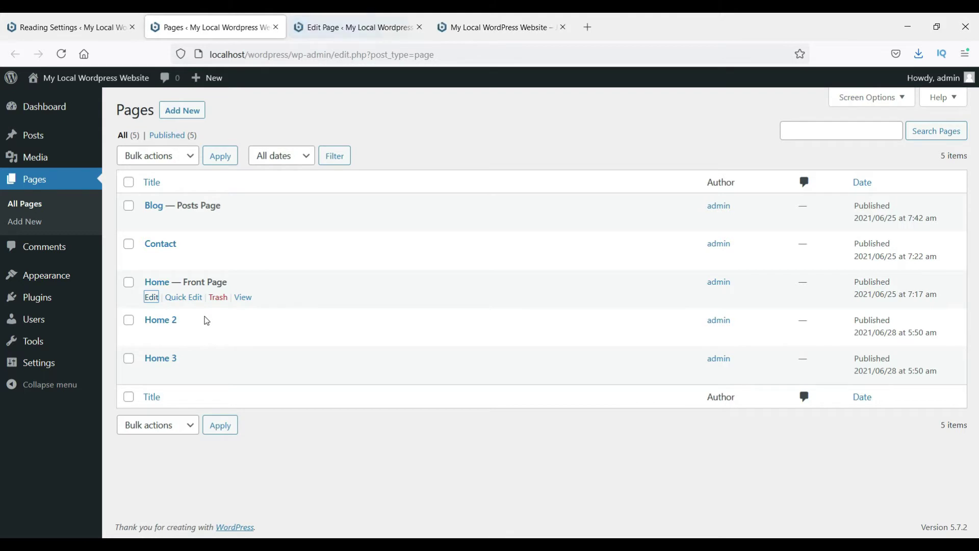
left_click(336, 27)
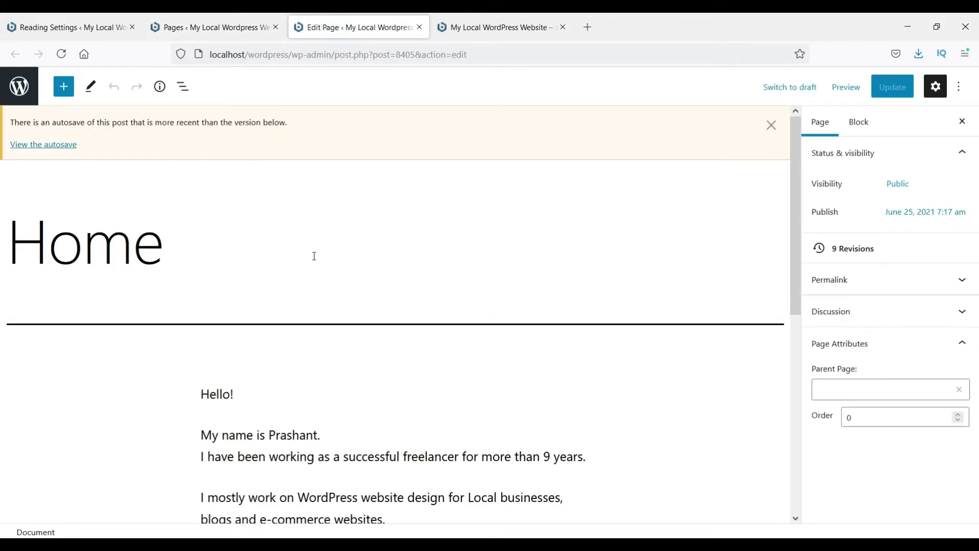
left_click(770, 125)
Step: Start a new empty paragraph after the Home page's last paragraph
scroll(255, 225, "down", 4)
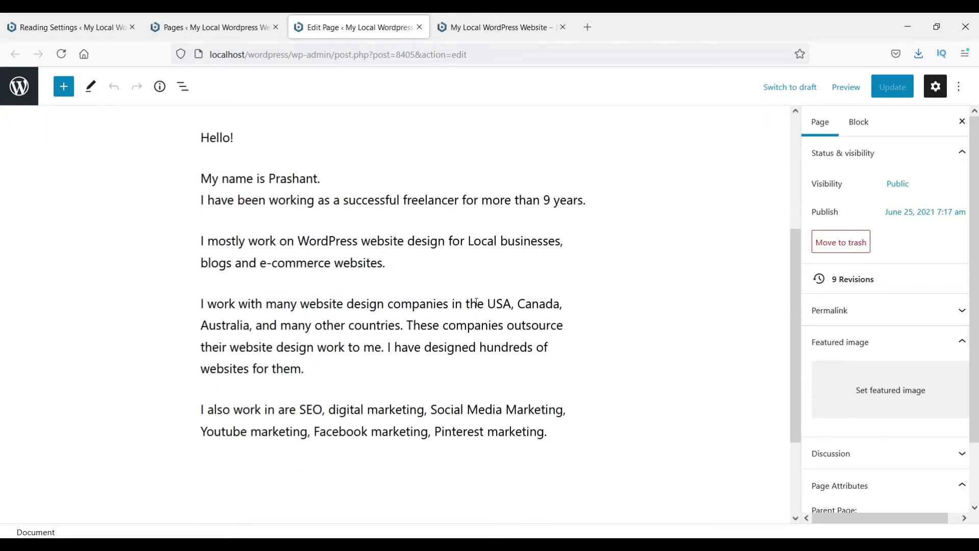
scroll(493, 332, "down", 1)
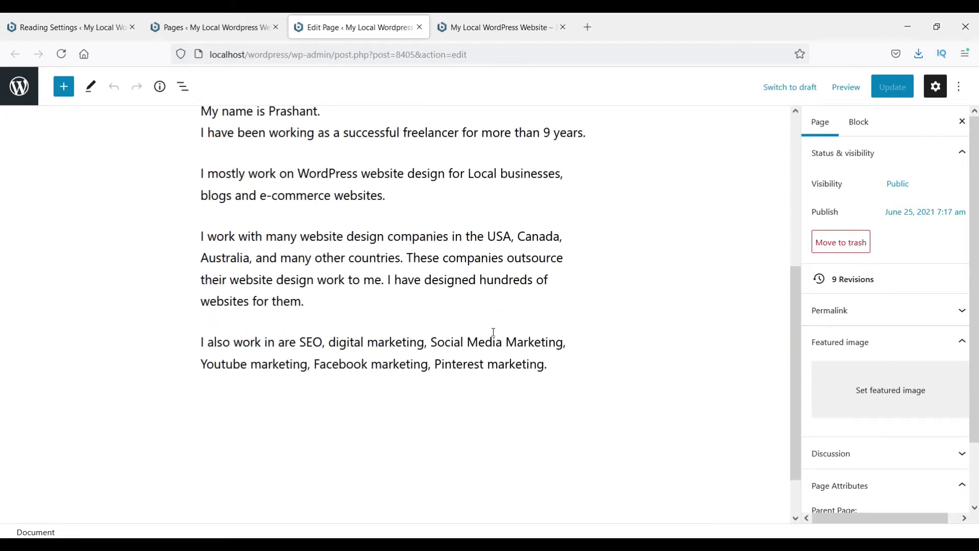
left_click(560, 370)
key("Return")
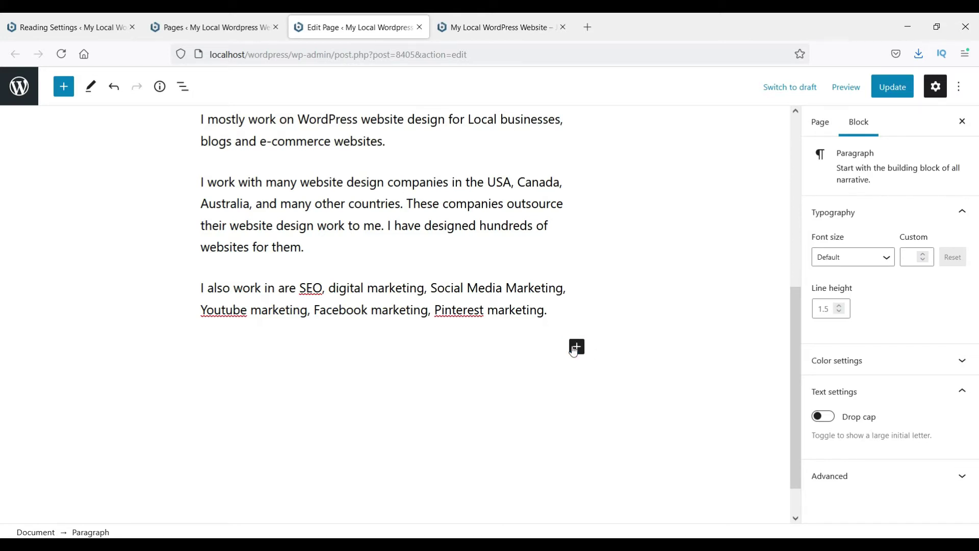
Step: Insert a Video block from the Media section of the full block list
left_click(576, 349)
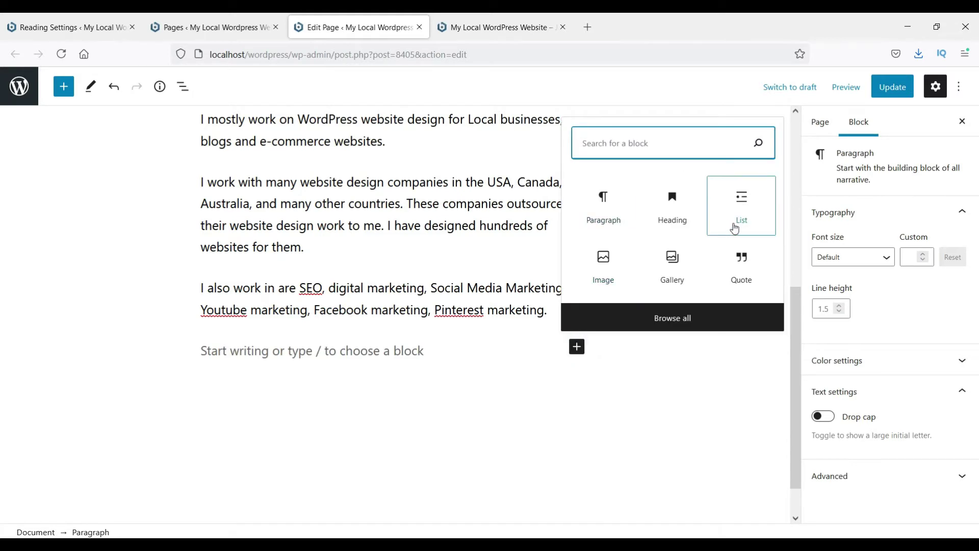
left_click(674, 321)
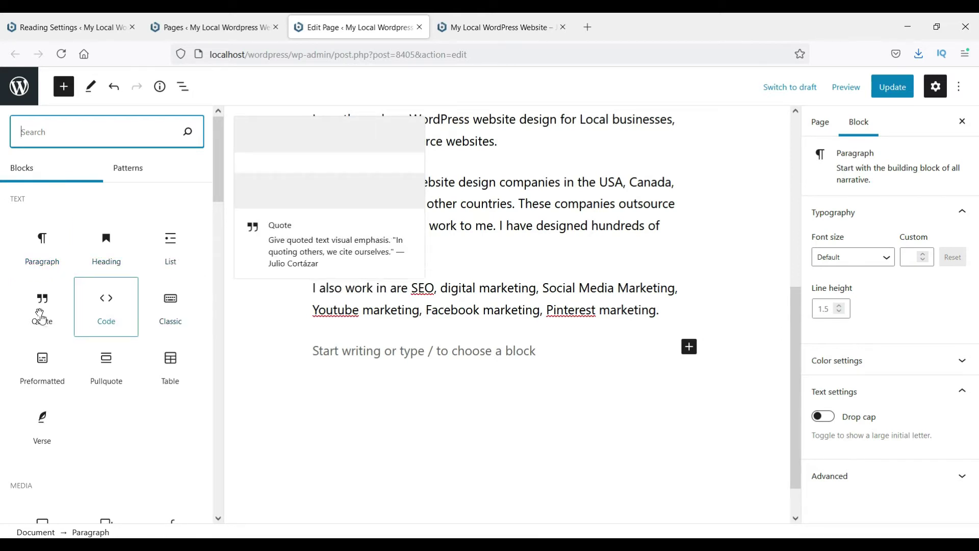
scroll(93, 307, "down", 4)
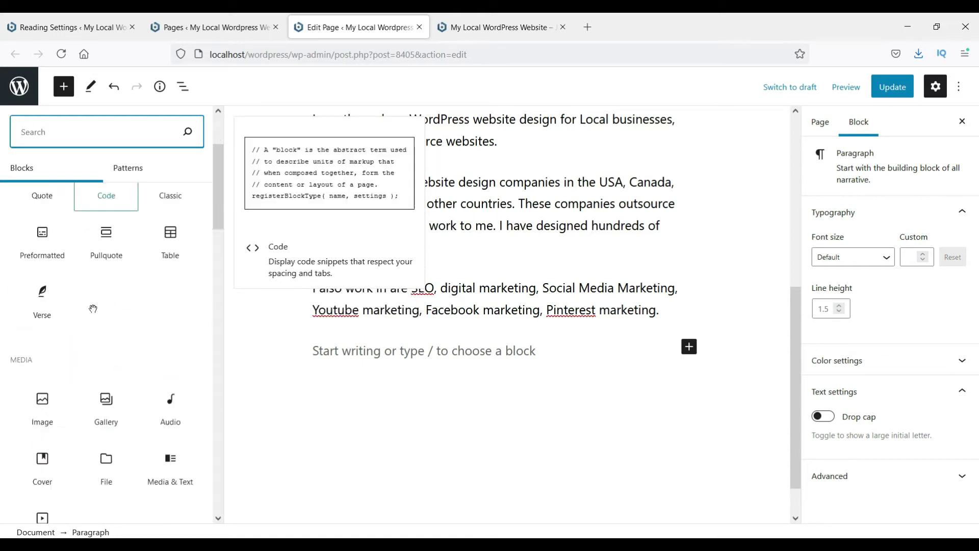
scroll(93, 308, "up", 1)
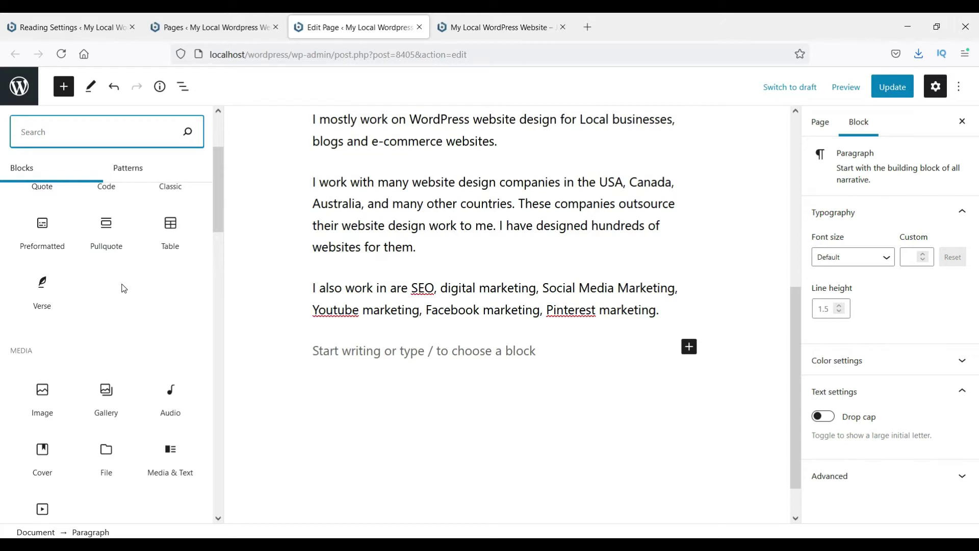
scroll(123, 289, "down", 1)
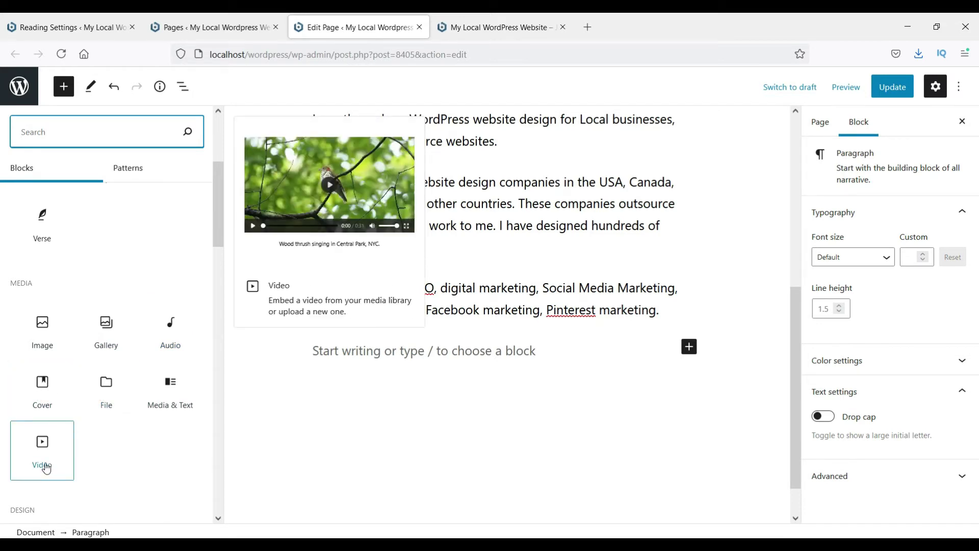
scroll(80, 365, "down", 1)
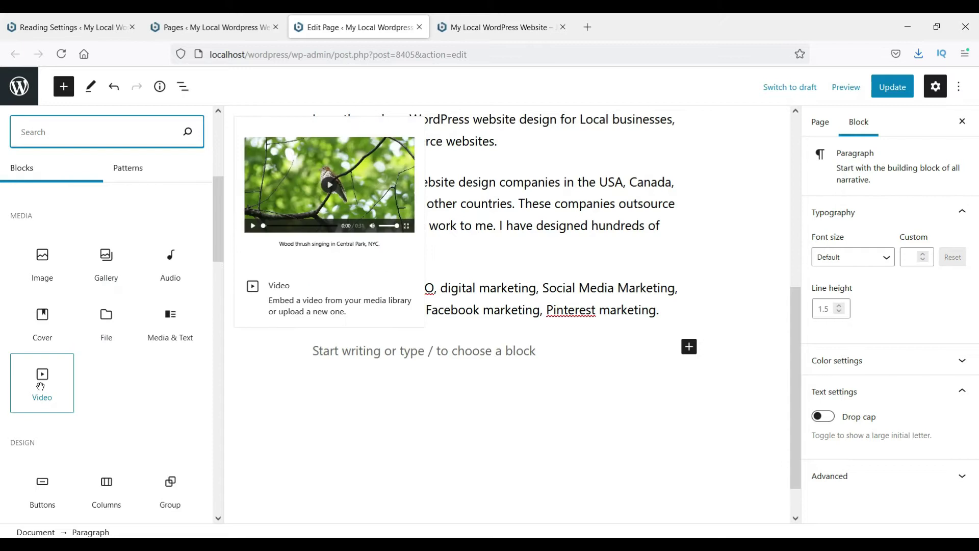
left_click(41, 386)
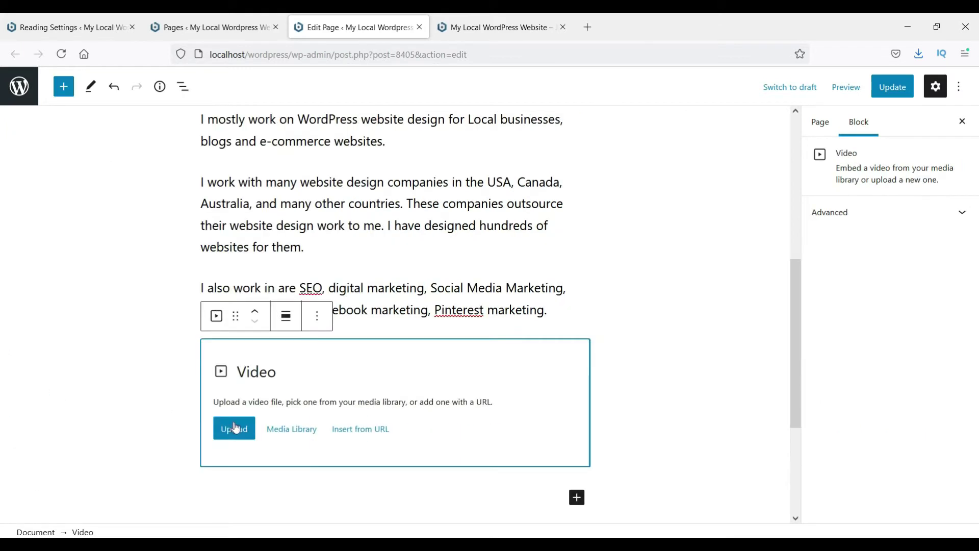
Step: Show the Video block's URL field, then insert a Columns block from the Design section above it
left_click(357, 430)
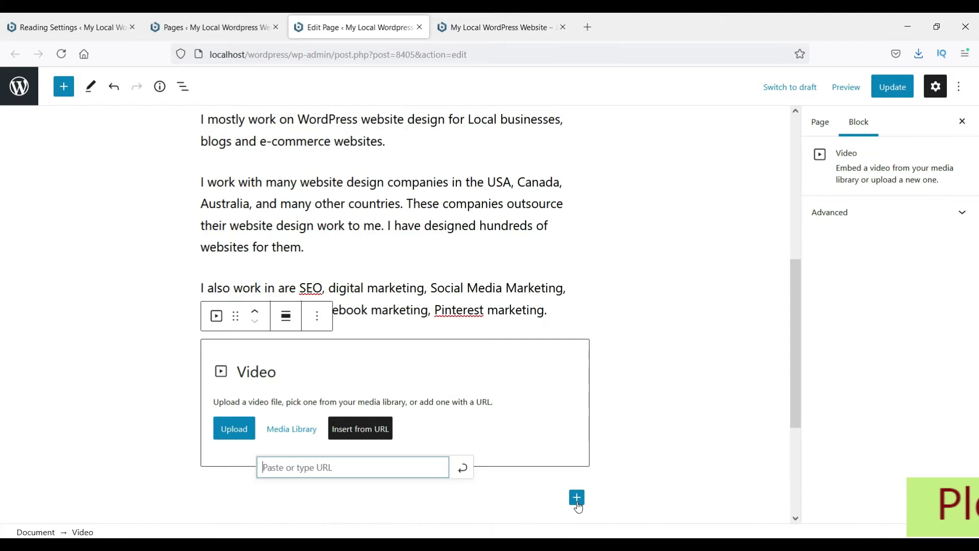
left_click(576, 497)
left_click(643, 464)
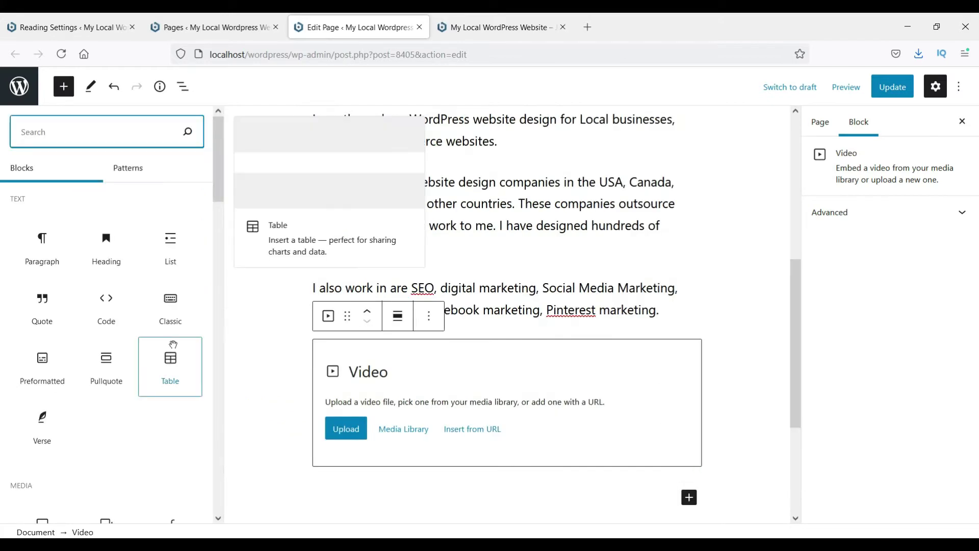
scroll(145, 317, "down", 3)
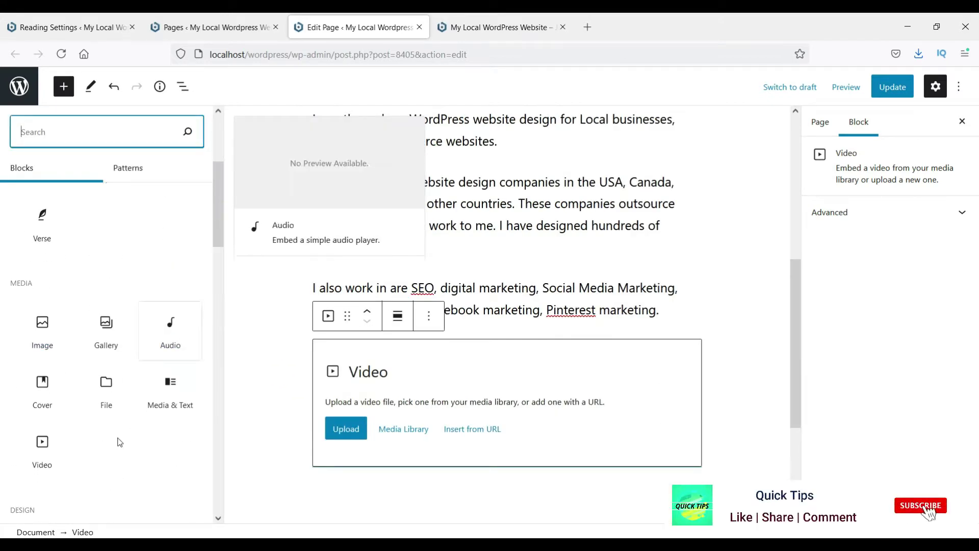
scroll(118, 439, "down", 4)
scroll(110, 318, "down", 5)
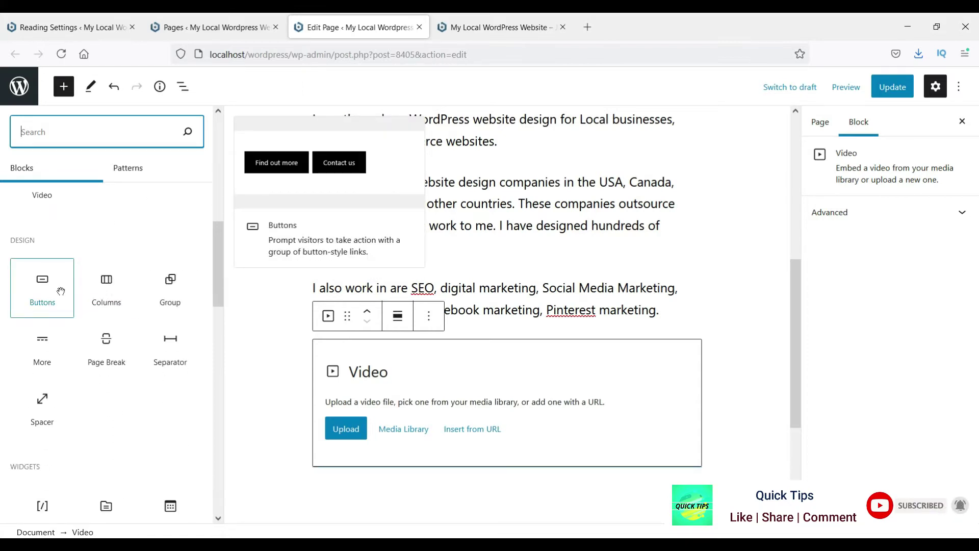
scroll(105, 294, "down", 2)
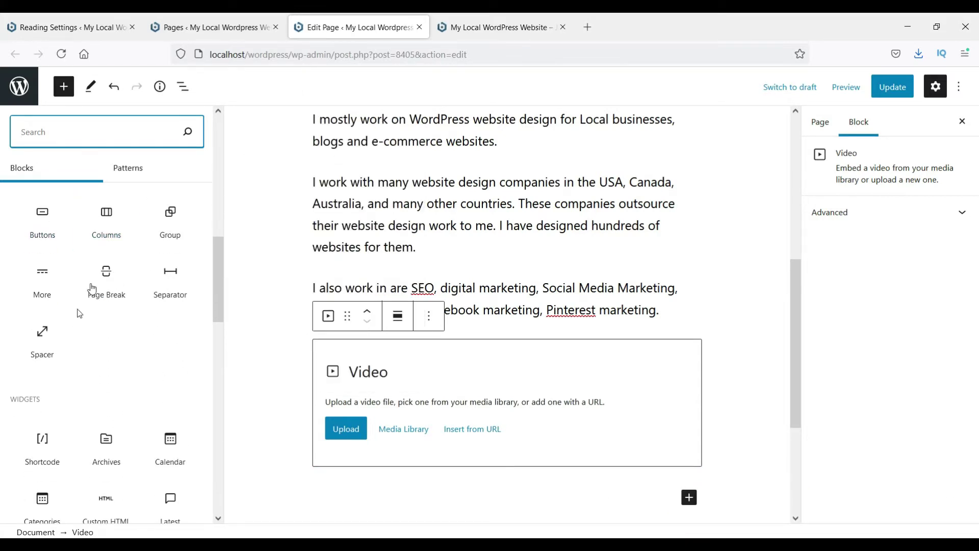
left_click(108, 220)
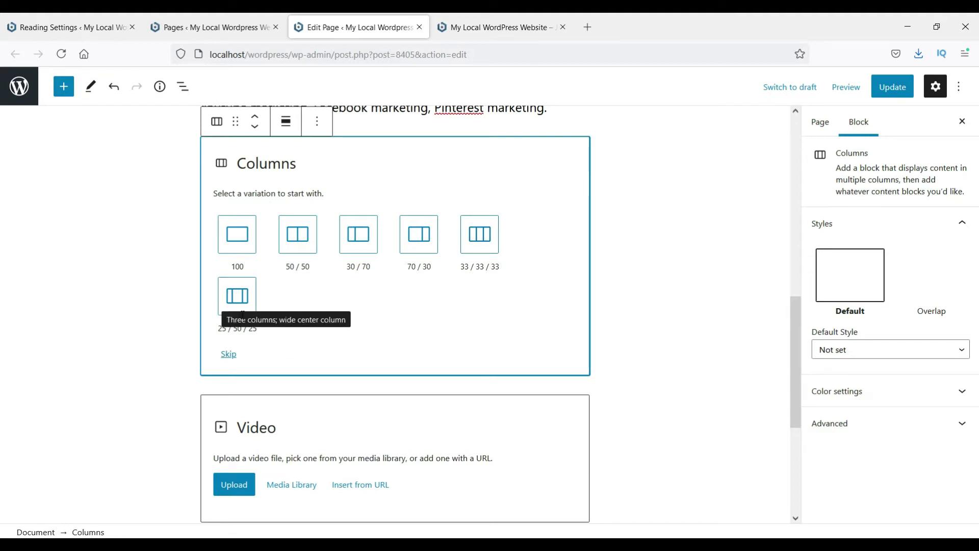
Step: Make two equal columns, write 'this is a text block' in the left one, then target the right column
left_click(298, 242)
scroll(290, 347, "up", 3)
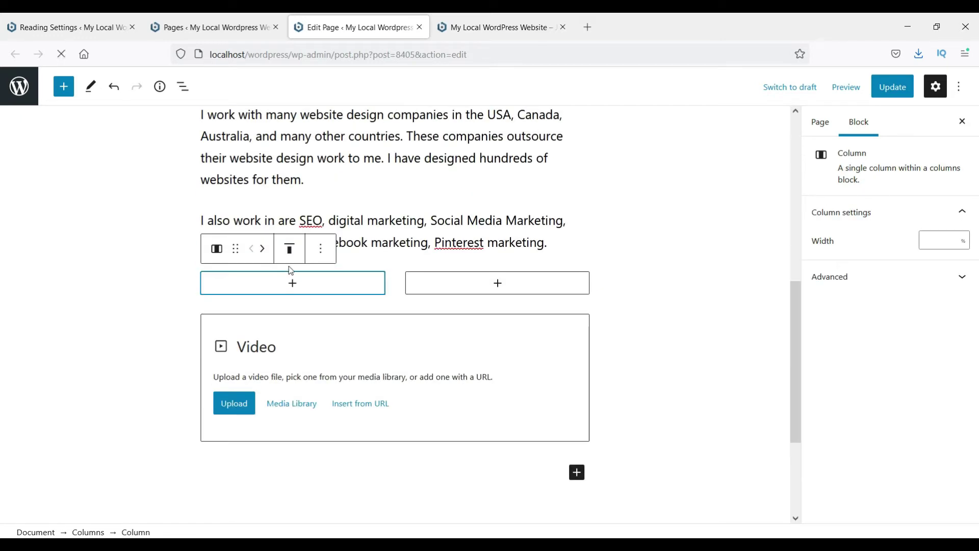
left_click(303, 289)
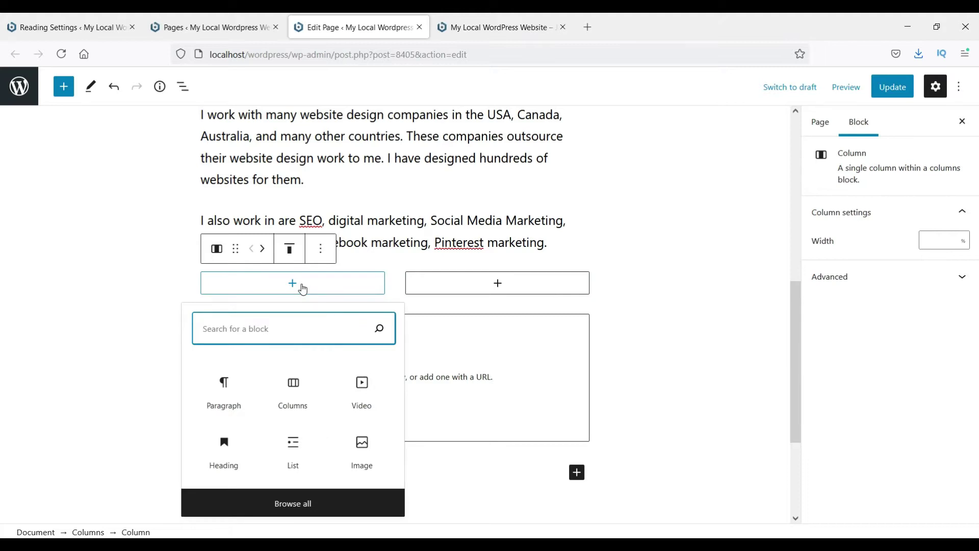
left_click(225, 397)
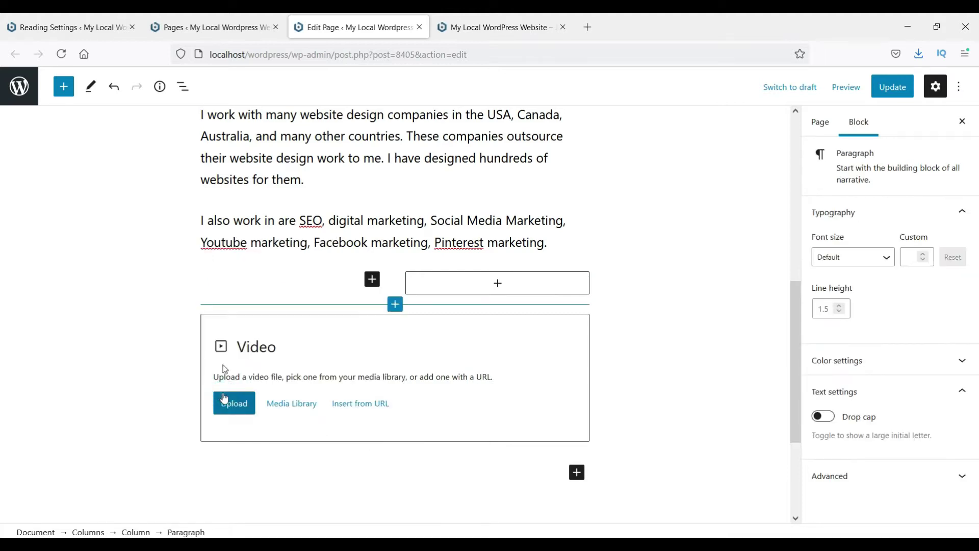
left_click(231, 282)
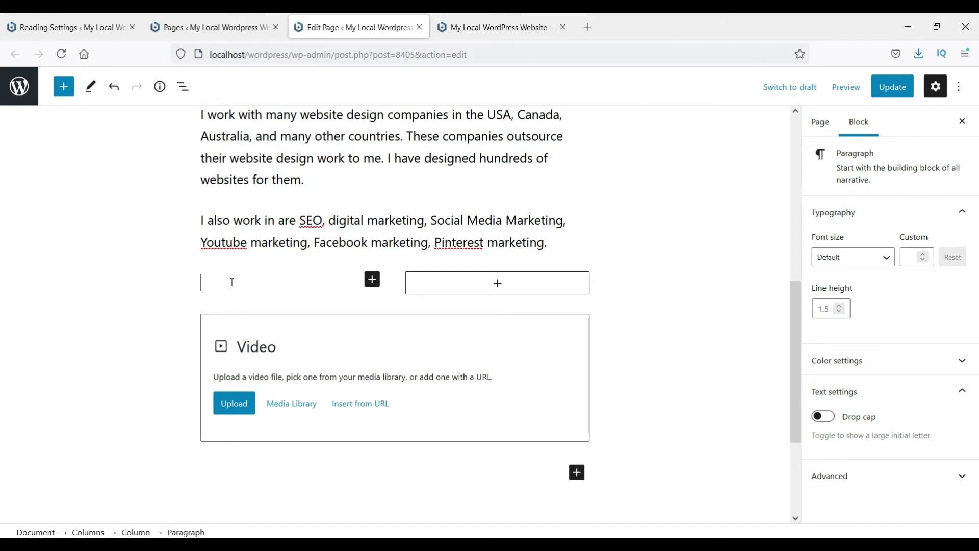
type("this is a text block")
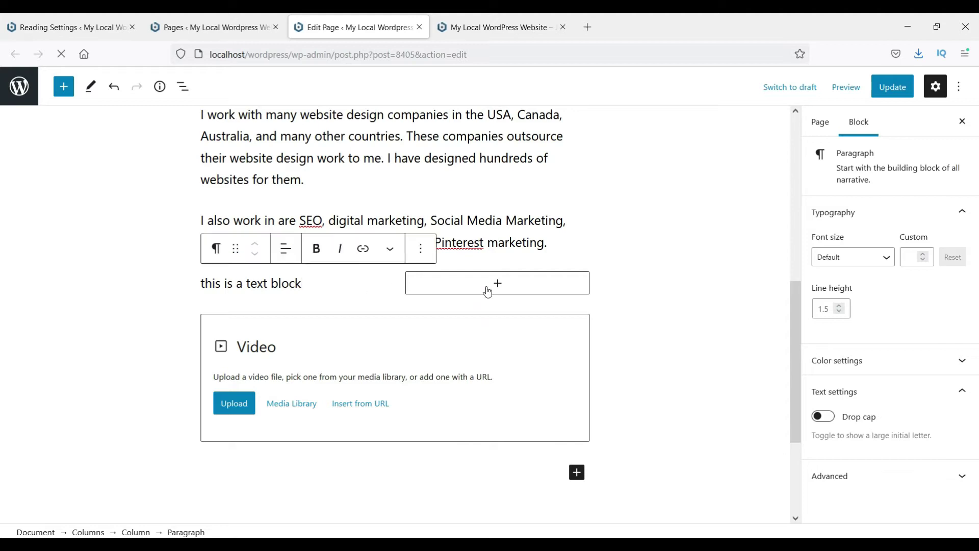
left_click(498, 283)
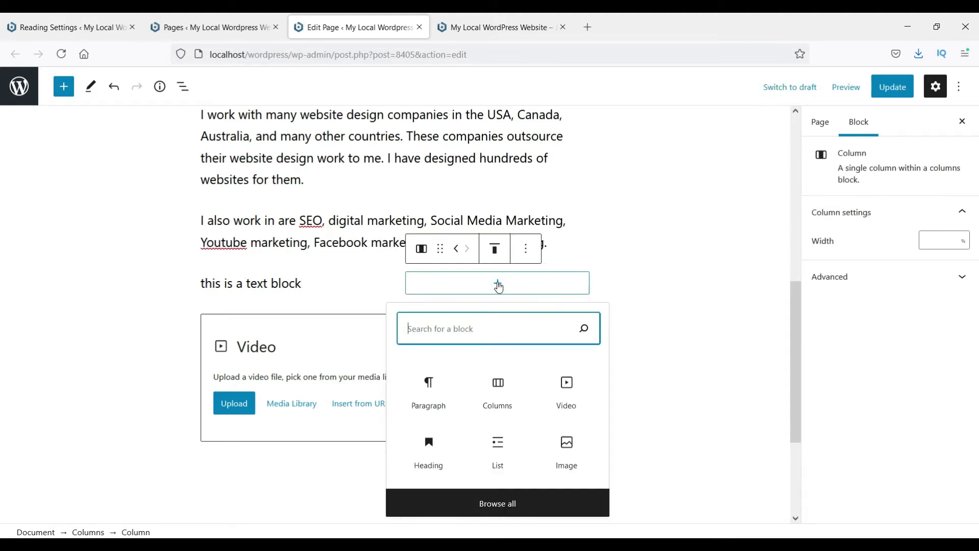
Step: Upload the Working on laptop picture into the right column and update the page
left_click(573, 458)
left_click(498, 325)
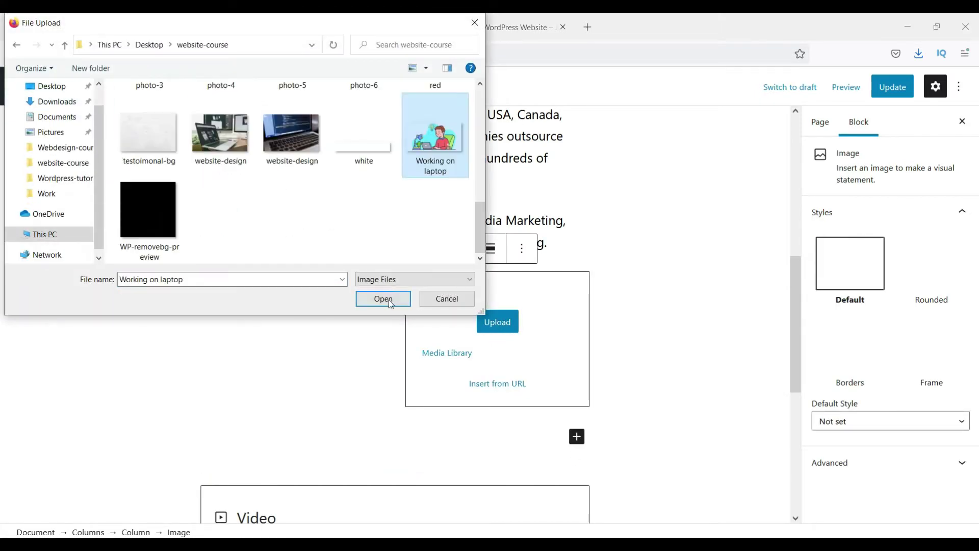
left_click(384, 299)
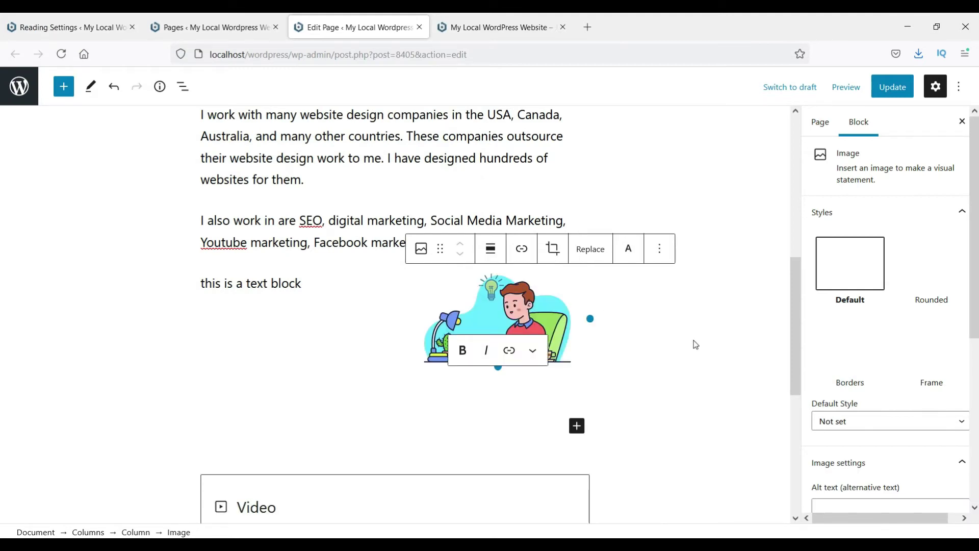
left_click(875, 97)
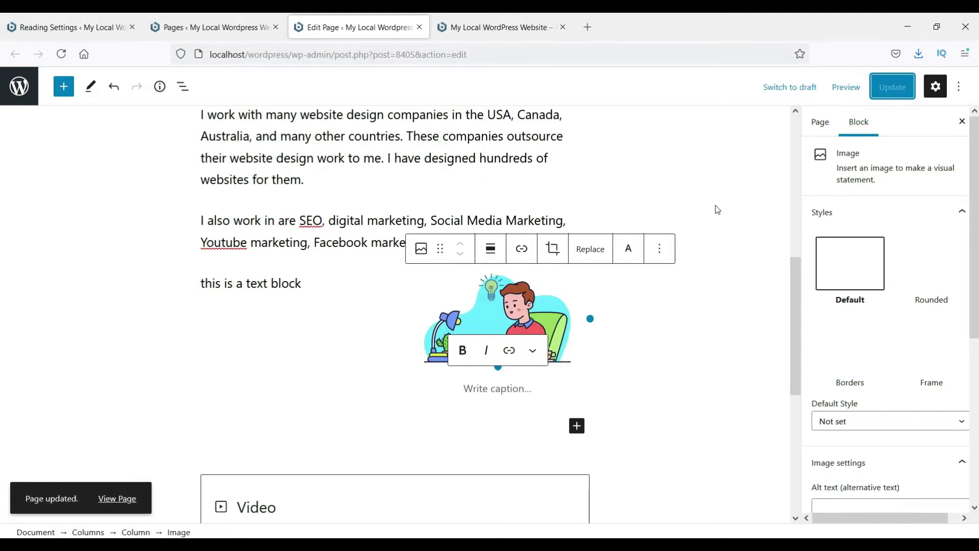
Step: Check the updated Home page on the live site, then return to the editor
key("ctrl+Tab")
scroll(685, 238, "down", 6)
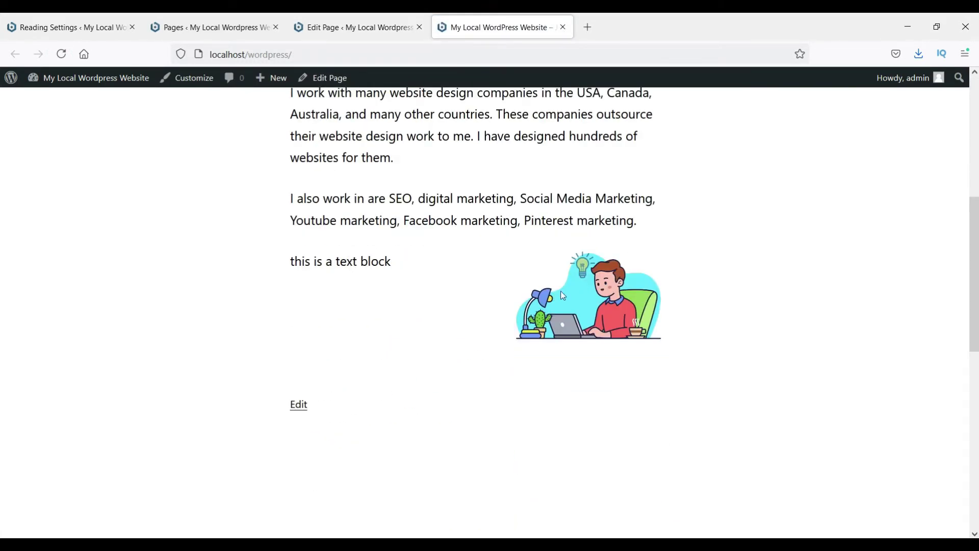
scroll(580, 295, "up", 5)
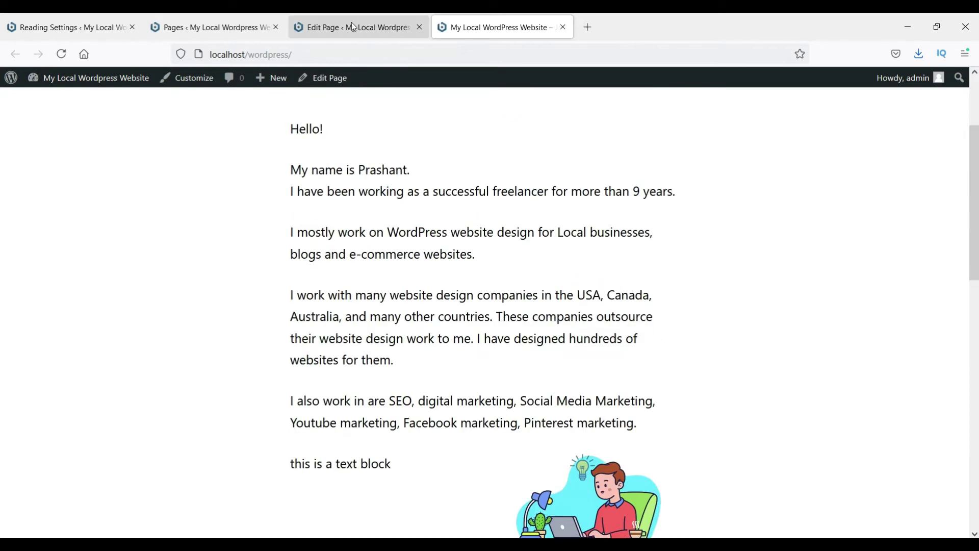
left_click(352, 27)
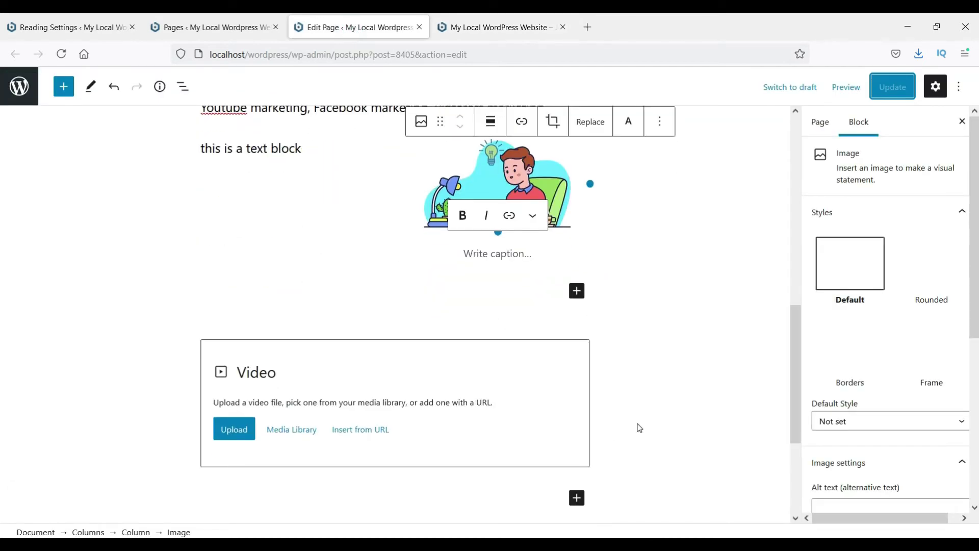
Step: Add a Buttons block below the columns labelled 'Click here'
left_click(575, 499)
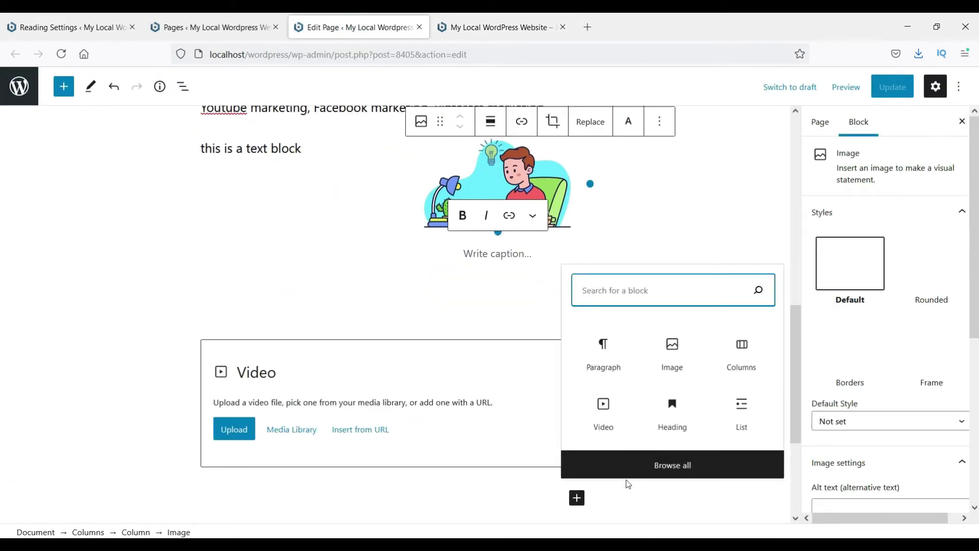
left_click(653, 477)
scroll(105, 339, "down", 6)
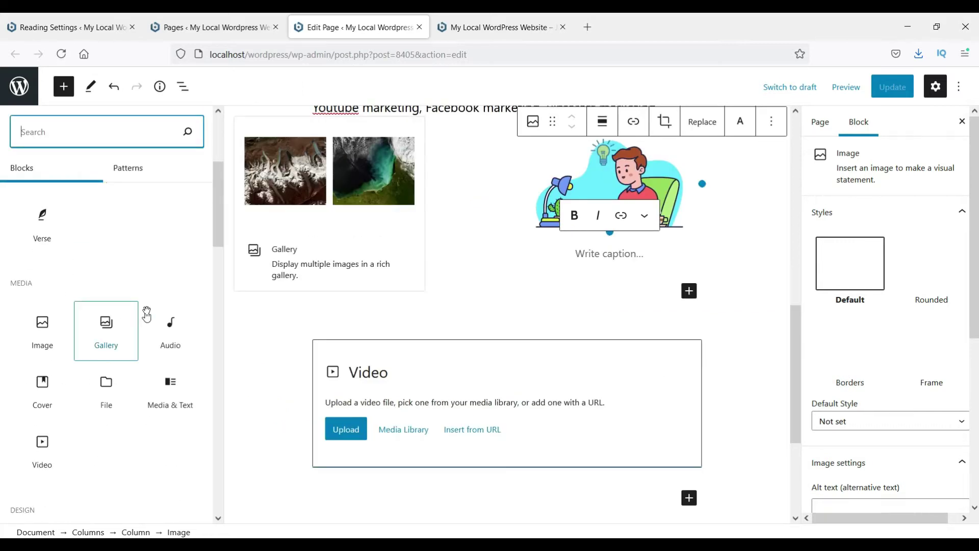
scroll(100, 295, "down", 3)
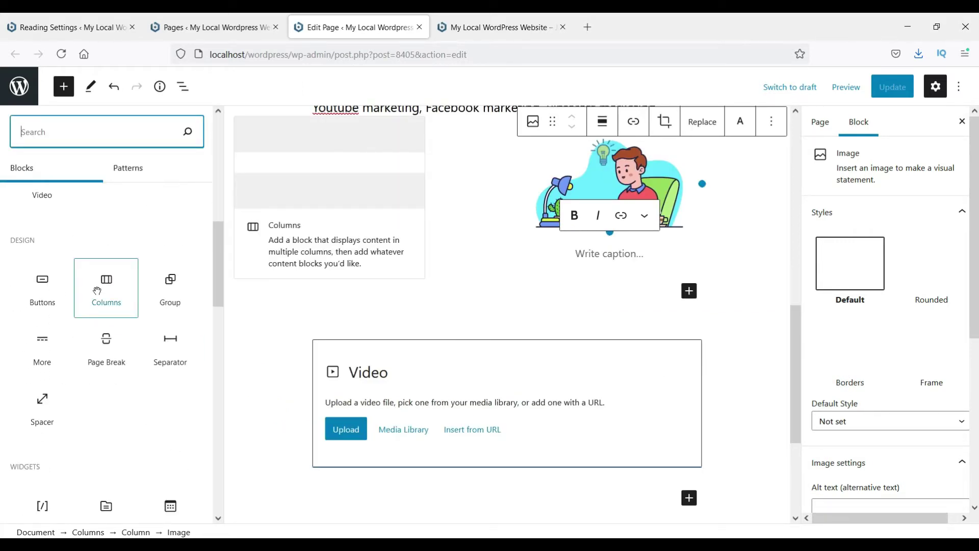
scroll(59, 283, "down", 3)
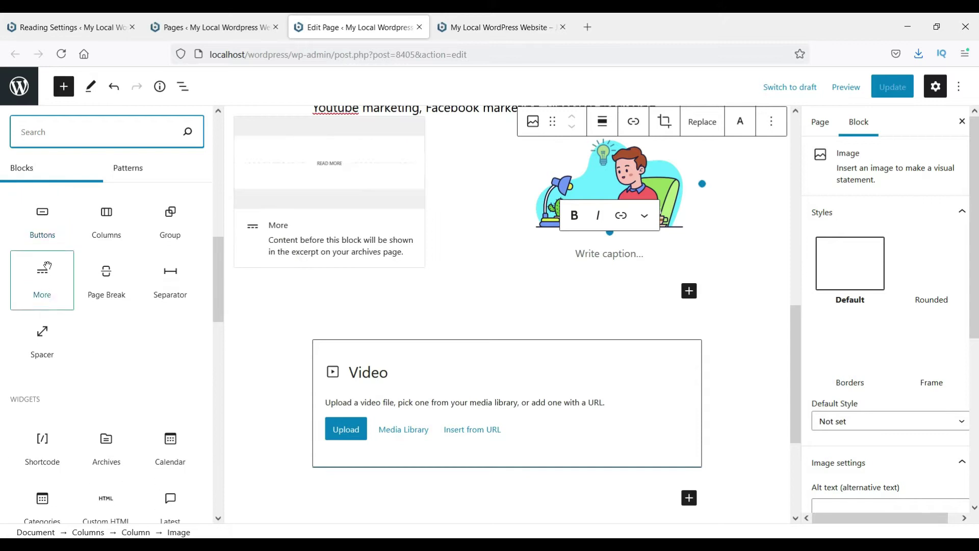
left_click(38, 221)
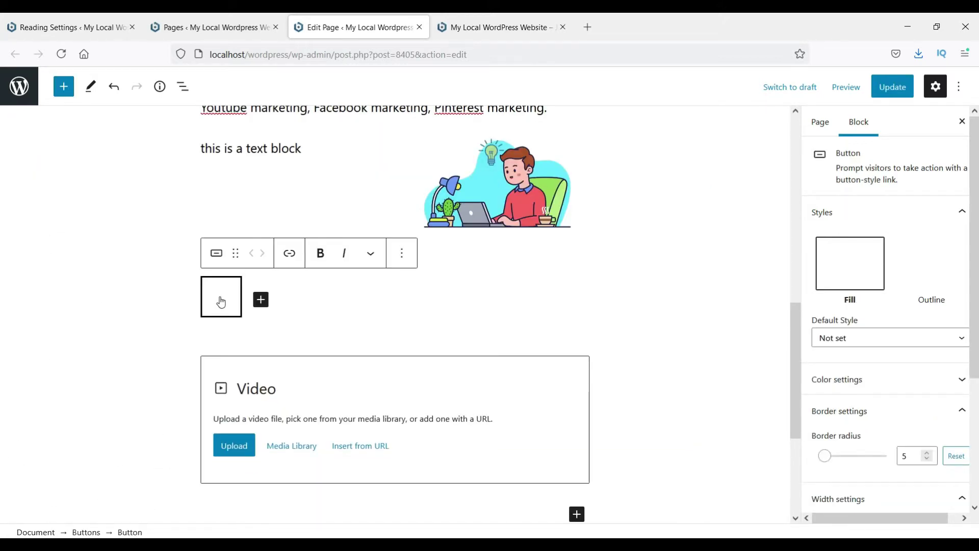
type("This is a ")
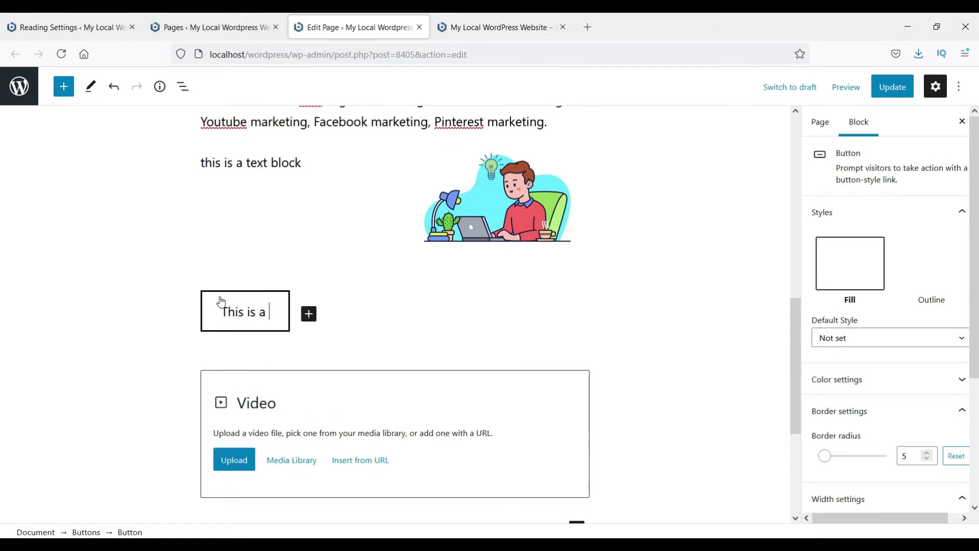
type("bit")
key("BackSpace")
key("BackSpace")
key("BackSpace")
key("BackSpace")
key("BackSpace")
key("BackSpace")
key("BackSpace")
key("BackSpace")
key("BackSpace")
key("BackSpace")
key("BackSpace")
key("BackSpace")
key("BackSpace")
type("Cl")
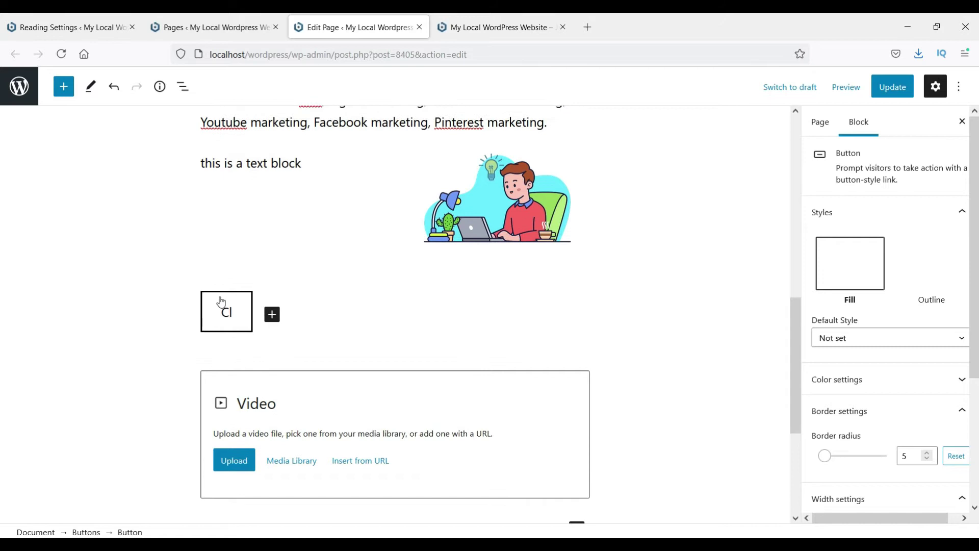
type("ick here")
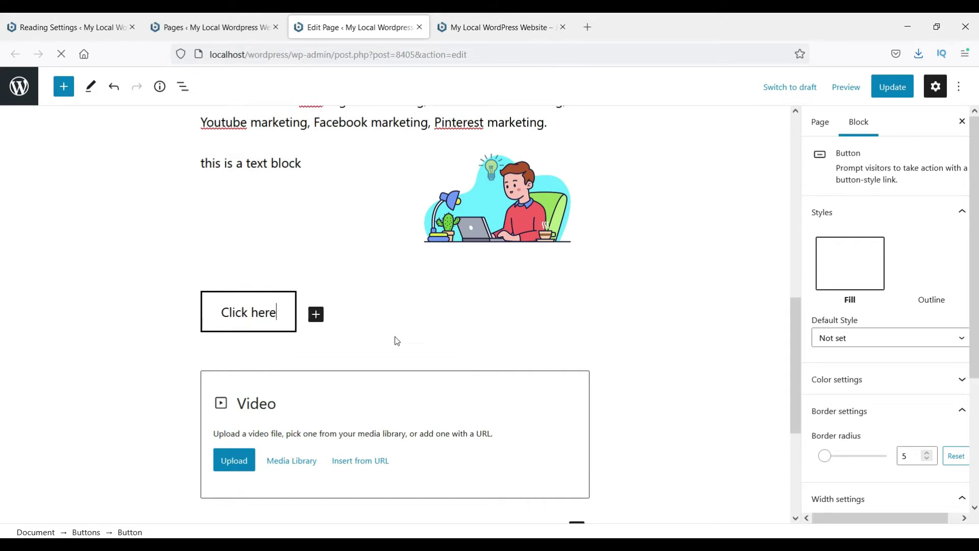
left_click(280, 315)
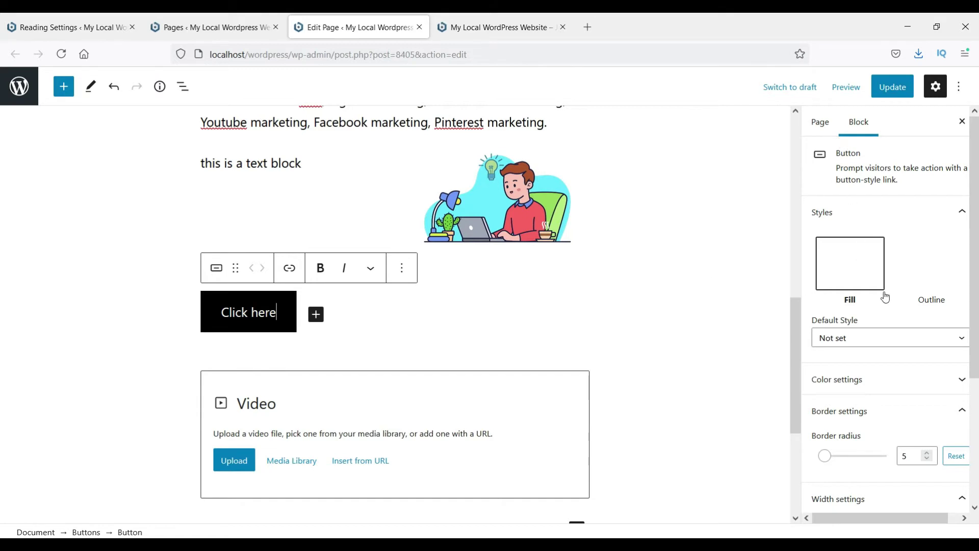
Step: Keep the button's Fill style and expand its Color settings
scroll(909, 295, "down", 3)
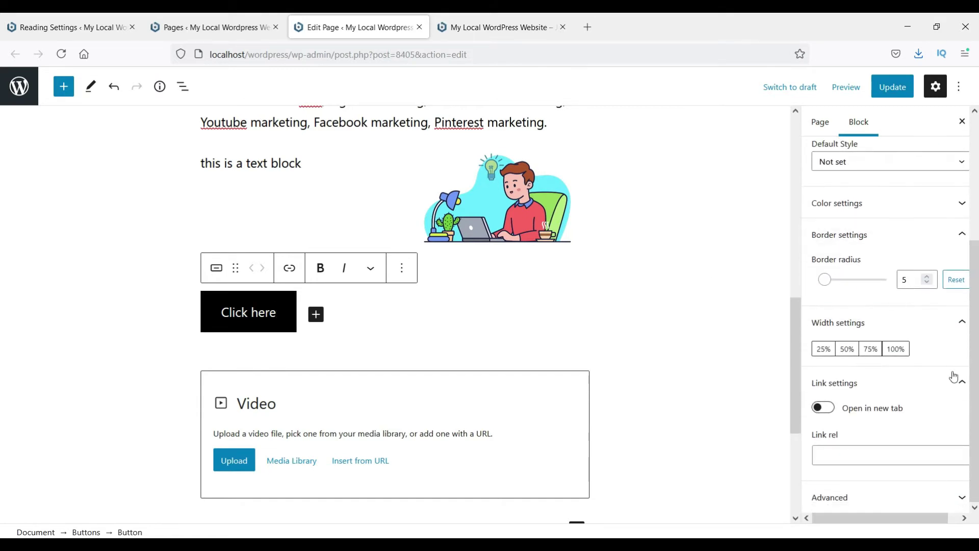
left_click(872, 503)
scroll(943, 326, "up", 6)
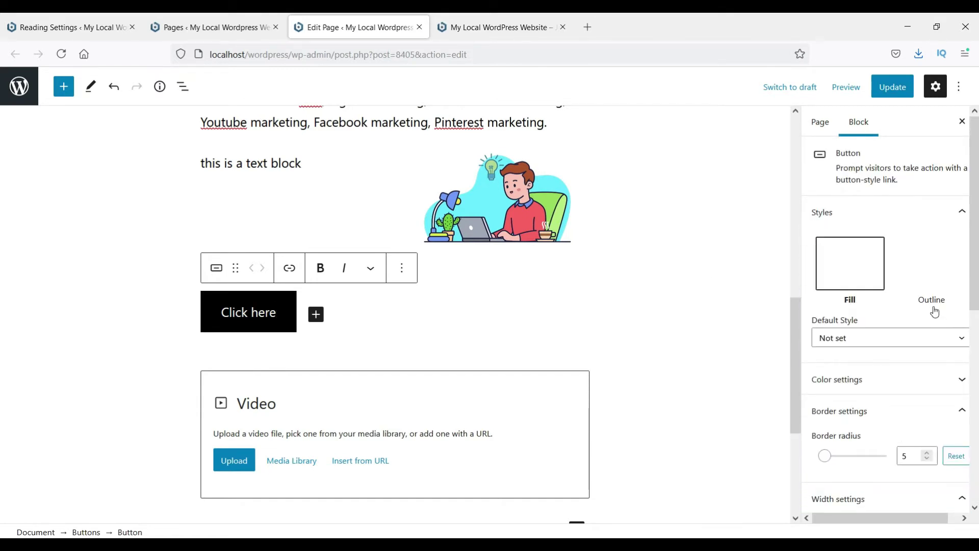
left_click(850, 270)
left_click(876, 379)
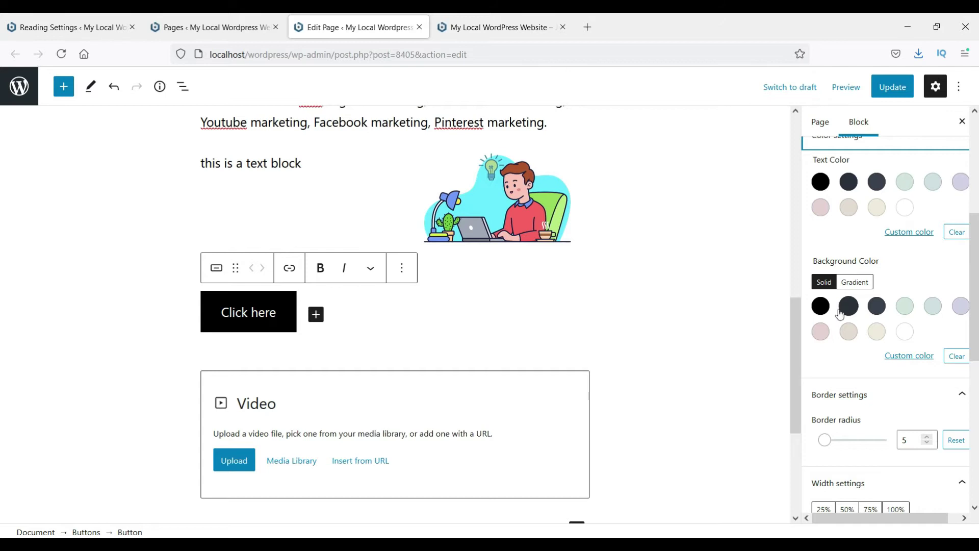
Step: Give the button a gradient background with a dark blue colour stop
left_click(870, 282)
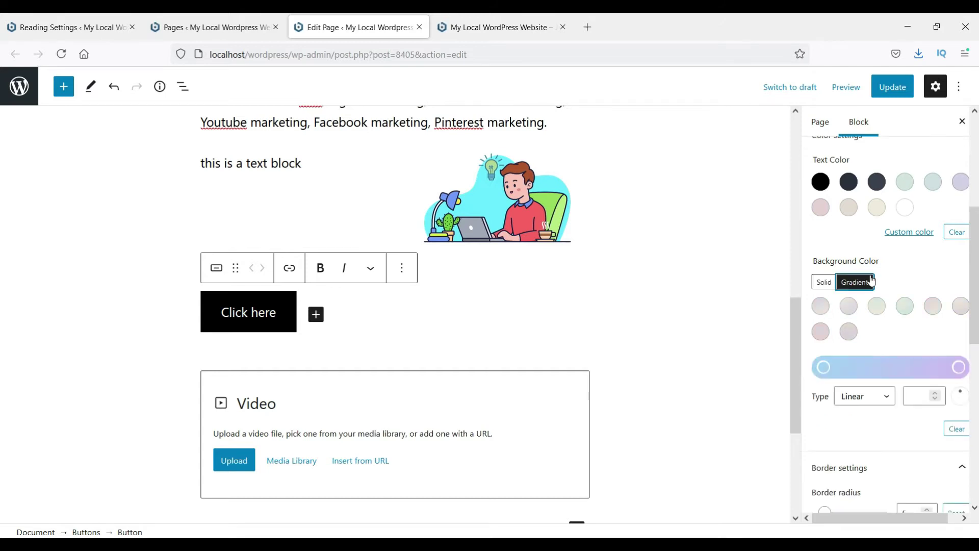
left_click(931, 368)
left_click(929, 210)
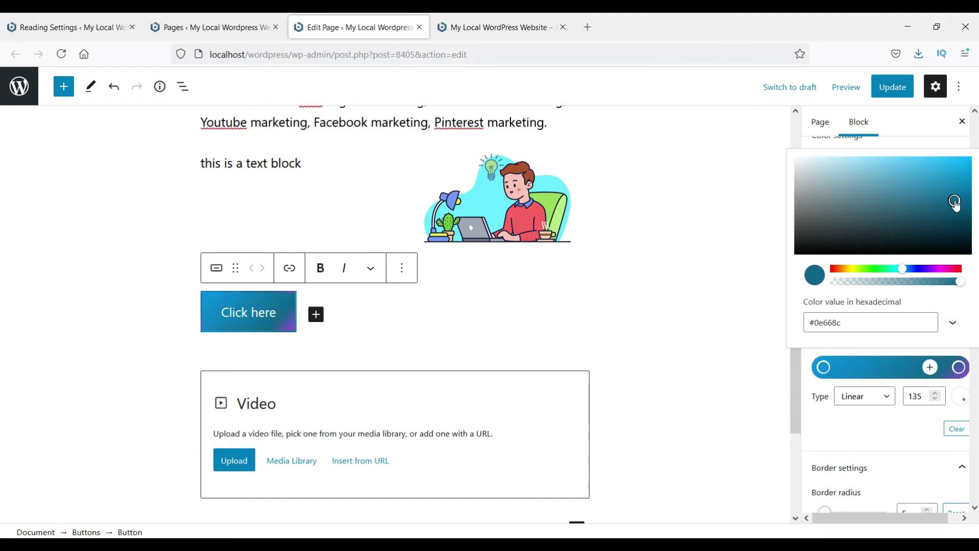
left_click(951, 225)
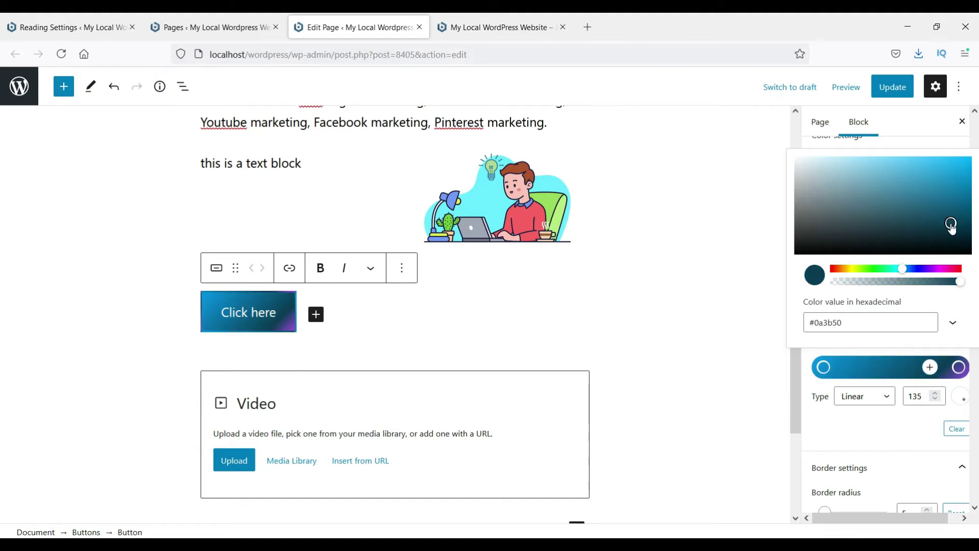
left_click(292, 275)
type("https://google.com")
left_click(184, 399)
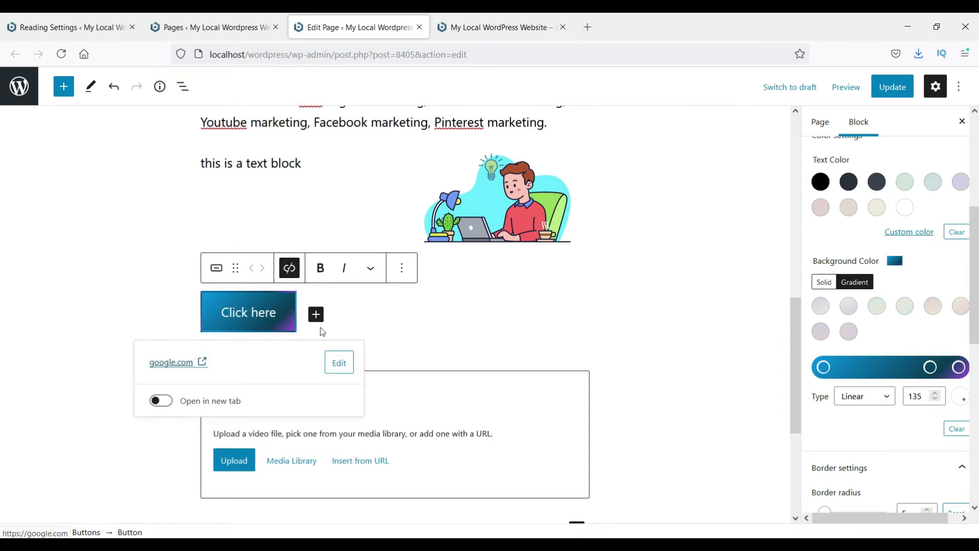
left_click(569, 313)
left_click(892, 87)
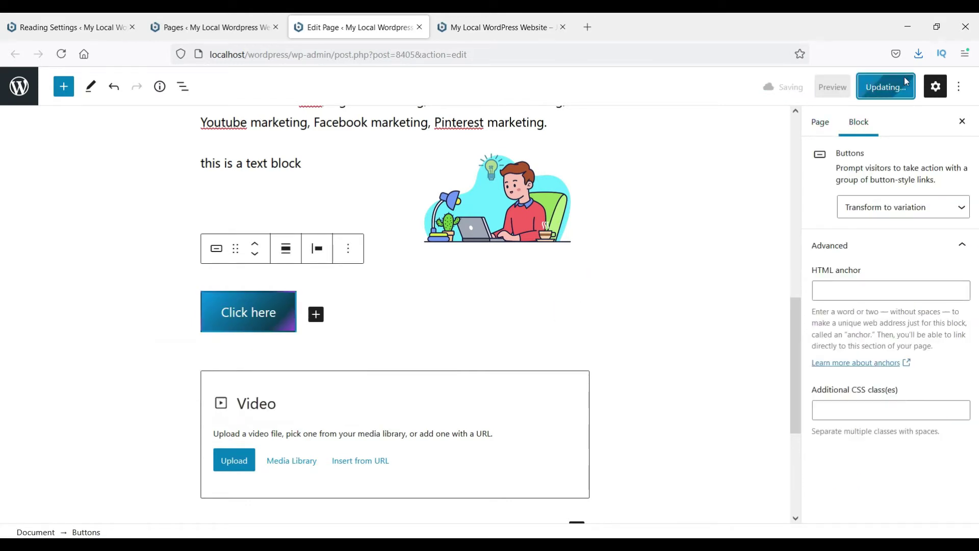
left_click(491, 25)
left_click(61, 54)
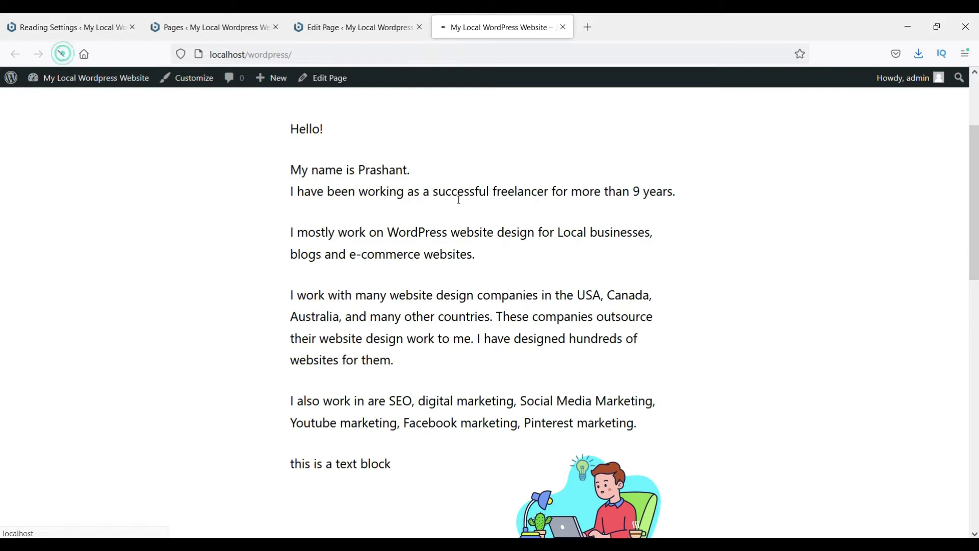
scroll(462, 204, "down", 6)
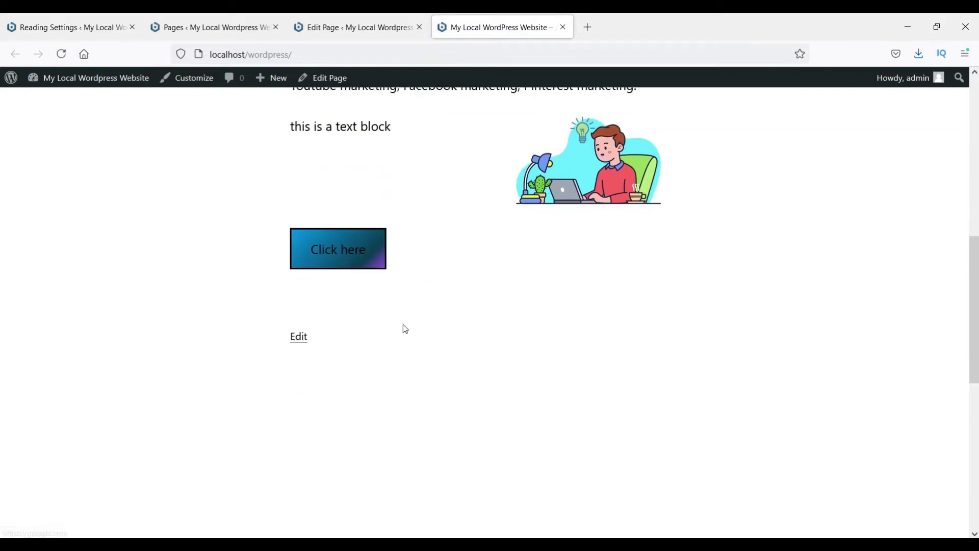
left_click(335, 27)
scroll(566, 253, "down", 4)
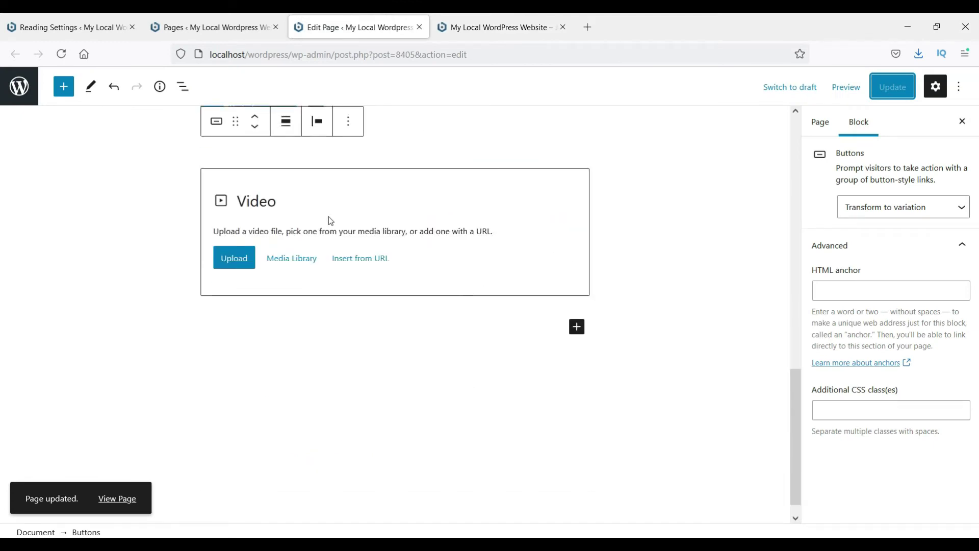
Step: Remove the empty Video block via its options menu
left_click(364, 201)
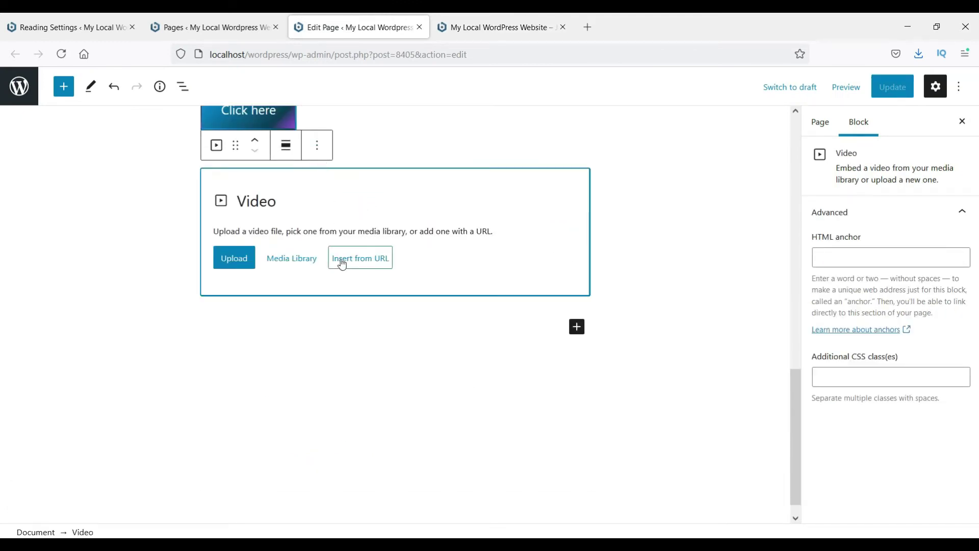
left_click(317, 146)
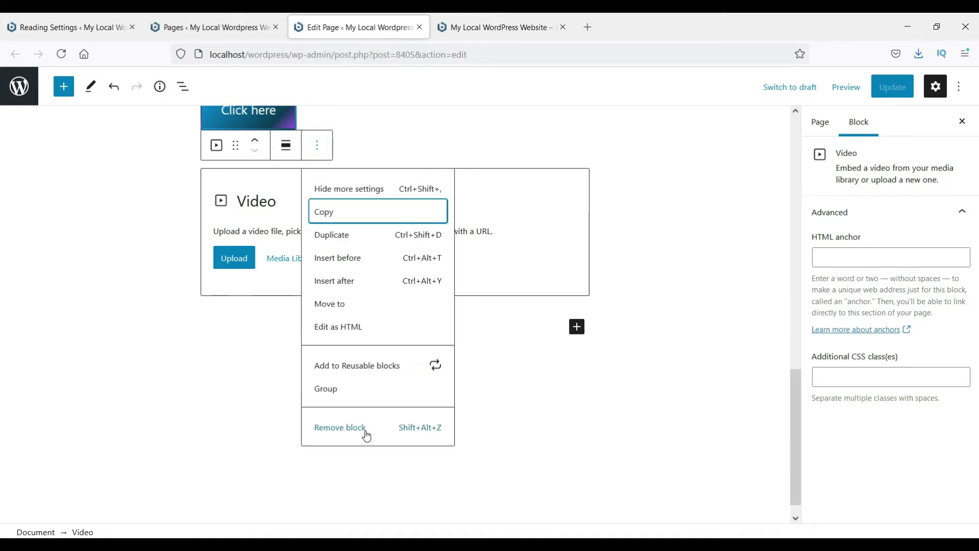
left_click(339, 427)
Step: Bring up the quick block inserter below the Click here button
left_click(577, 305)
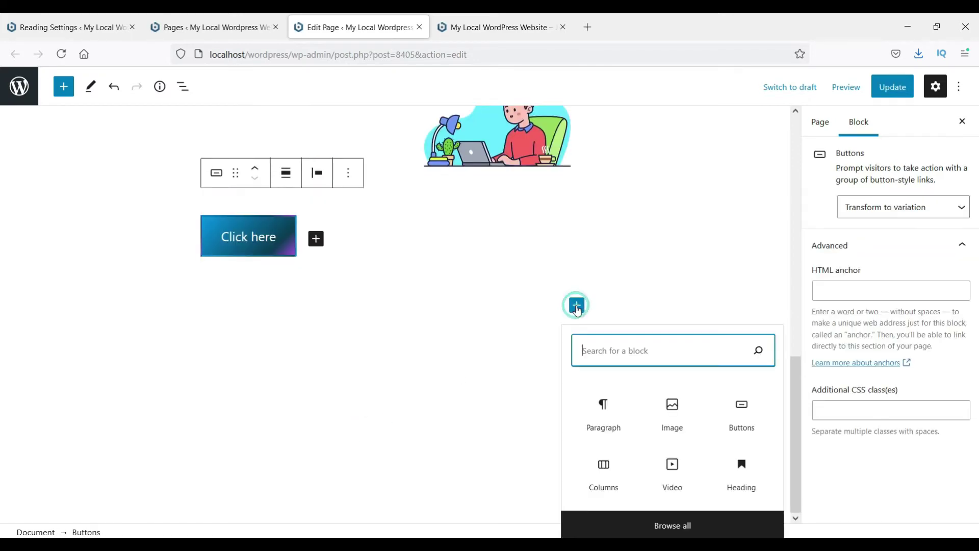
left_click(675, 528)
key("Escape")
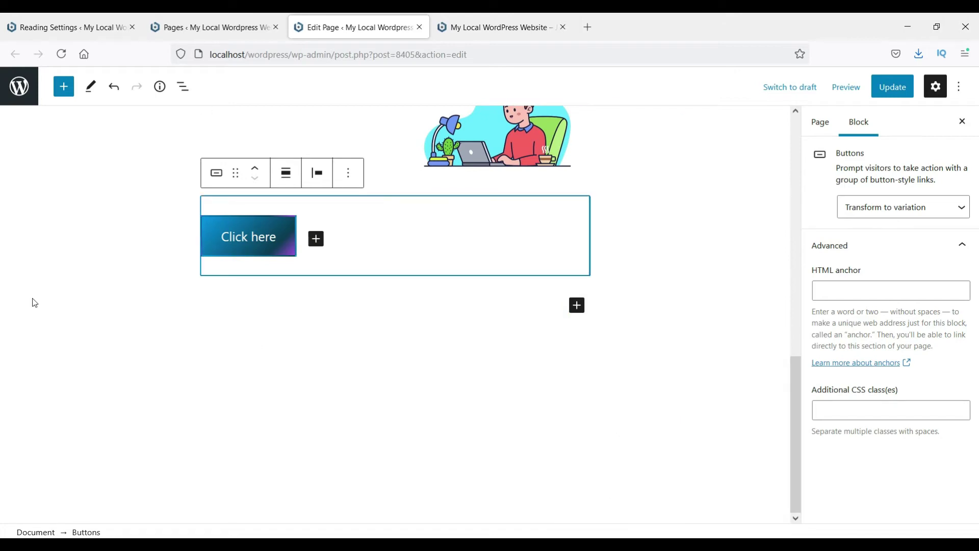
left_click(577, 305)
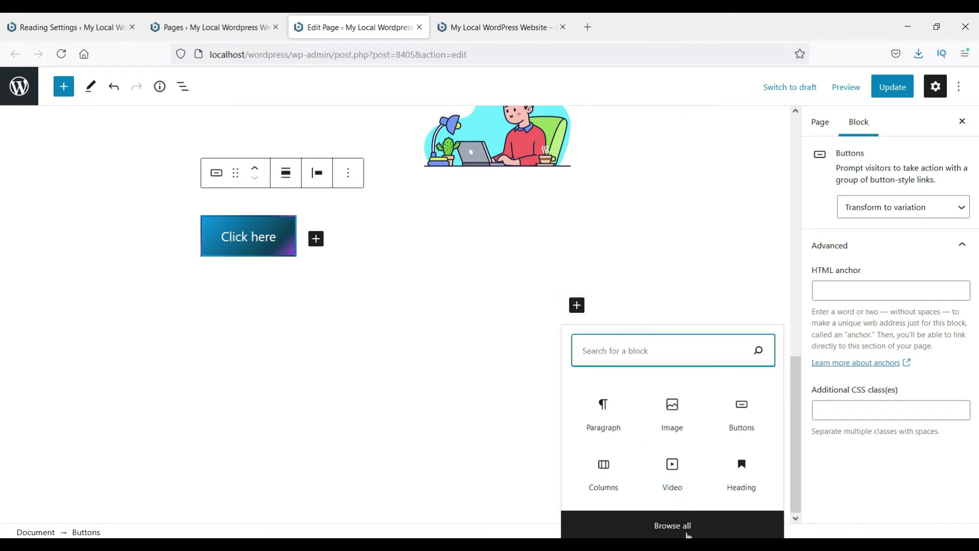
Step: Browse the full block library's Text, Media, Design, Widgets and Embeds sections, then scroll back up
left_click(668, 525)
scroll(117, 291, "down", 5)
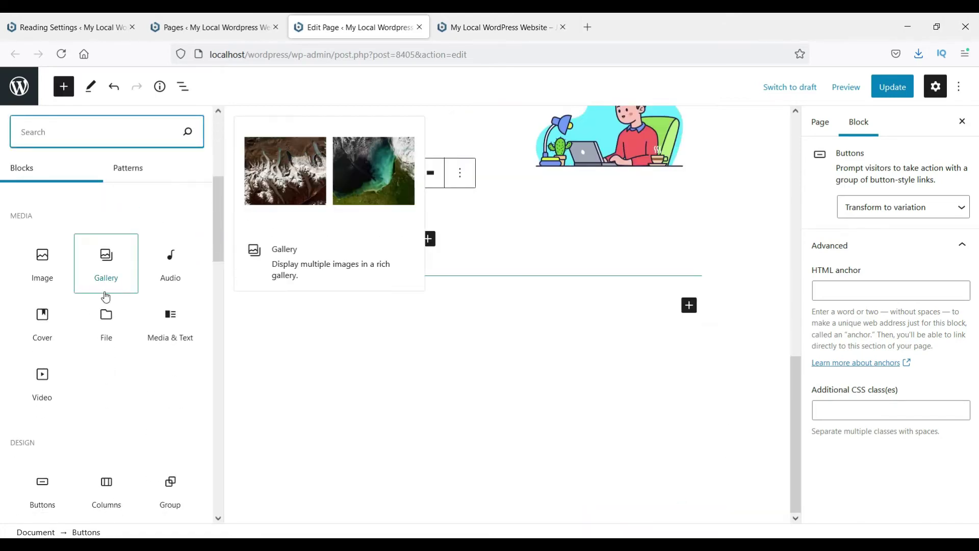
scroll(63, 358, "down", 3)
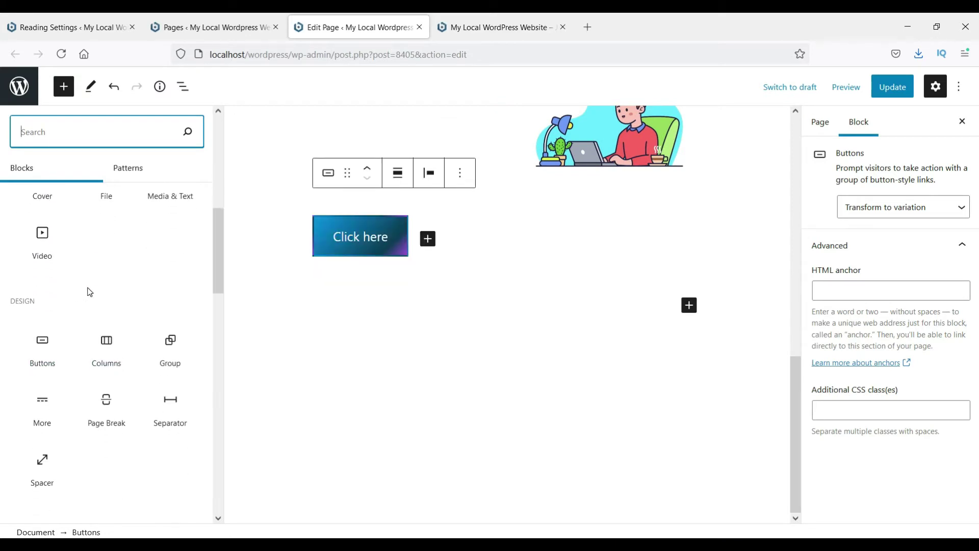
scroll(61, 301, "down", 2)
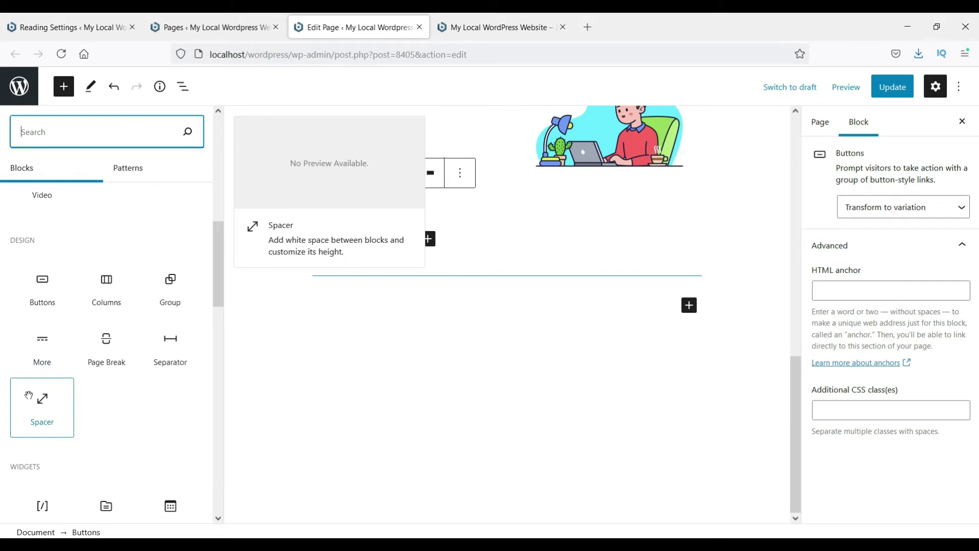
scroll(31, 390, "down", 2)
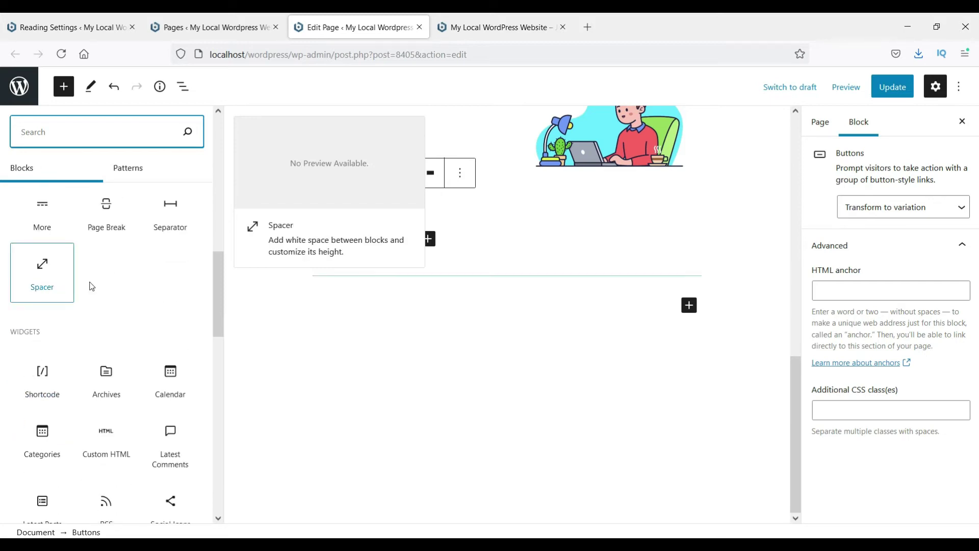
scroll(90, 283, "down", 2)
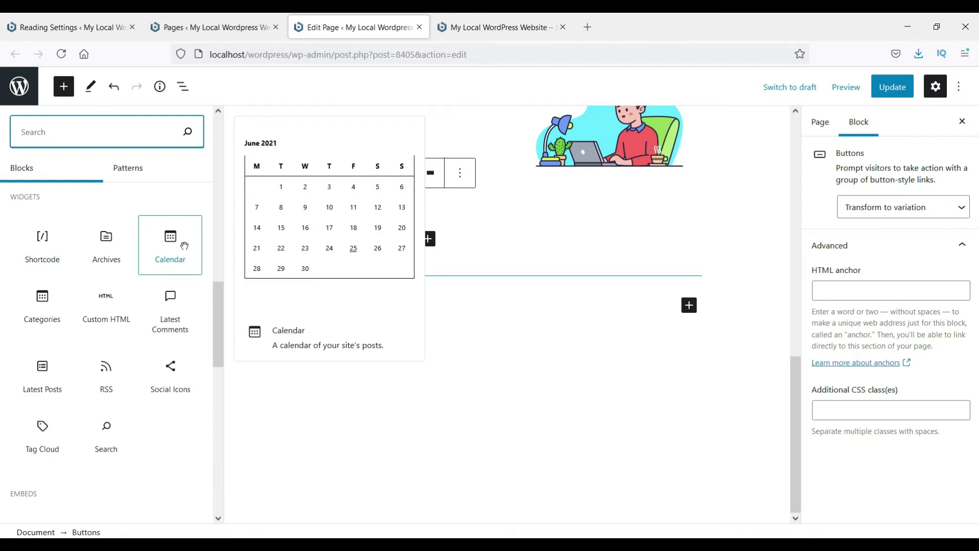
scroll(184, 250, "up", 4)
scroll(183, 250, "down", 4)
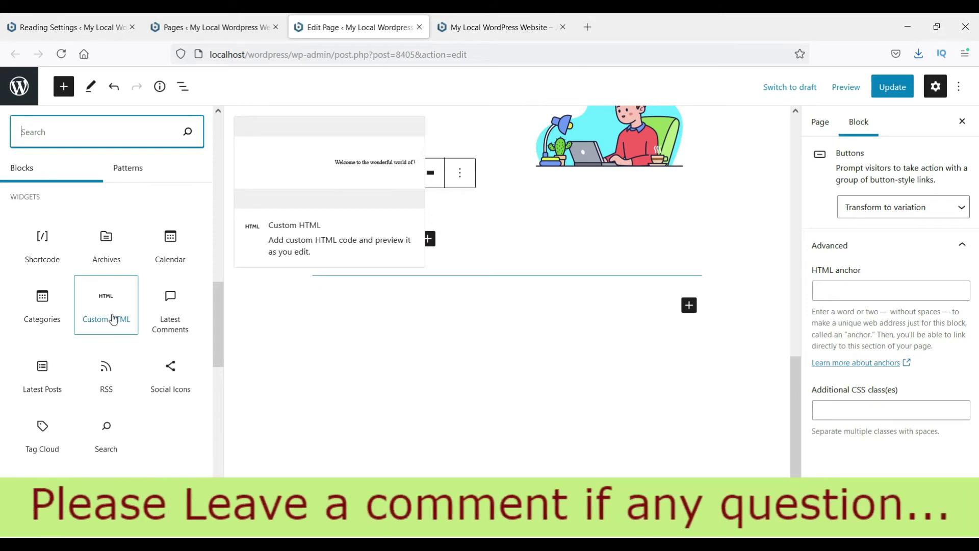
scroll(110, 318, "down", 4)
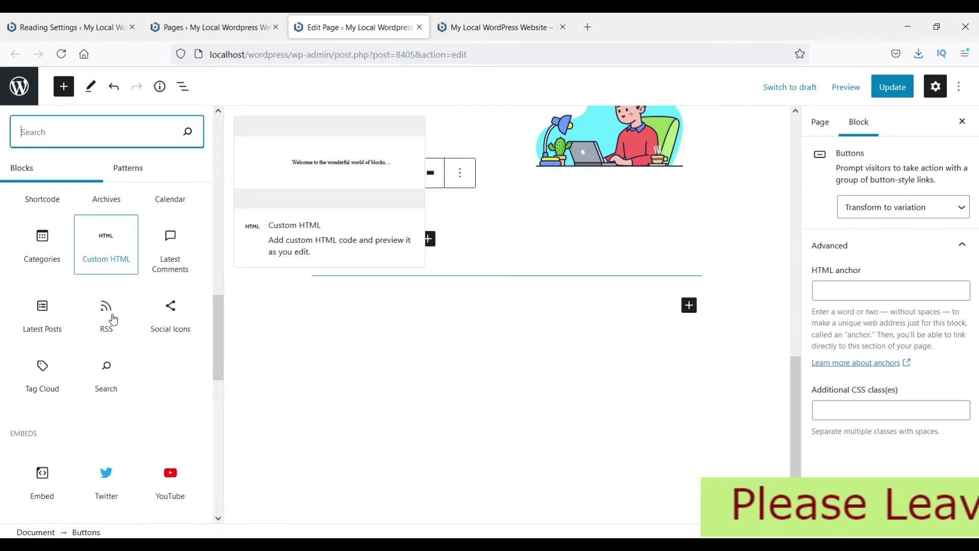
scroll(121, 329, "down", 2)
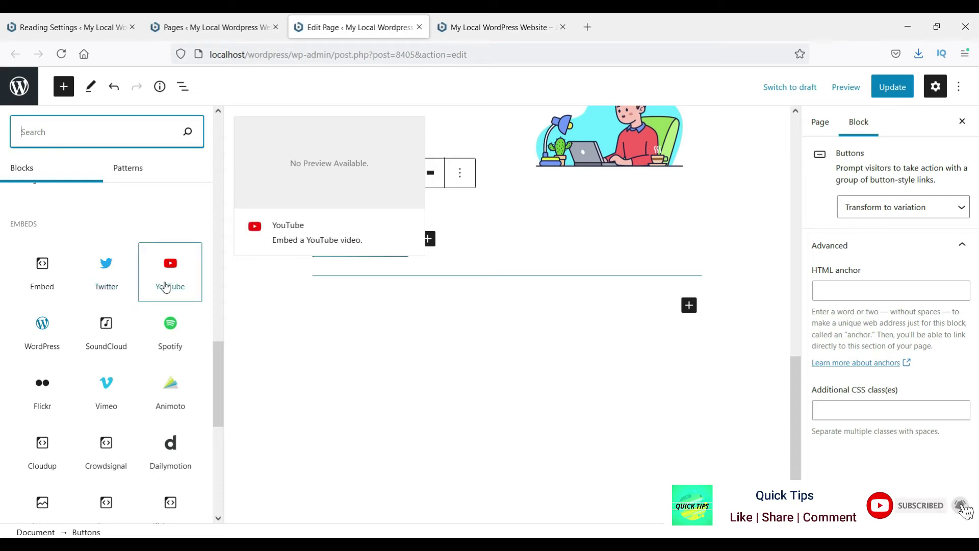
scroll(98, 331, "down", 7)
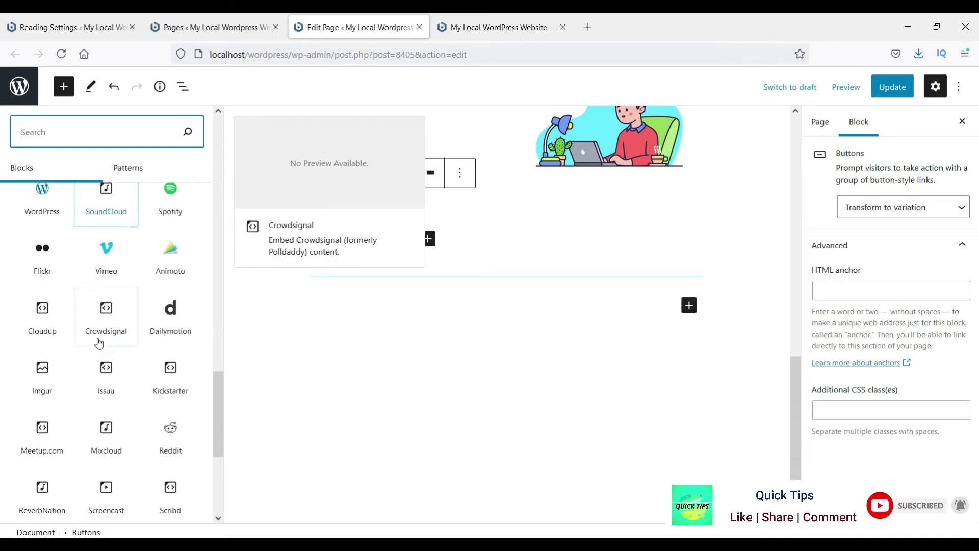
scroll(134, 421, "up", 15)
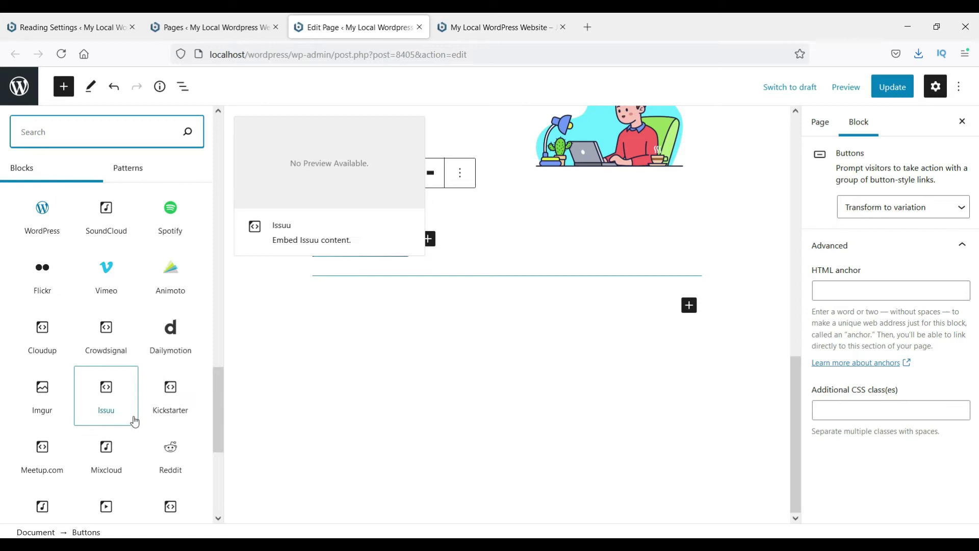
scroll(136, 421, "up", 2)
scroll(542, 435, "up", 10)
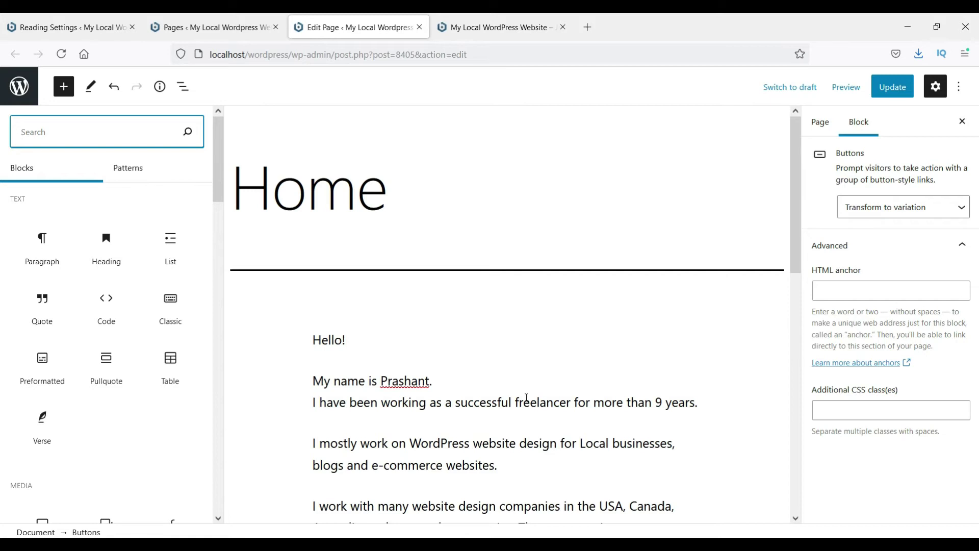
Step: Search the plugin directory for 'elementor' and install Elementor Website Builder
left_click(66, 27)
mouse_move(54, 253)
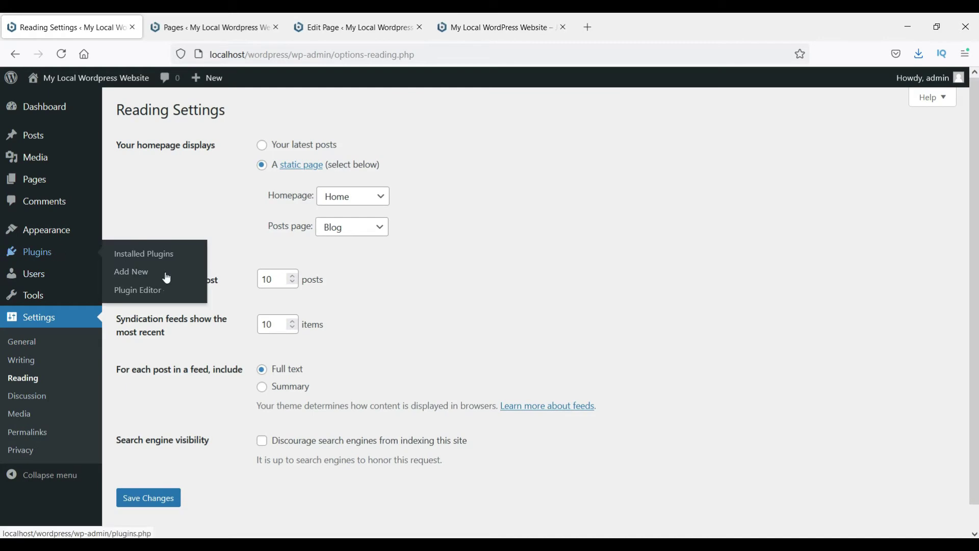
left_click(145, 273)
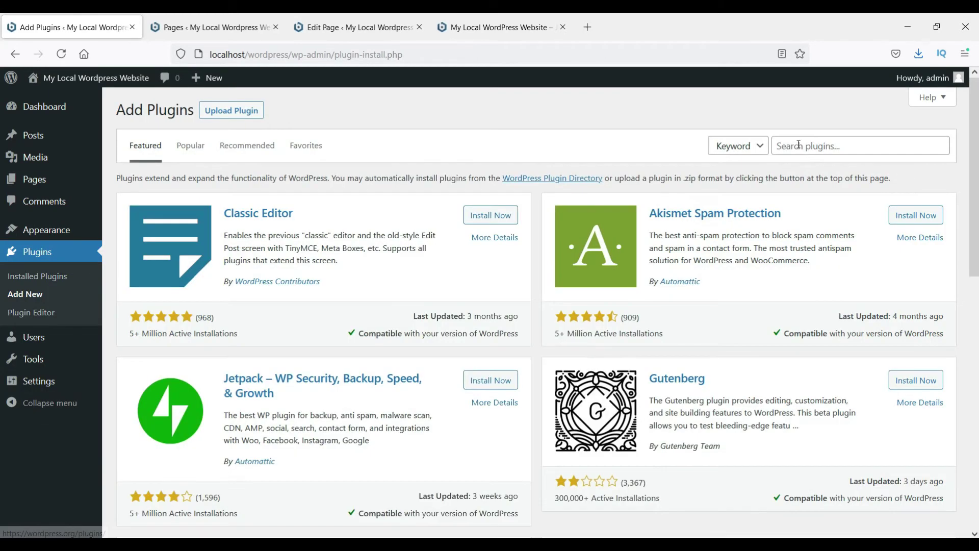
left_click(798, 145)
type("elementor")
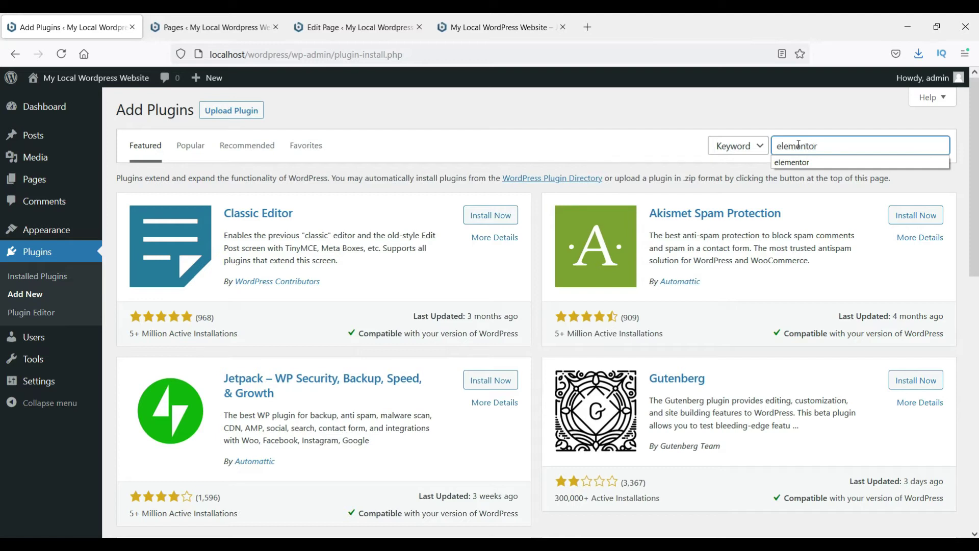
key("Return")
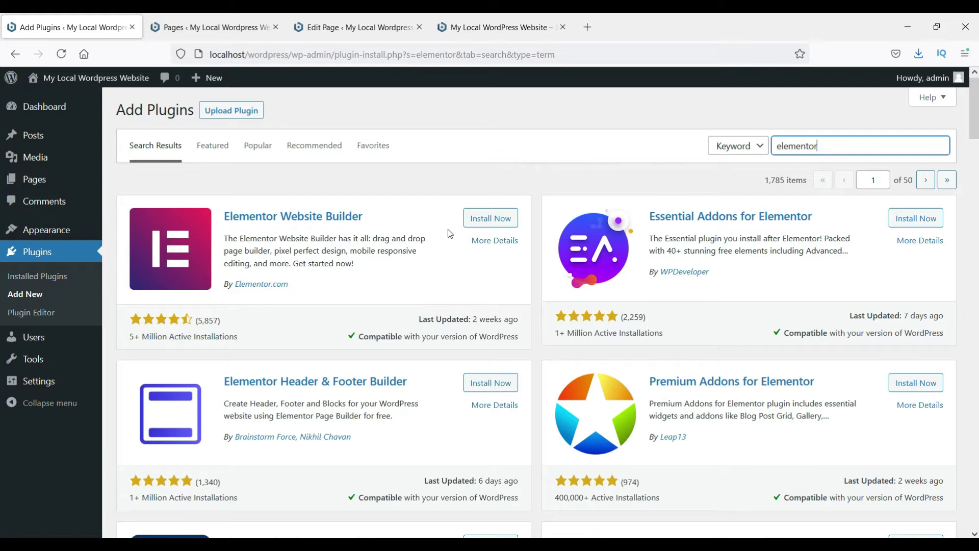
left_click(479, 224)
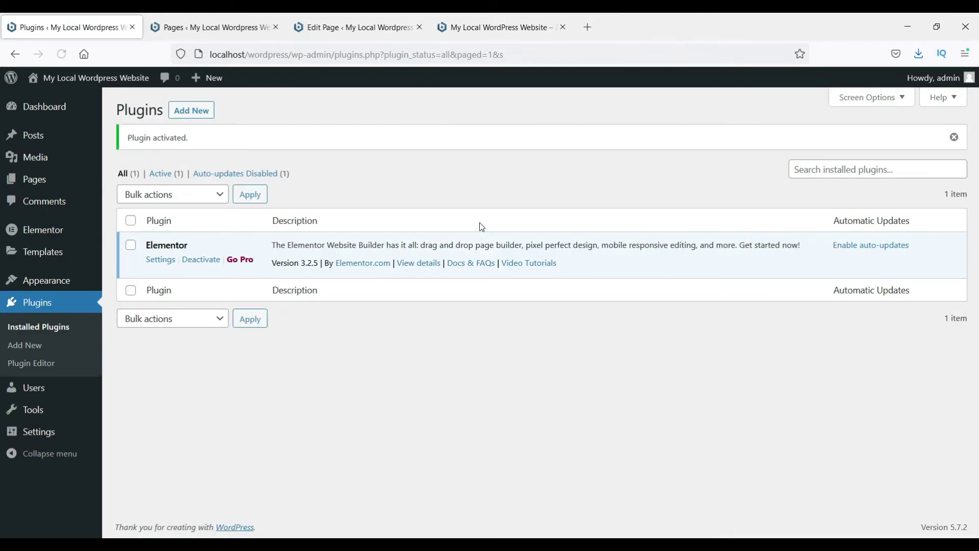
Step: Close the old page editor tab without saving, and close the live website tab
left_click(204, 27)
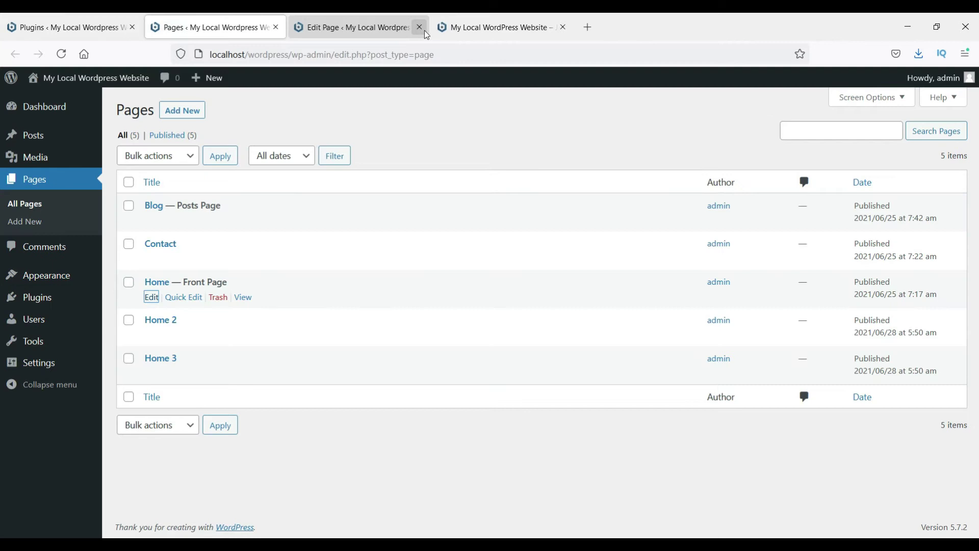
left_click(425, 32)
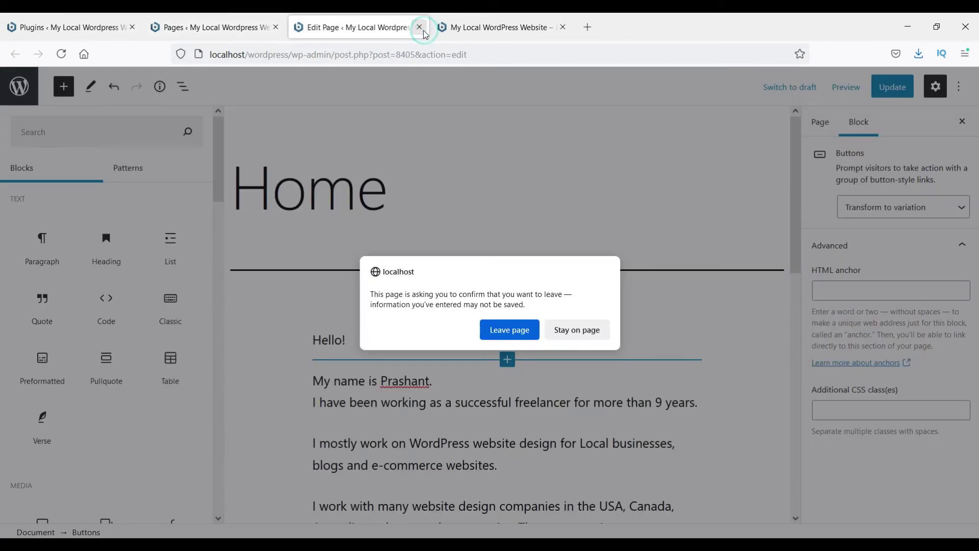
left_click(510, 331)
left_click(419, 27)
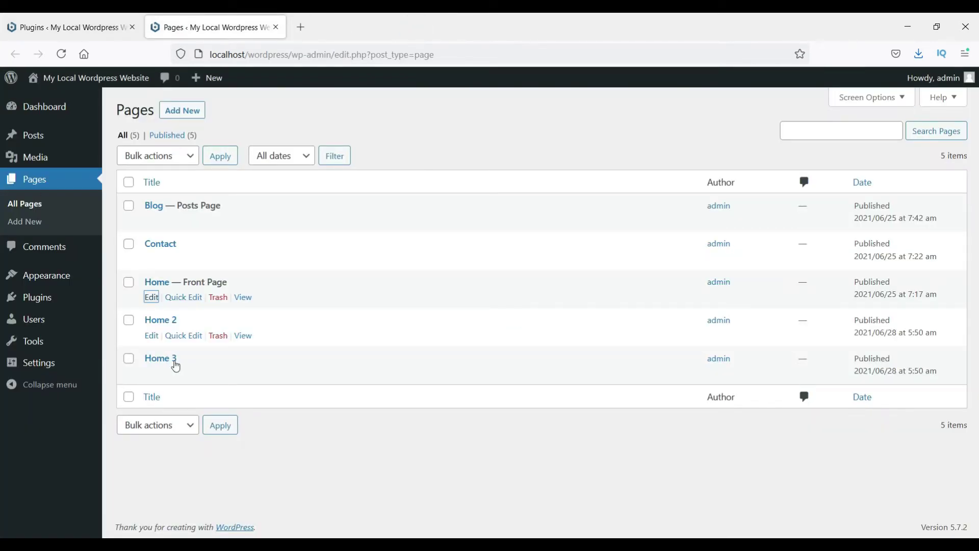
Step: Reload the Pages list and open Home 2's editor in a new browser tab
left_click(61, 54)
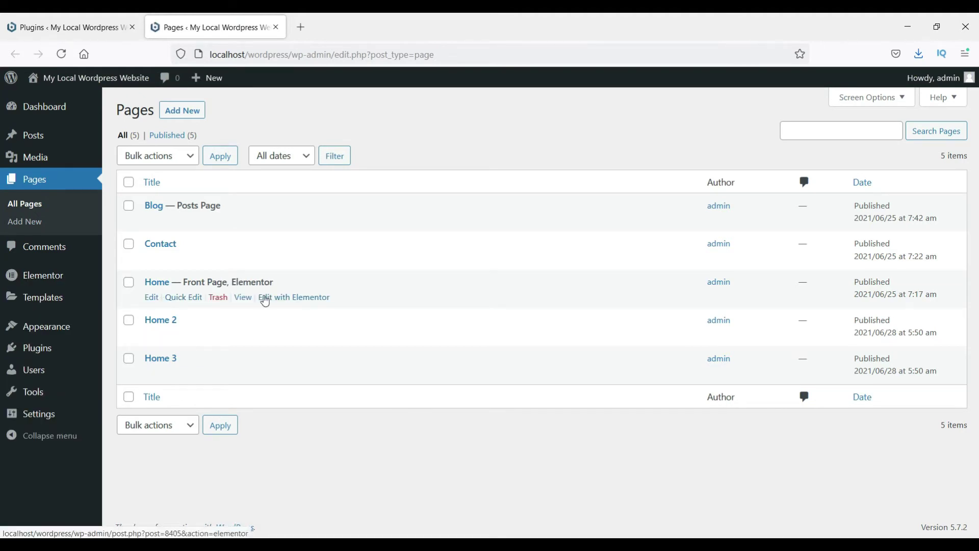
right_click(151, 335)
left_click(194, 351)
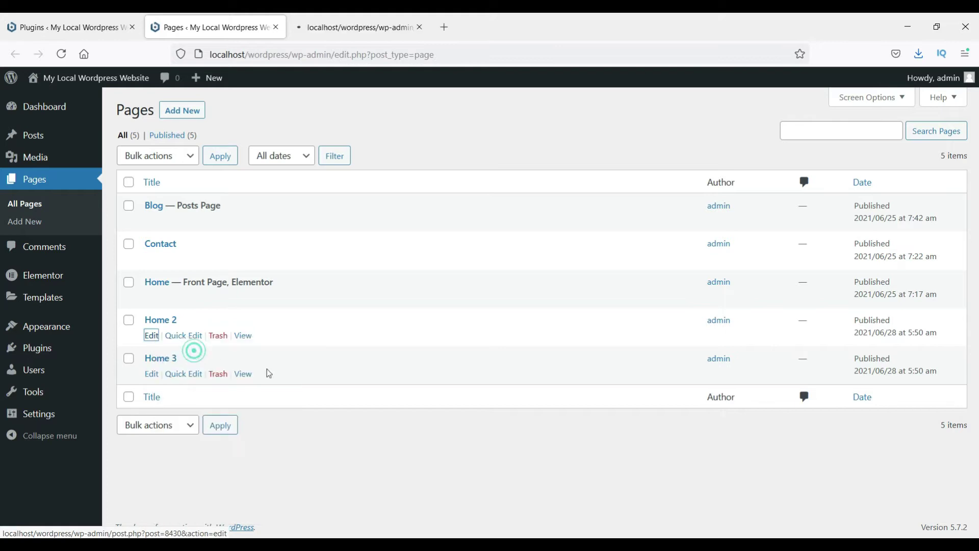
left_click(351, 27)
Step: Switch Home 2 to the Elementor Full Width template, update it, and launch Elementor
scroll(870, 445, "down", 3)
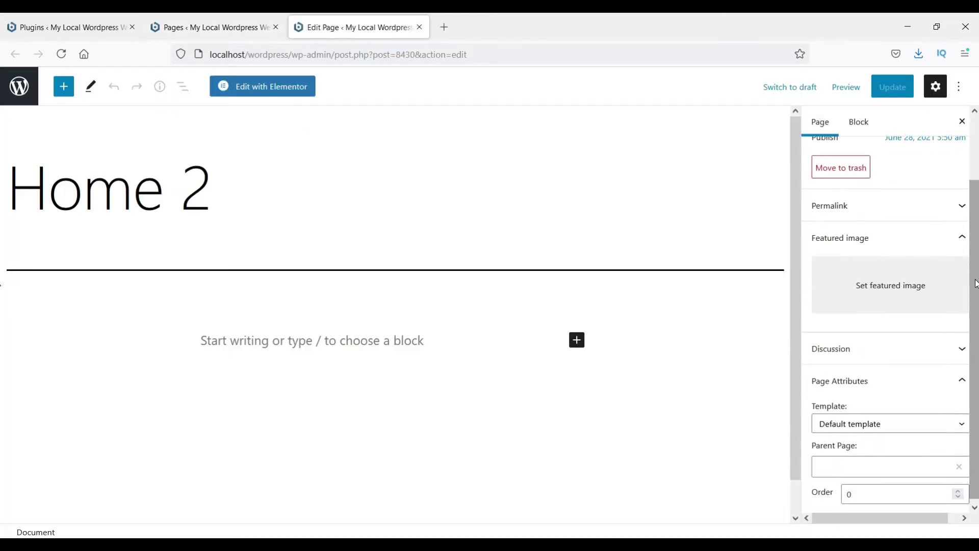
left_click(869, 426)
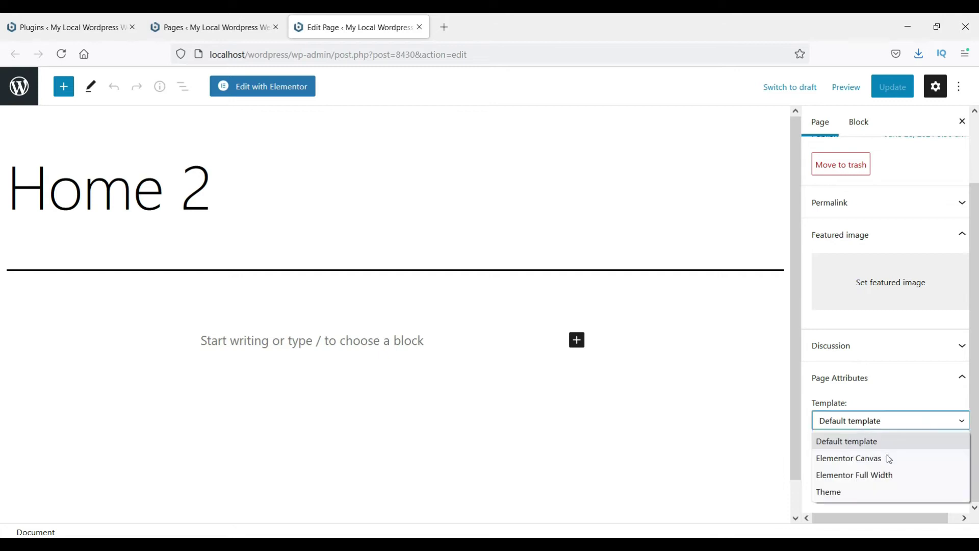
left_click(892, 476)
left_click(896, 97)
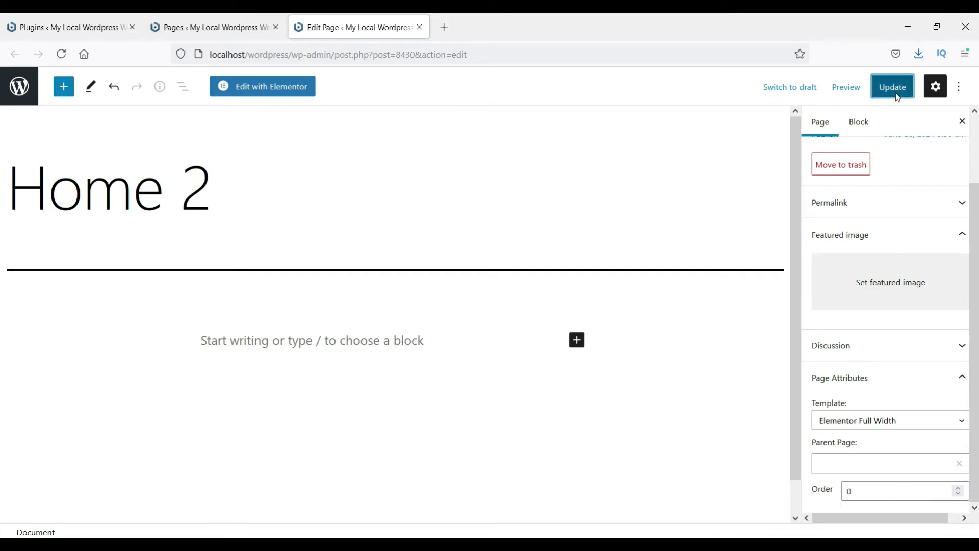
left_click(270, 96)
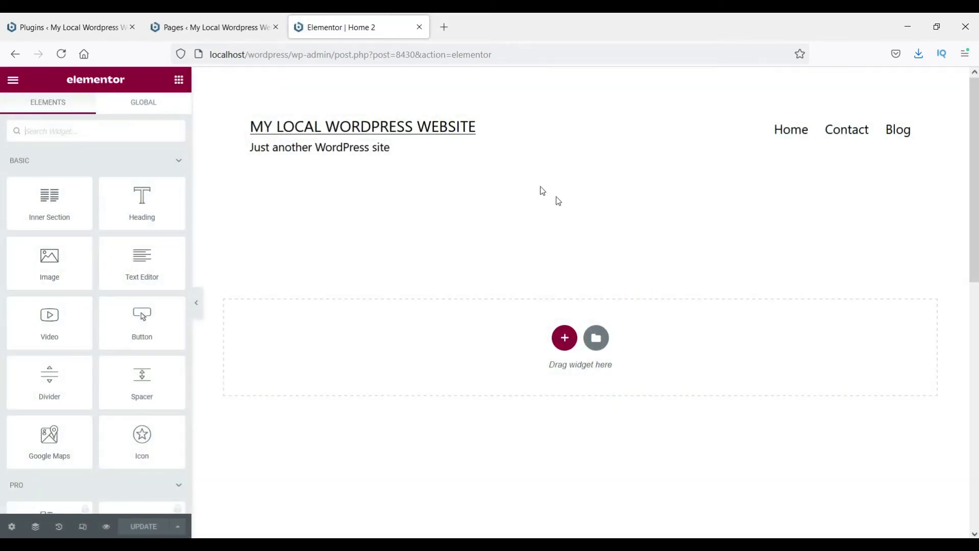
Step: Add a new section with the two-column structure to the Home 2 page
scroll(555, 199, "down", 6)
scroll(429, 314, "up", 6)
left_click(564, 337)
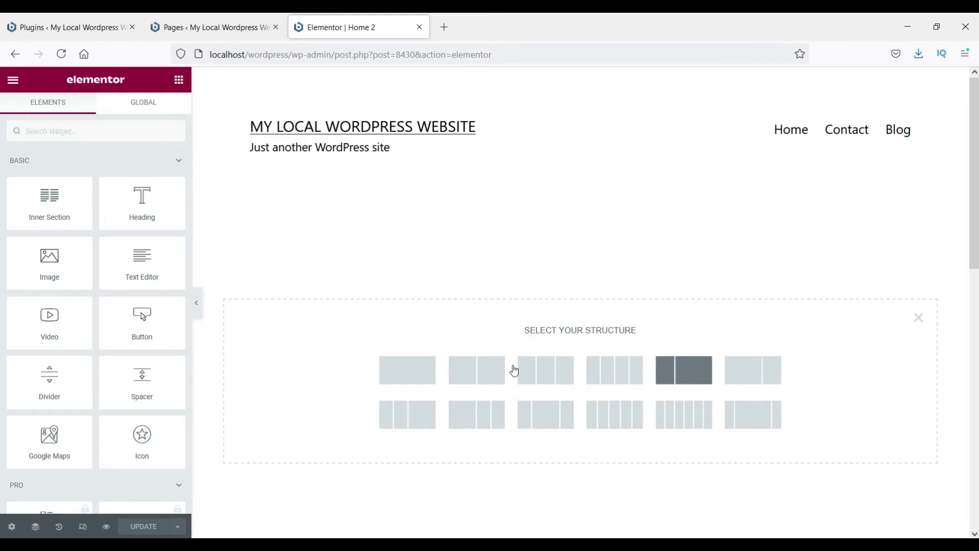
left_click(462, 378)
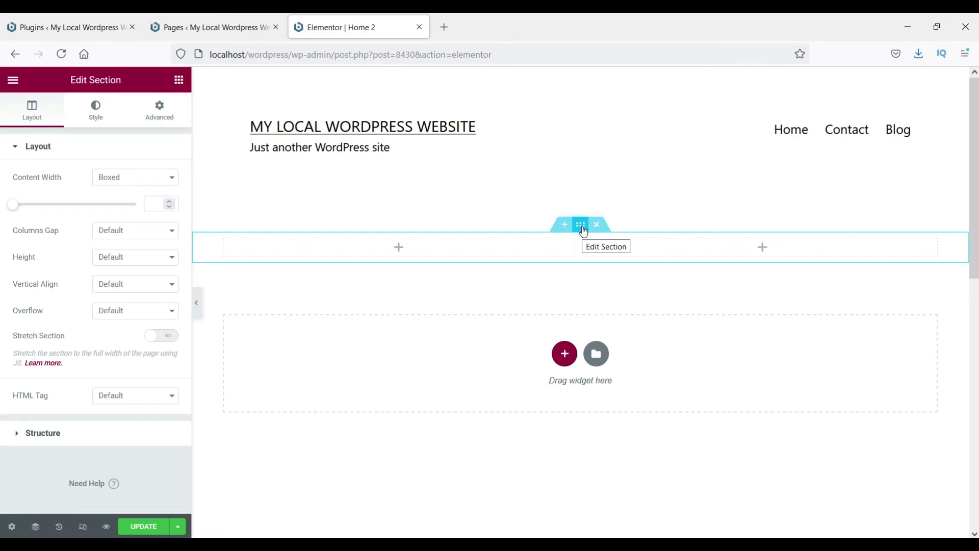
Step: Give the section a Classic background colour of dark red #833A3A
left_click(105, 111)
left_click(116, 210)
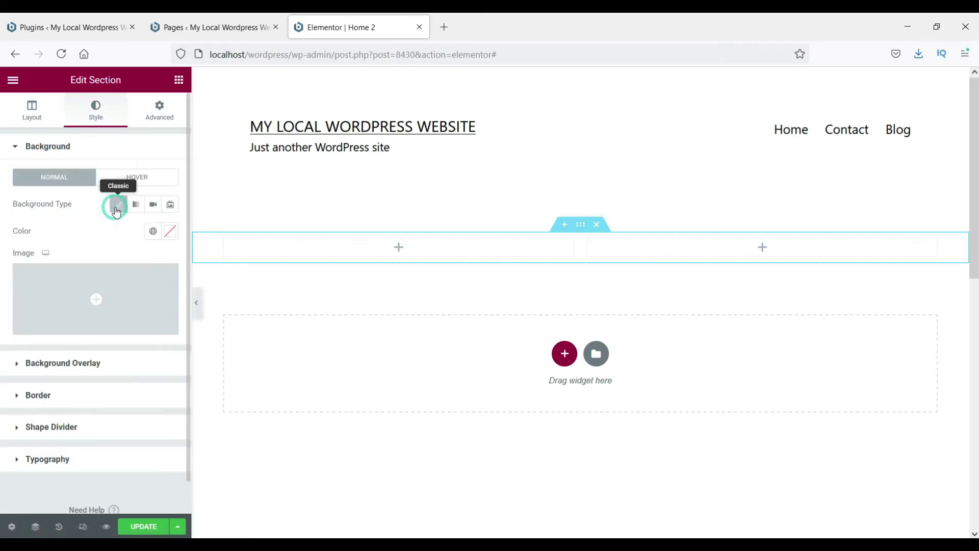
left_click(170, 231)
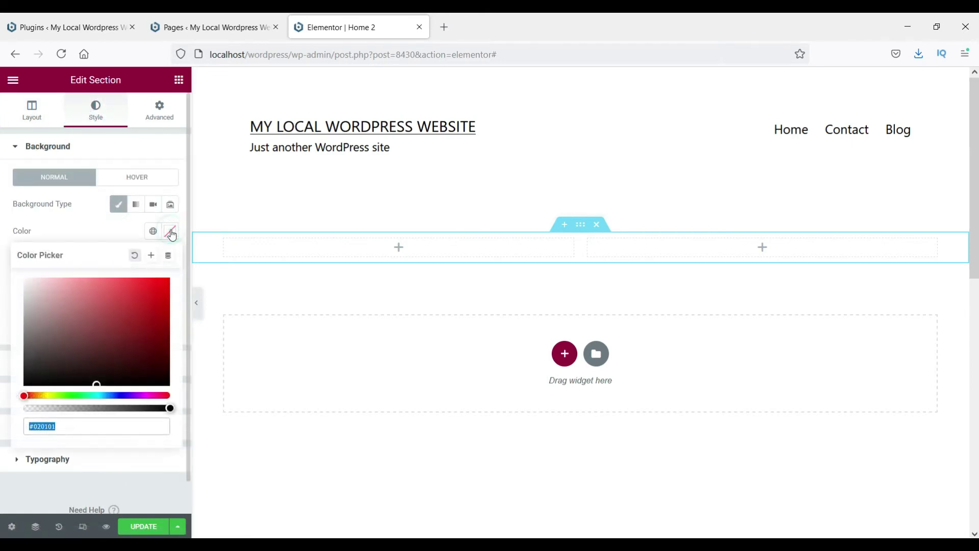
left_click(126, 313)
left_click(105, 330)
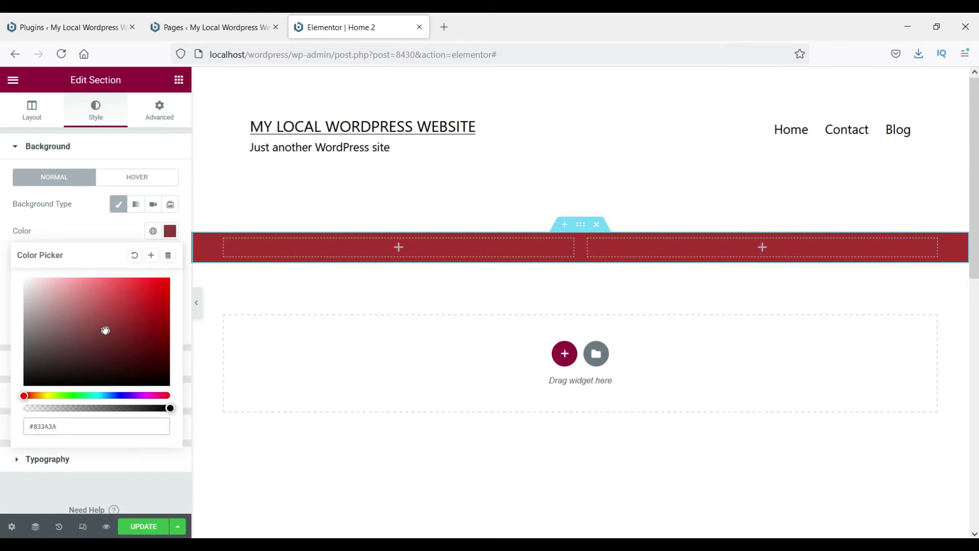
Step: Unlink the section padding and set 40 top and bottom, 0 left and right
left_click(149, 111)
left_click(24, 245)
type("40")
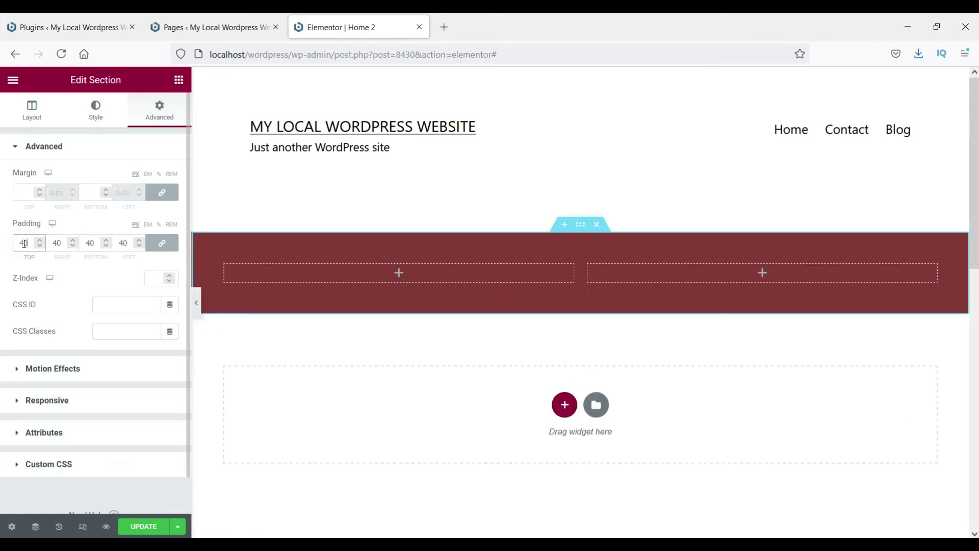
left_click(125, 240)
double_click(124, 239)
type("0")
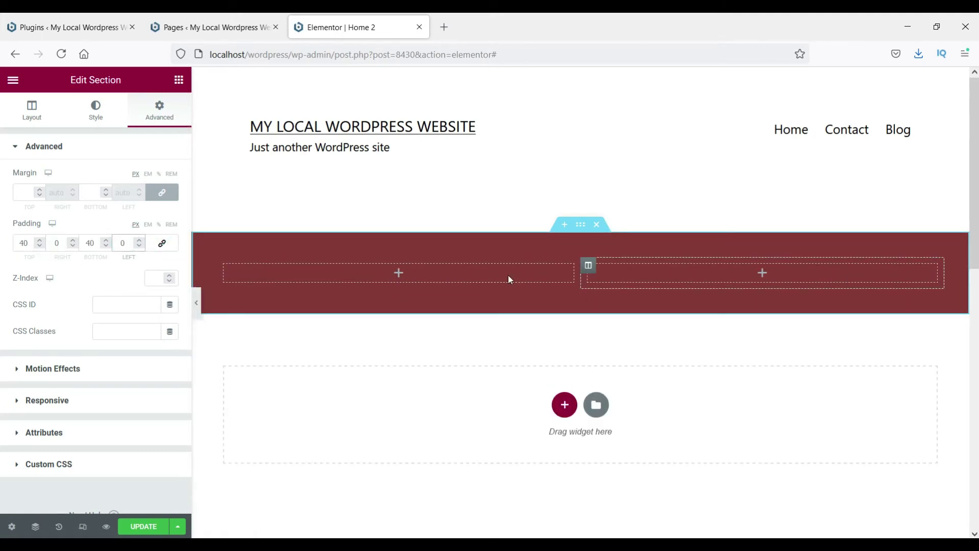
left_click(430, 275)
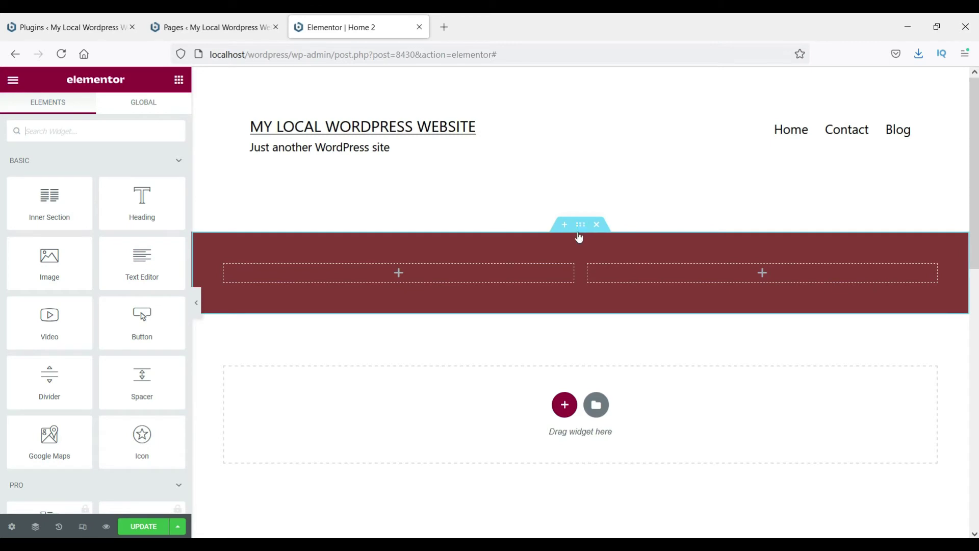
left_click(579, 230)
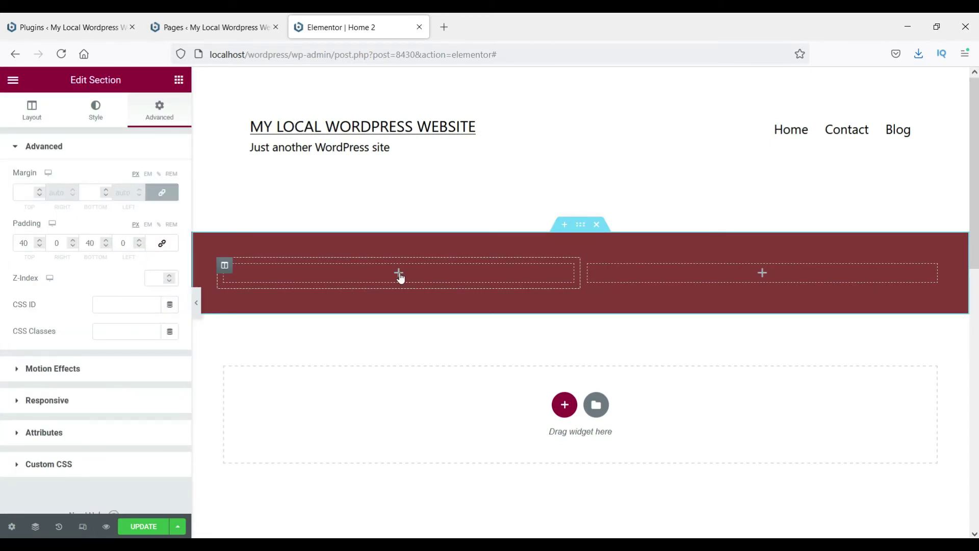
left_click(401, 277)
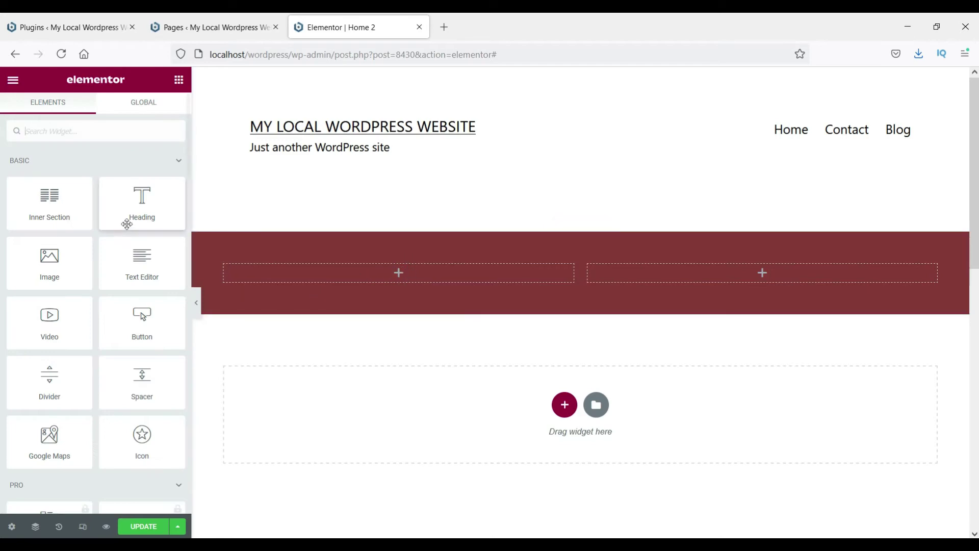
Step: Add a Text Editor widget to the left column reading 'This is text block'
left_click_drag(128, 261, 396, 276)
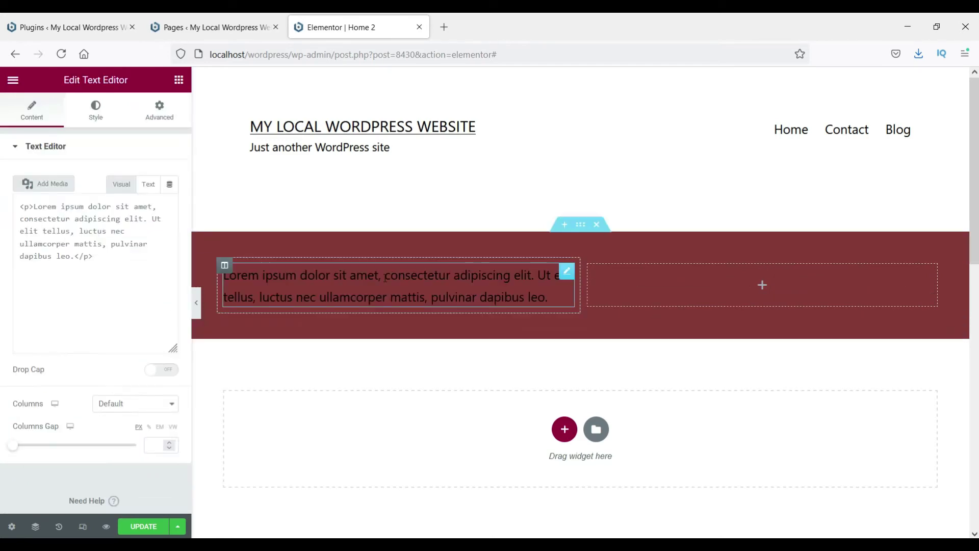
triple_click(97, 344)
key("BackSpace")
type("This")
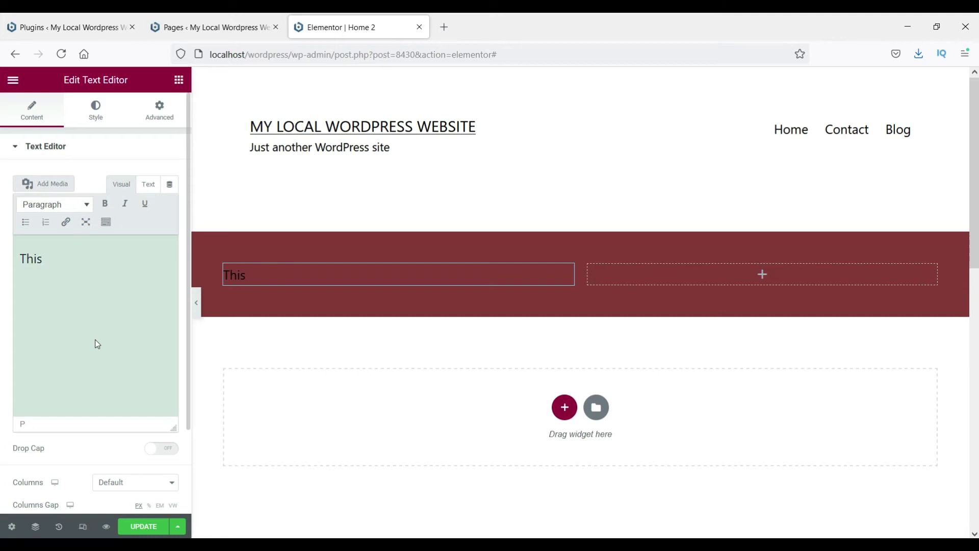
type(" is text block")
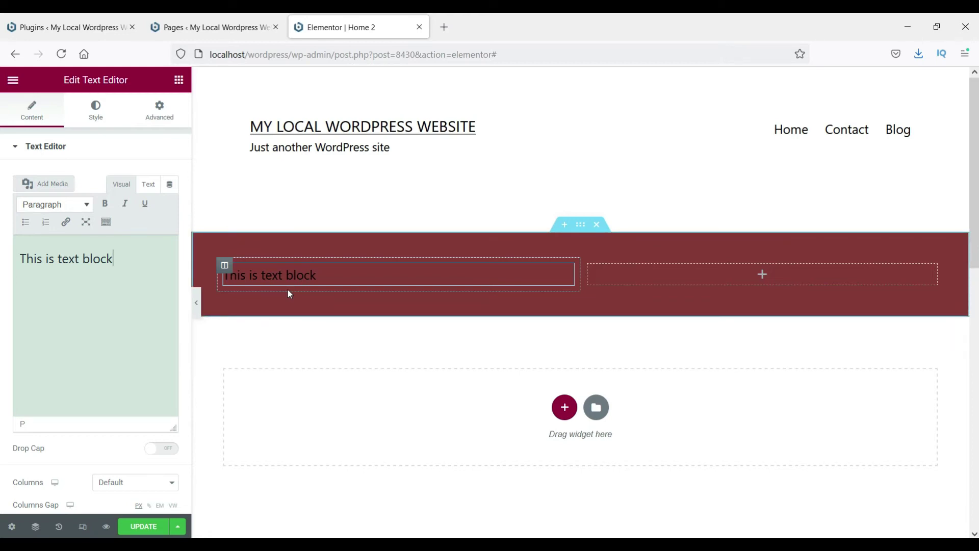
Step: Set the text block's text colour to white #ffffff
left_click(98, 116)
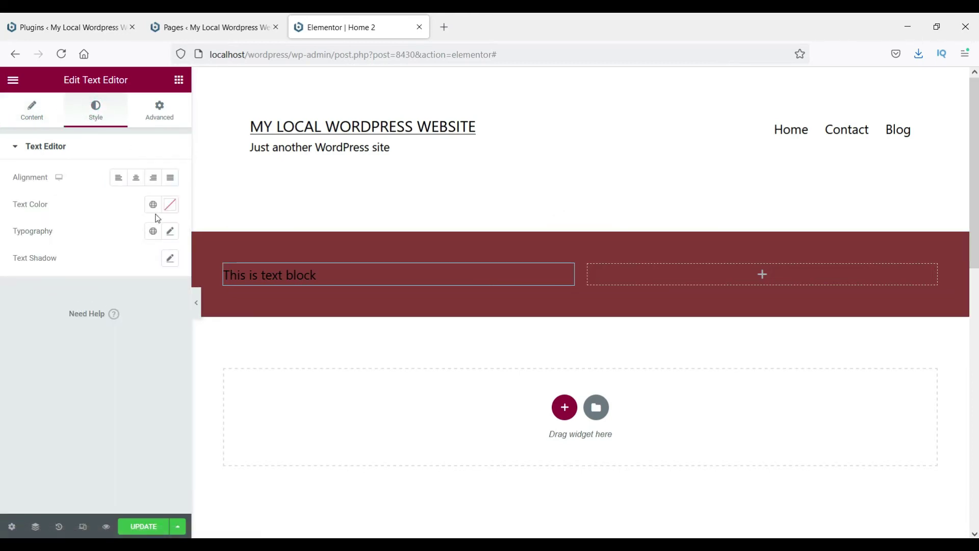
left_click(170, 205)
double_click(74, 399)
type("ffffff")
left_click(70, 452)
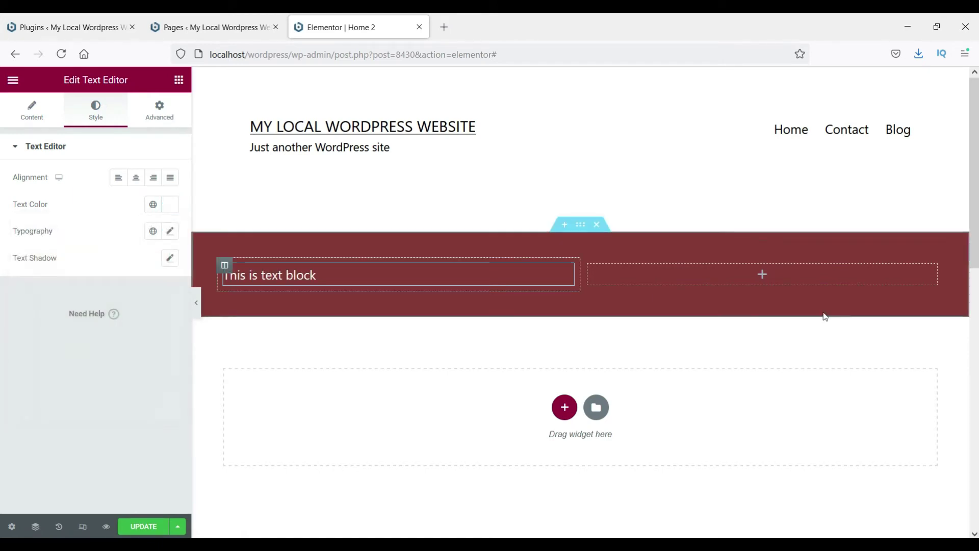
left_click(760, 275)
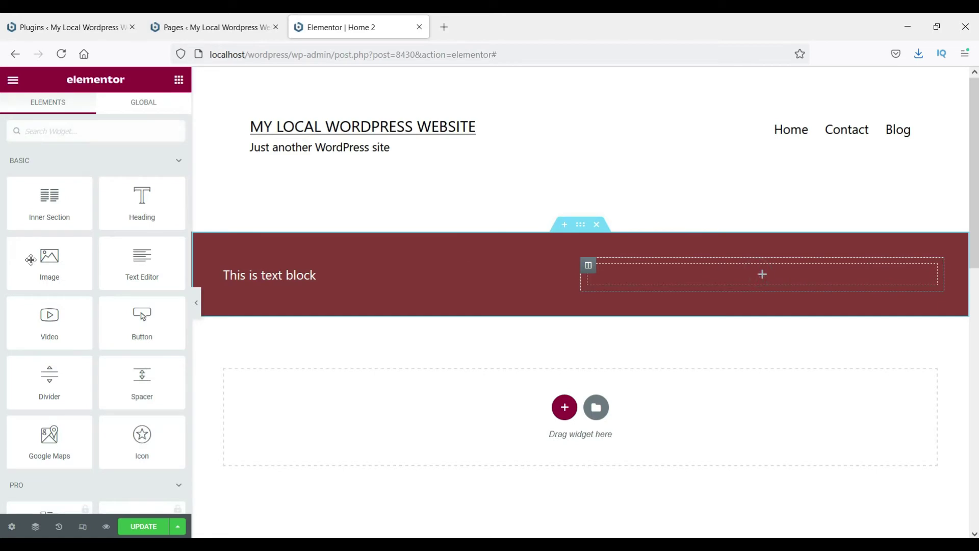
Step: Add an Image widget to the right column showing the laptop illustration from the Media Library
left_click_drag(51, 262, 661, 274)
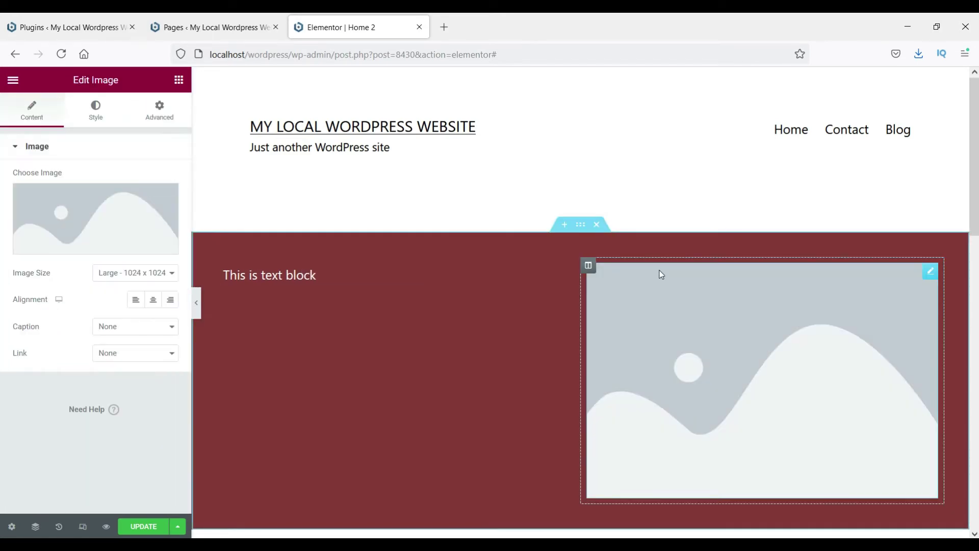
left_click(82, 235)
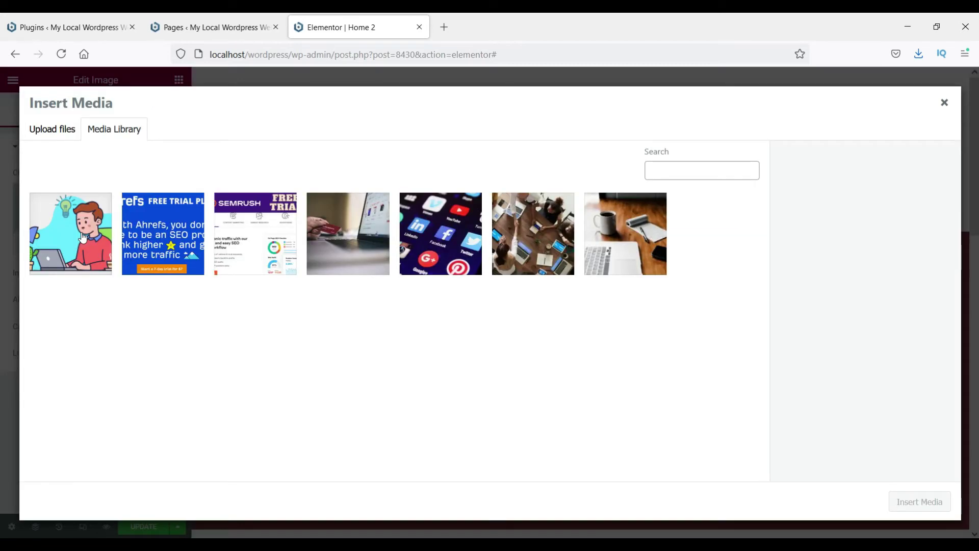
left_click(82, 234)
left_click(921, 501)
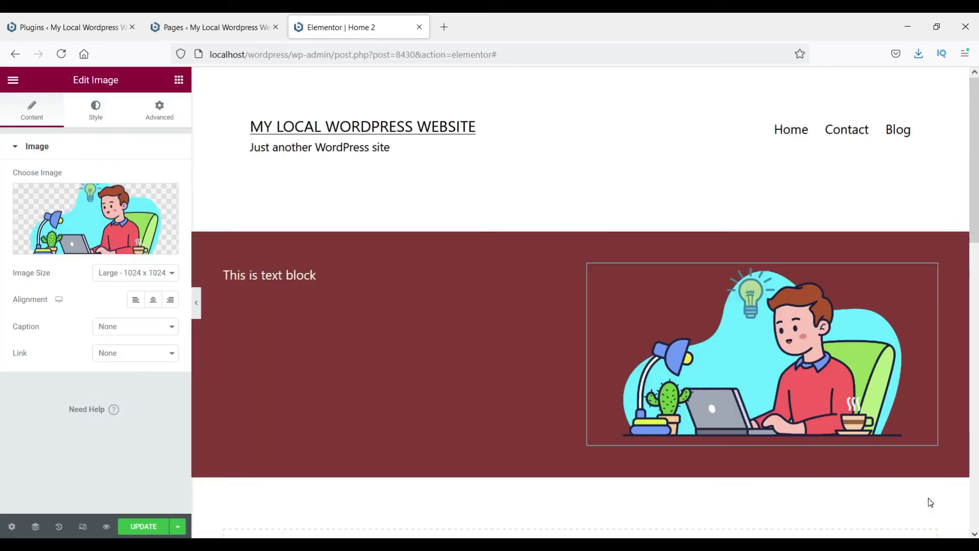
scroll(622, 329, "down", 1)
scroll(623, 331, "down", 5)
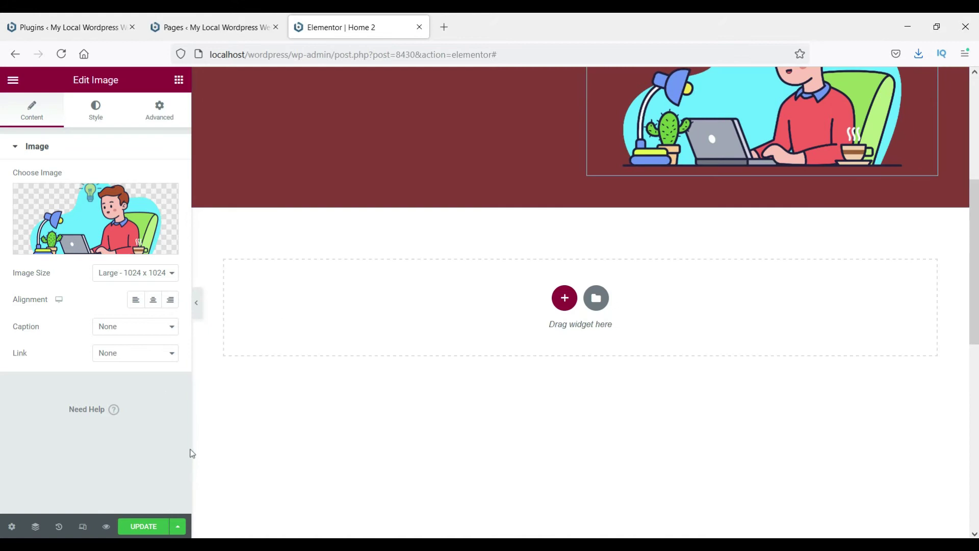
Step: Update the page and open the live page in a new tab
left_click(145, 527)
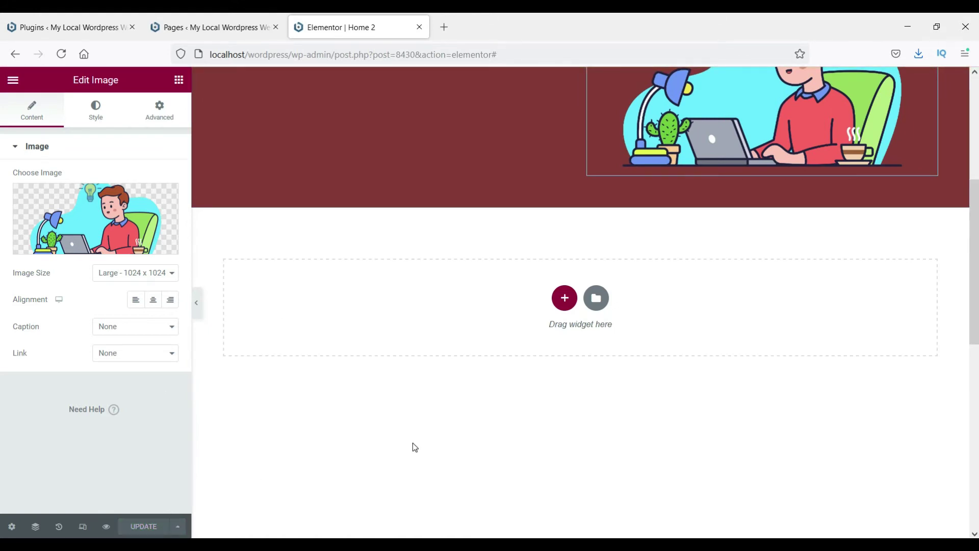
left_click(12, 80)
right_click(58, 278)
left_click(128, 296)
Step: Check the live page, then return to the Elementor editor's widget list
left_click(518, 27)
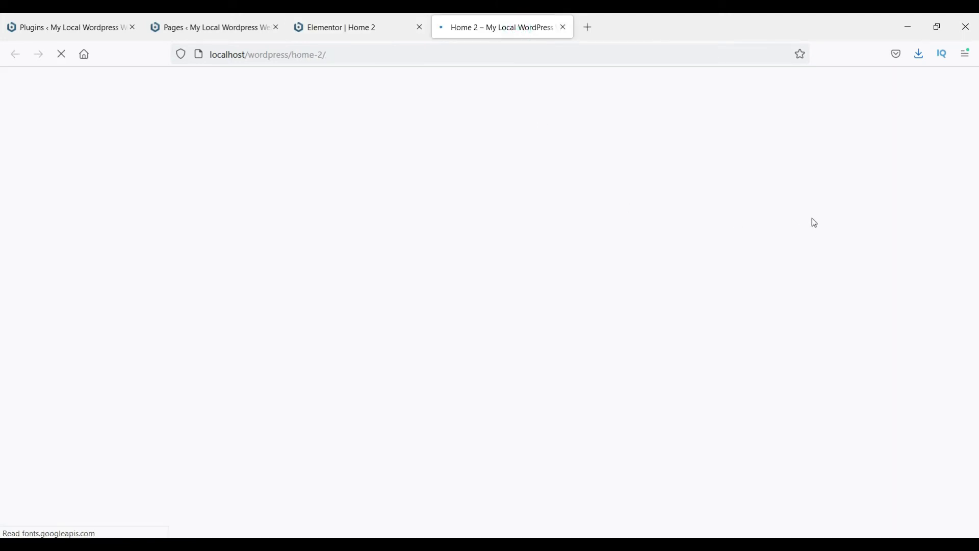
scroll(742, 236, "down", 4)
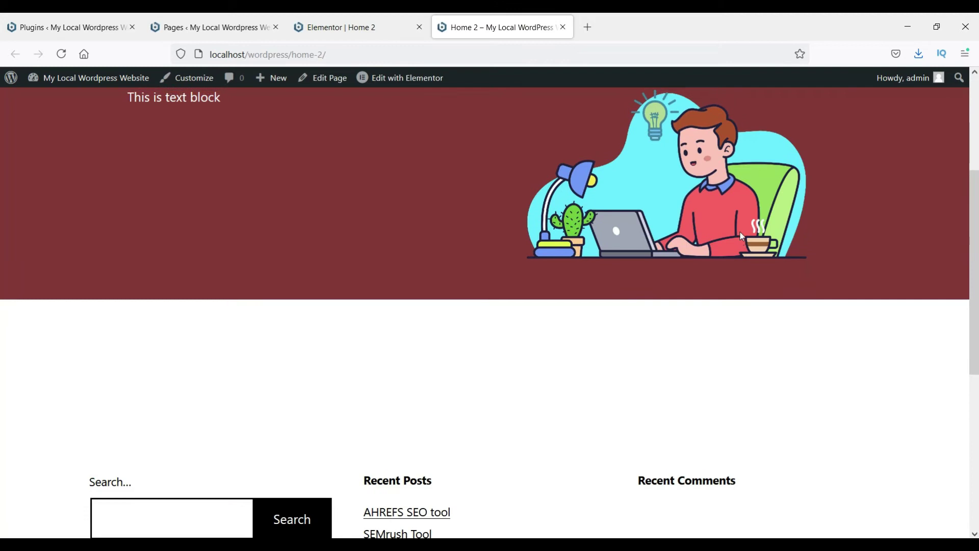
scroll(742, 236, "up", 4)
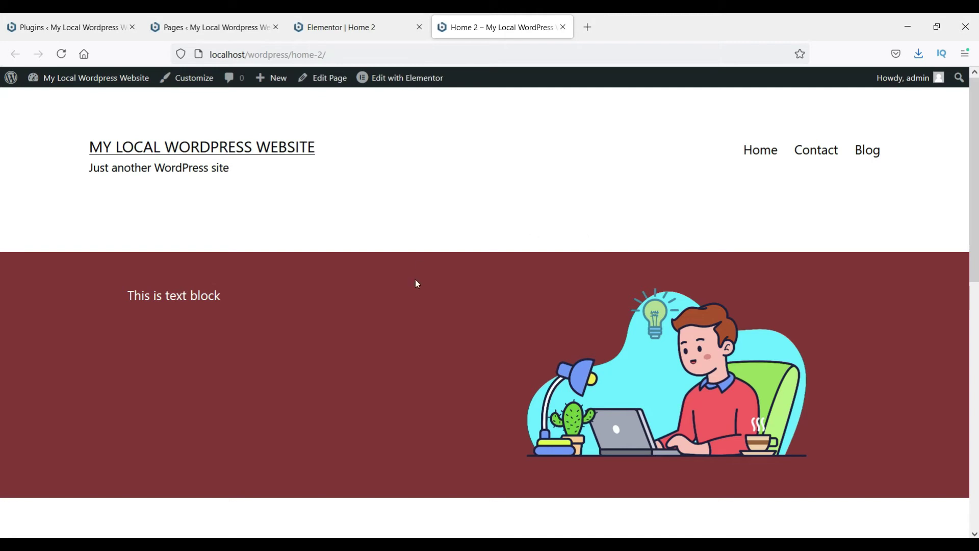
scroll(415, 282, "down", 3)
scroll(415, 282, "up", 3)
left_click(325, 27)
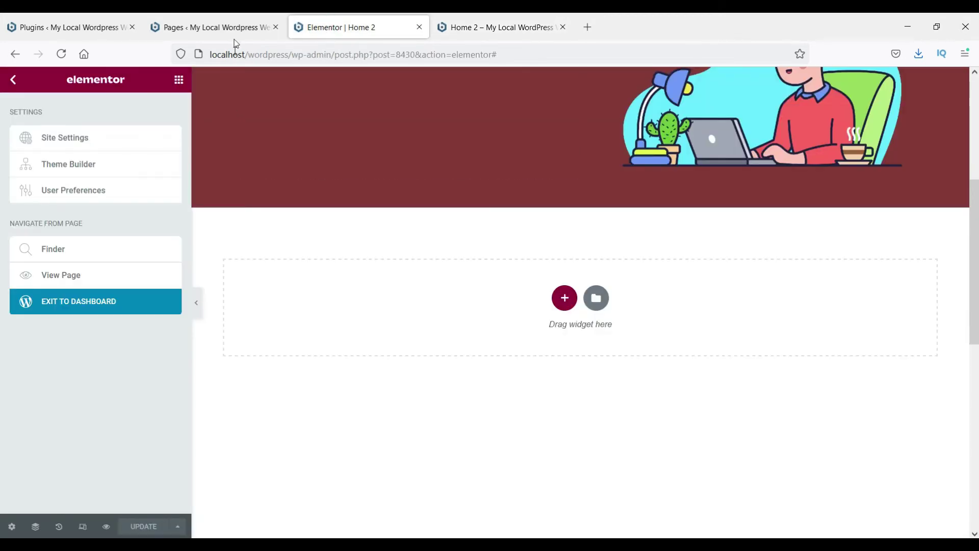
scroll(446, 404, "up", 5)
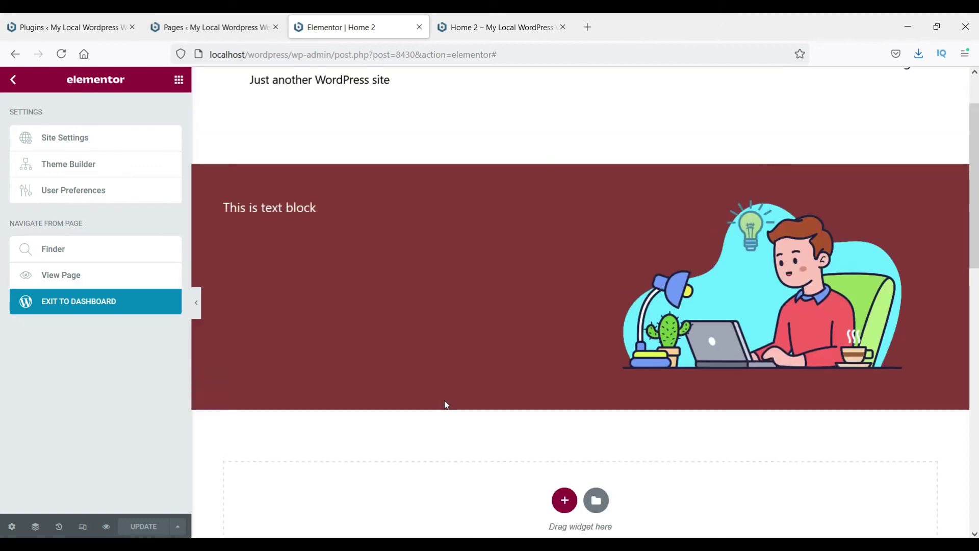
left_click(7, 82)
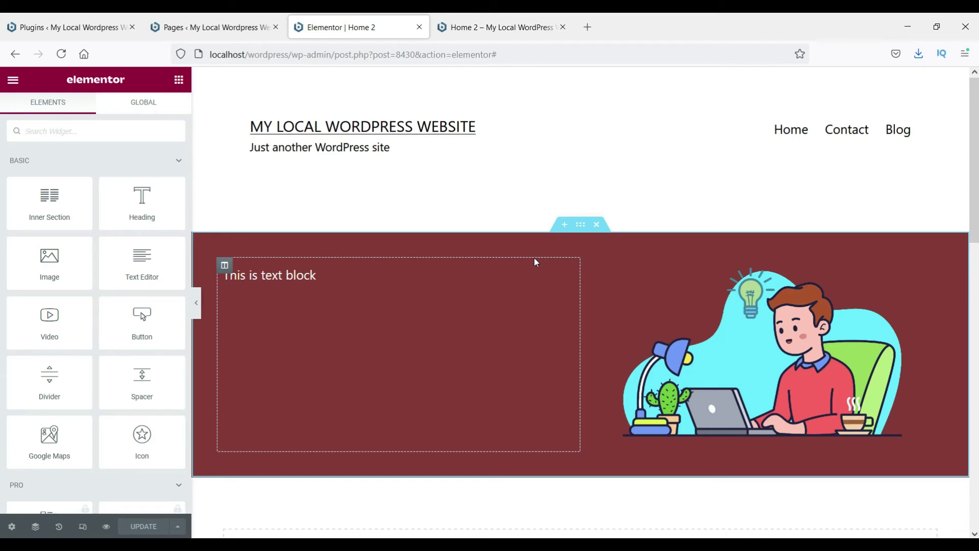
Step: Add a new three-column section below the red section
scroll(491, 235, "down", 5)
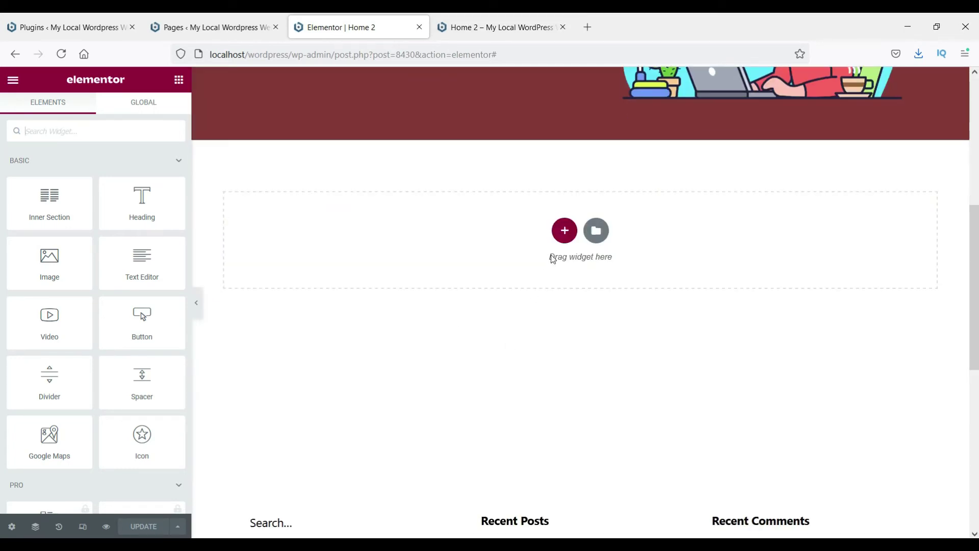
left_click(564, 232)
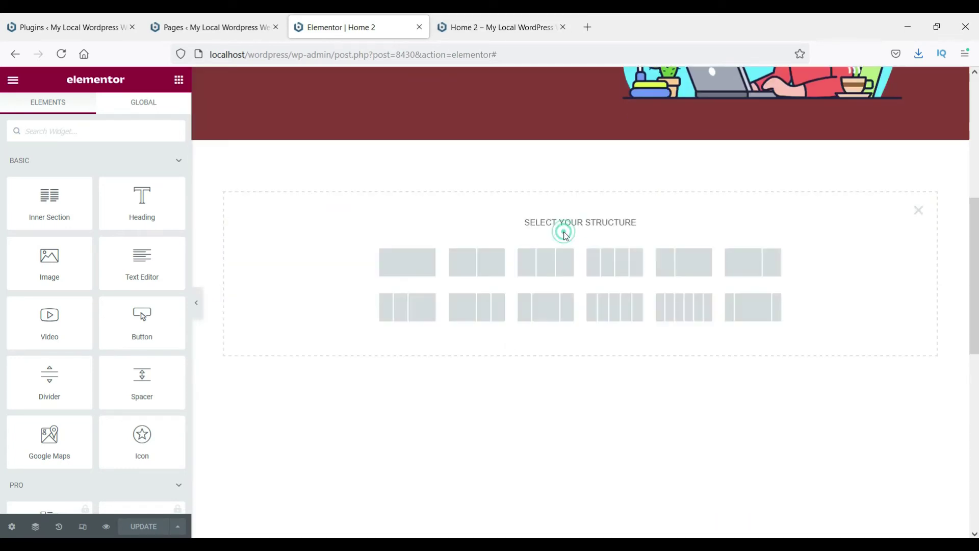
left_click(546, 270)
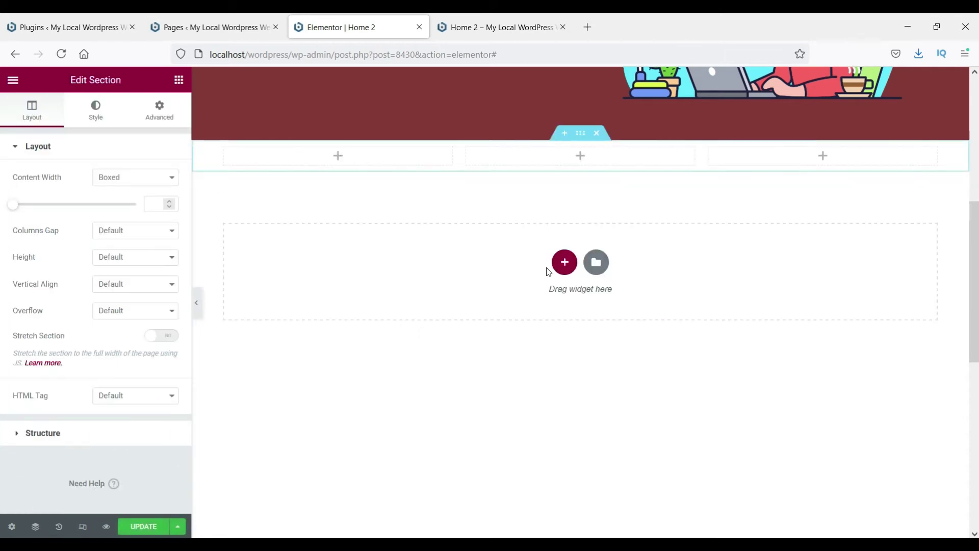
Step: Give the three-column section a dark blue #12277E background
left_click(99, 109)
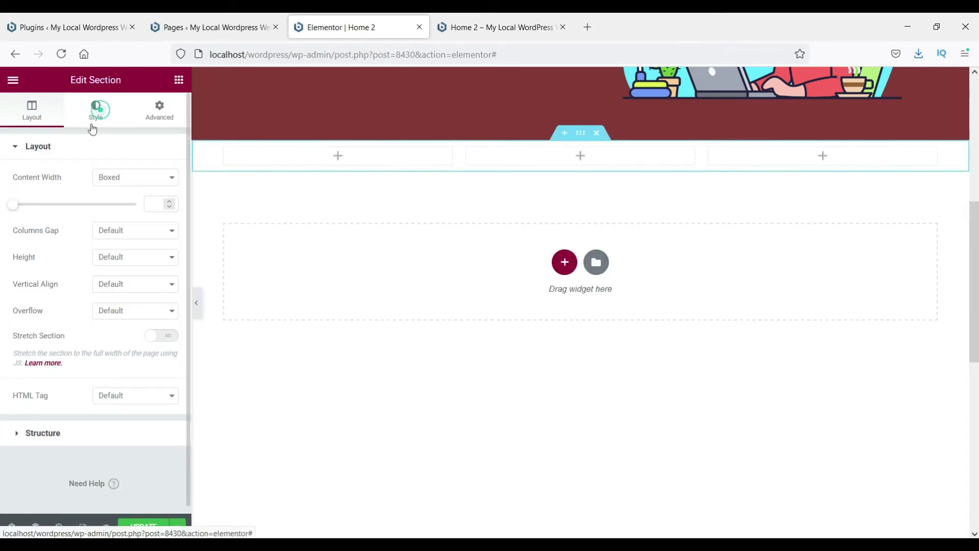
left_click(170, 231)
left_click(130, 322)
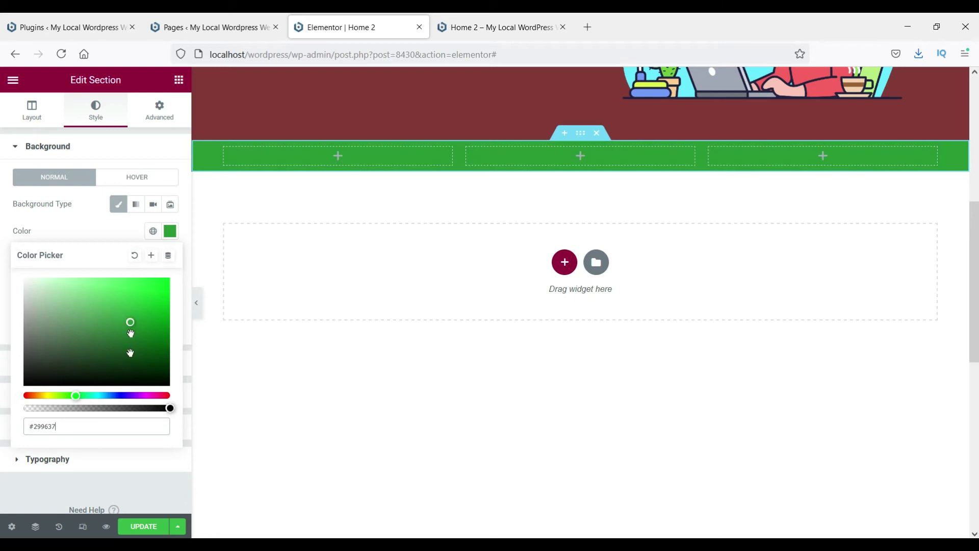
left_click(116, 395)
left_click(150, 331)
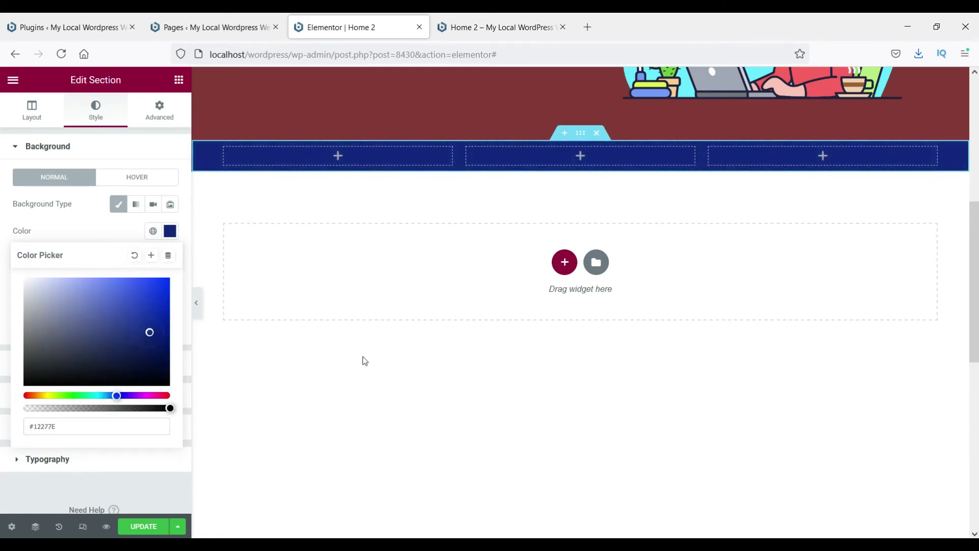
scroll(378, 352, "up", 4)
Step: Set the blue row's padding to 40 top and bottom, 0 left and right
left_click(162, 114)
left_click(23, 243)
type("40")
left_click(161, 244)
double_click(56, 242)
type("0")
double_click(122, 243)
type("0")
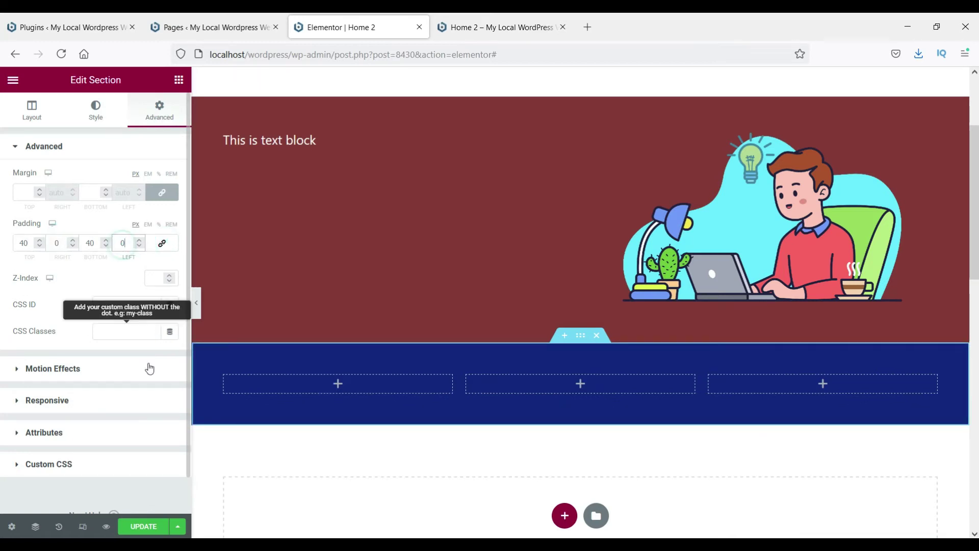
left_click(422, 461)
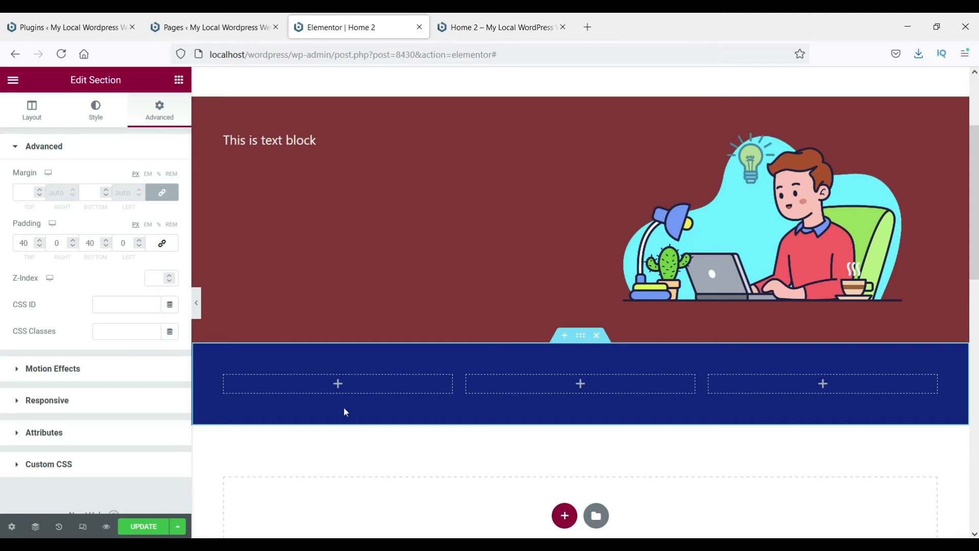
Step: Place a Lorem ipsum Text Editor in the first column with light #F2E5E5 text
left_click(338, 386)
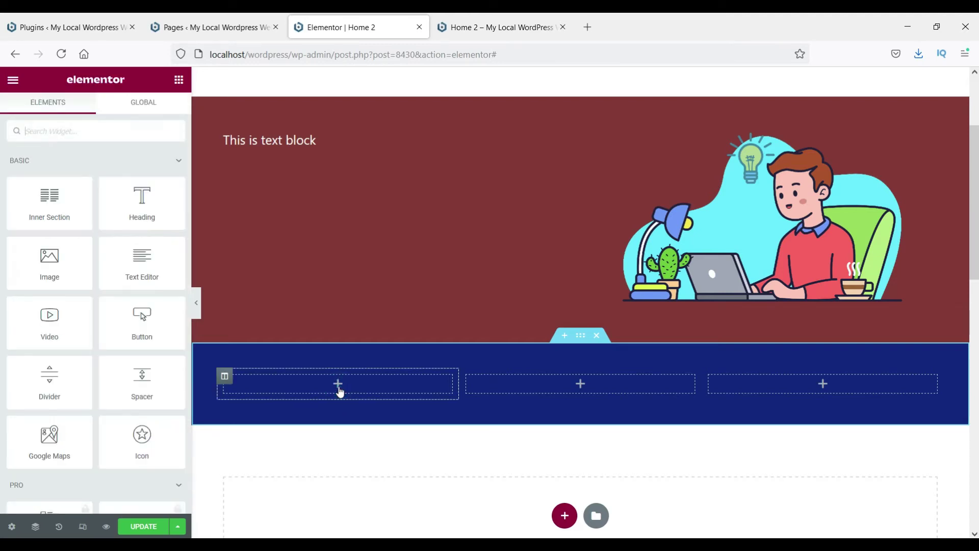
left_click_drag(134, 257, 300, 386)
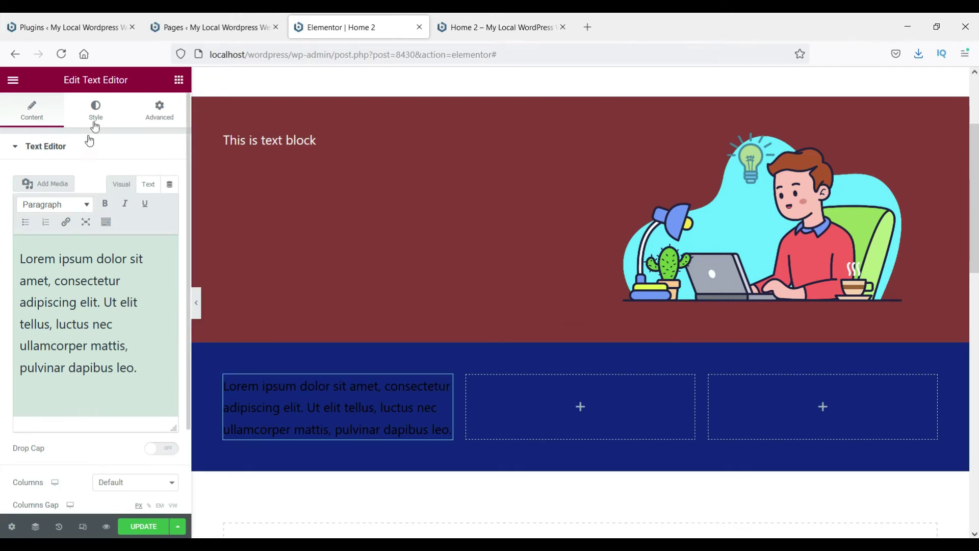
left_click(96, 110)
left_click(170, 204)
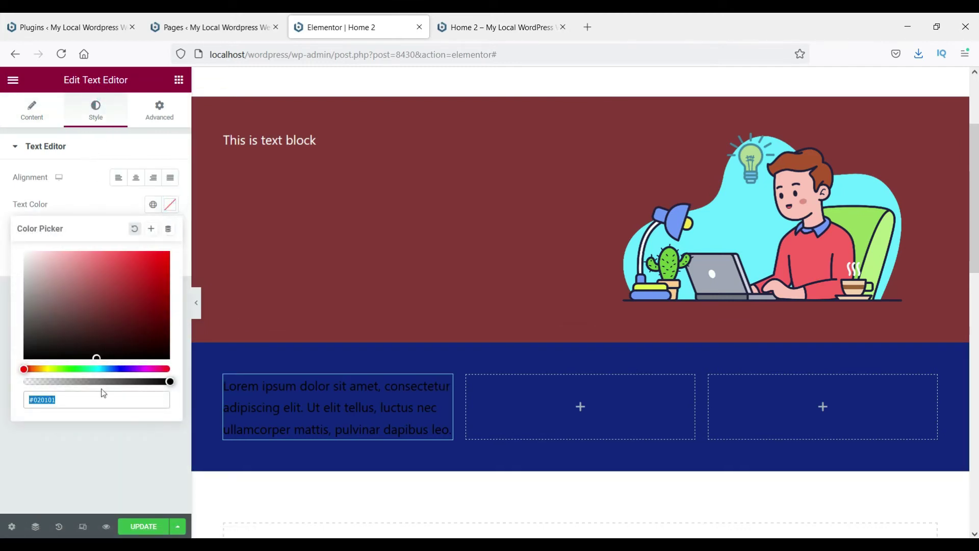
left_click_drag(29, 259, 31, 255)
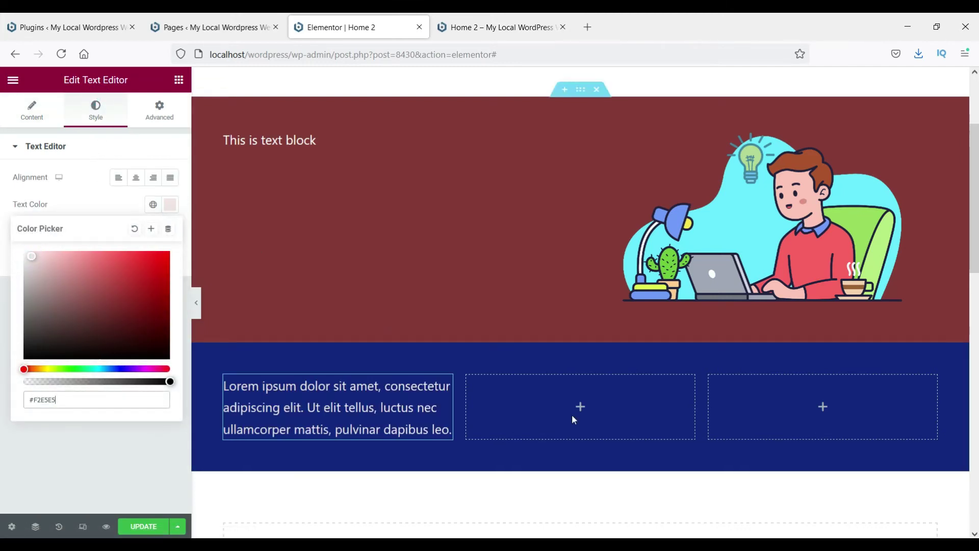
Step: Duplicate the text block into the second and third columns and save the page
right_click(445, 381)
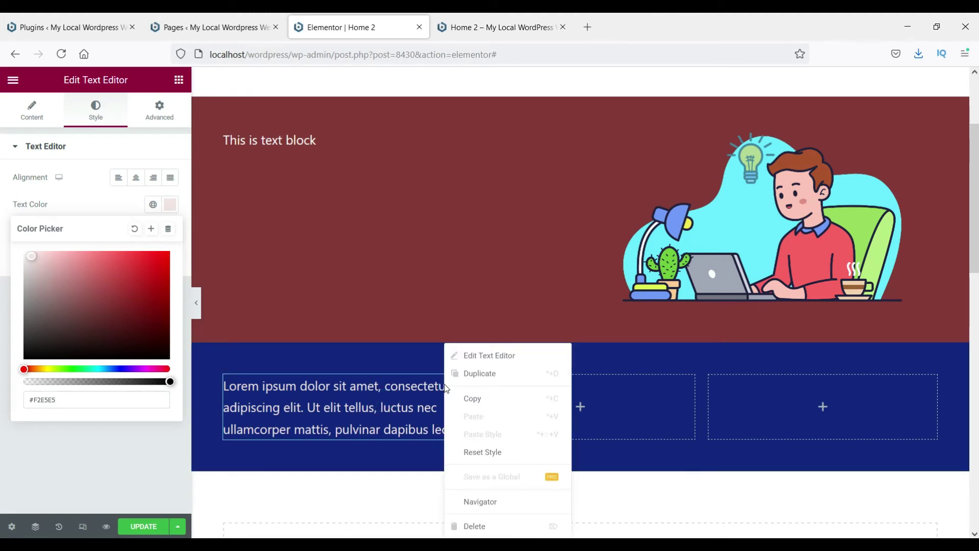
left_click(492, 380)
left_click_drag(448, 383, 616, 424)
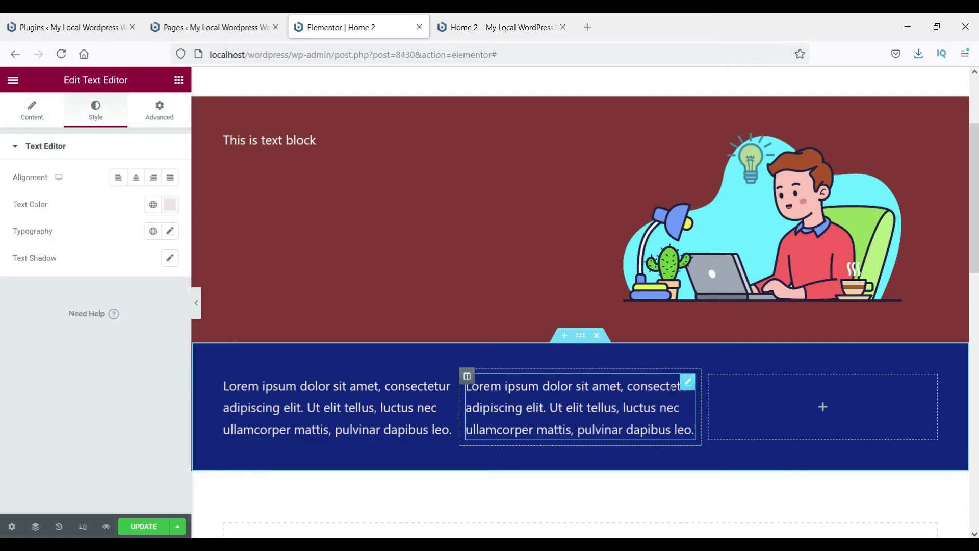
right_click(693, 383)
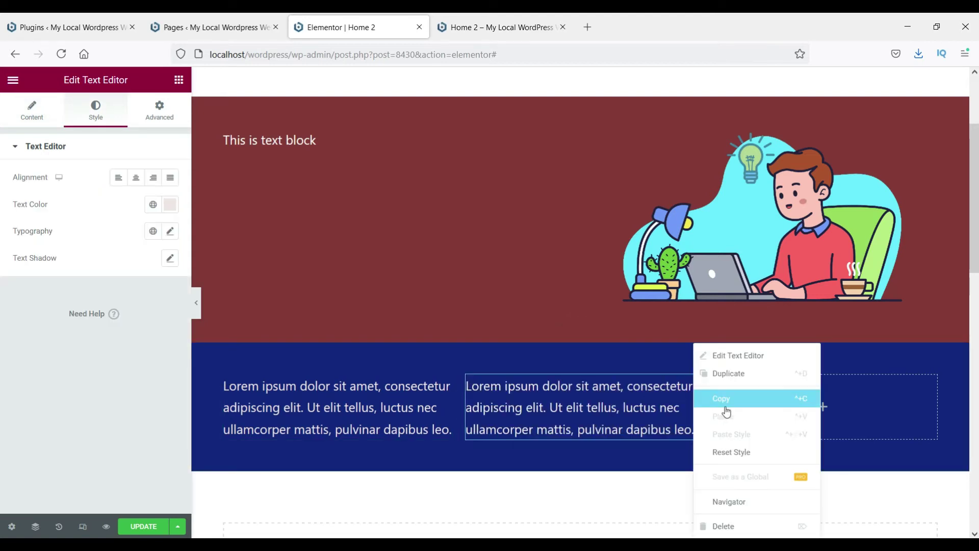
left_click(725, 372)
left_click_drag(687, 382, 808, 415)
left_click(138, 526)
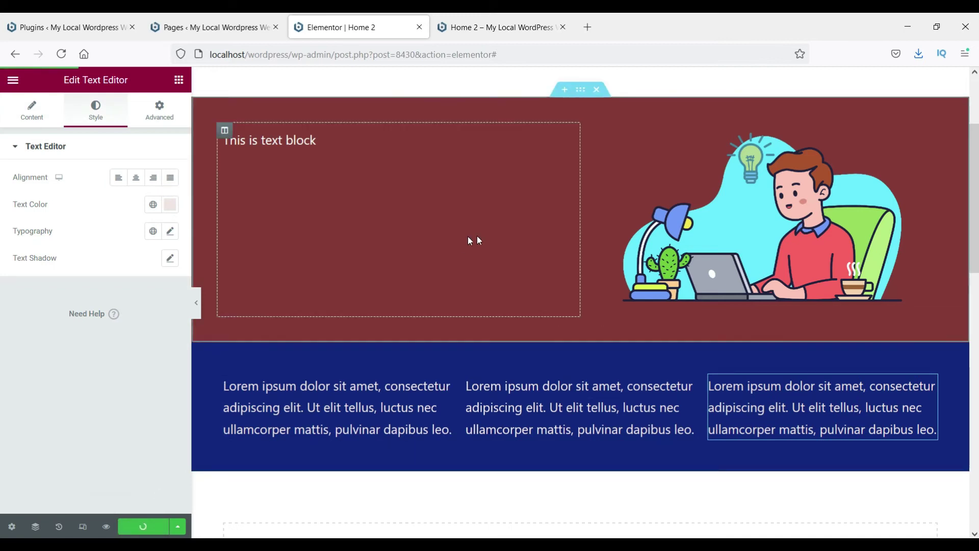
Step: Reload the live Home 2 page to check the blue three-column row, then go to Plugins
left_click(502, 27)
key("F5")
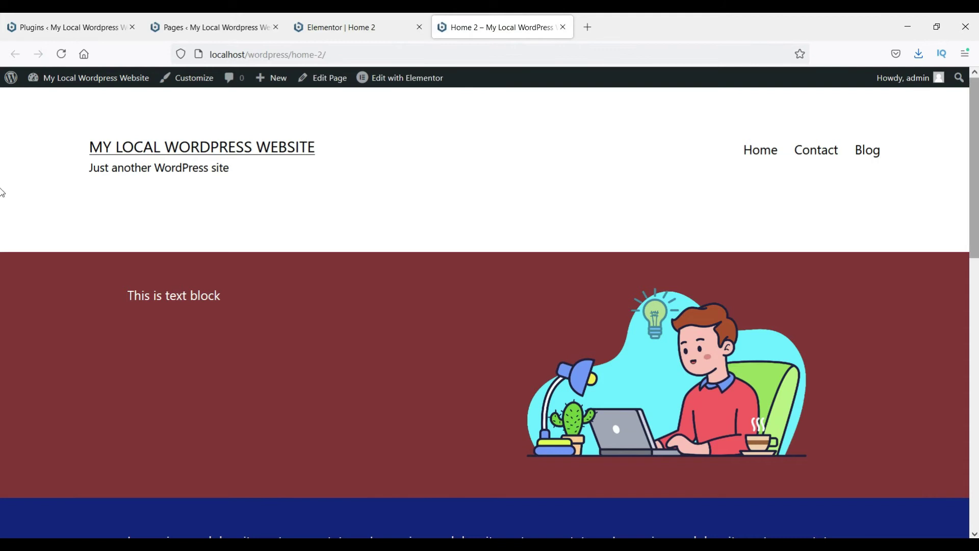
scroll(1, 192, "down", 4)
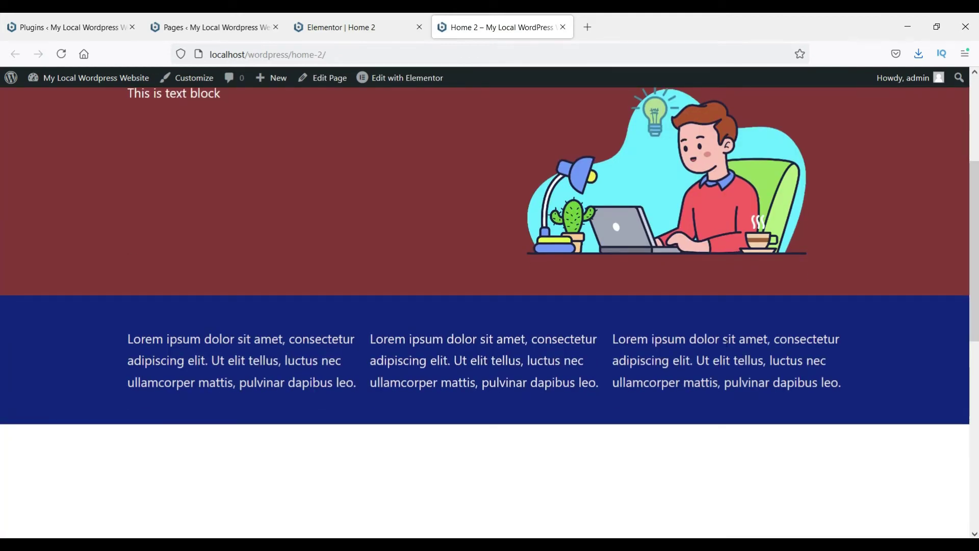
scroll(655, 320, "up", 4)
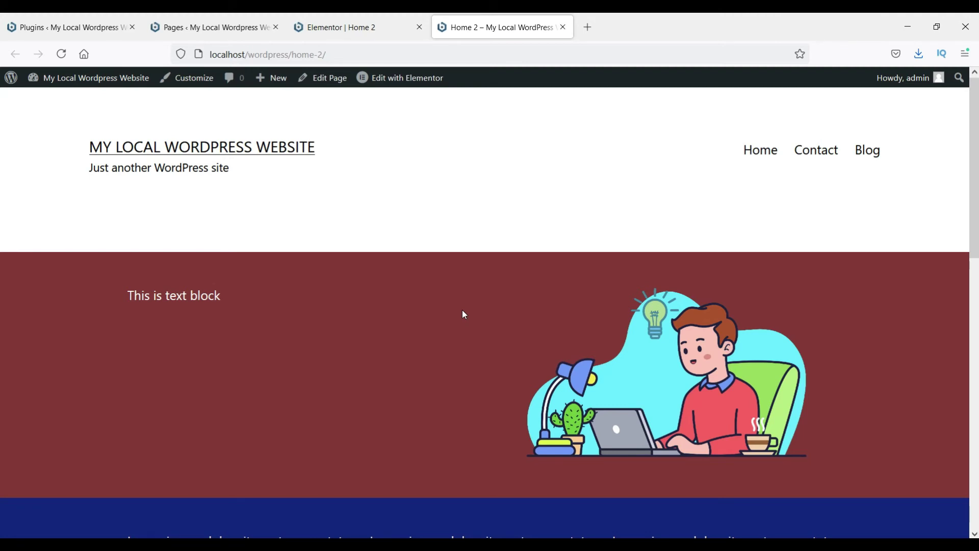
left_click(66, 26)
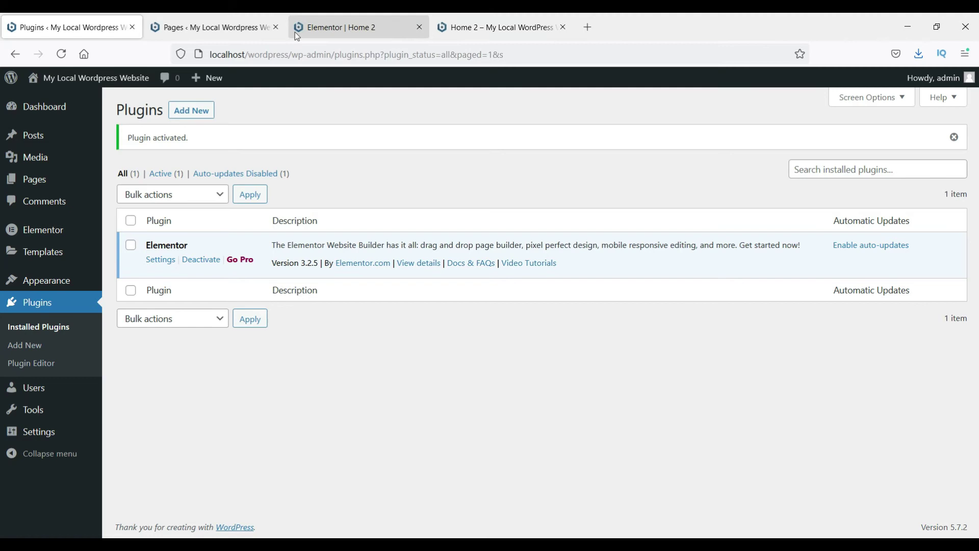
Step: Return to Home 2 in Elementor and scroll the full Elements panel, collapsing the SITE group
left_click(339, 30)
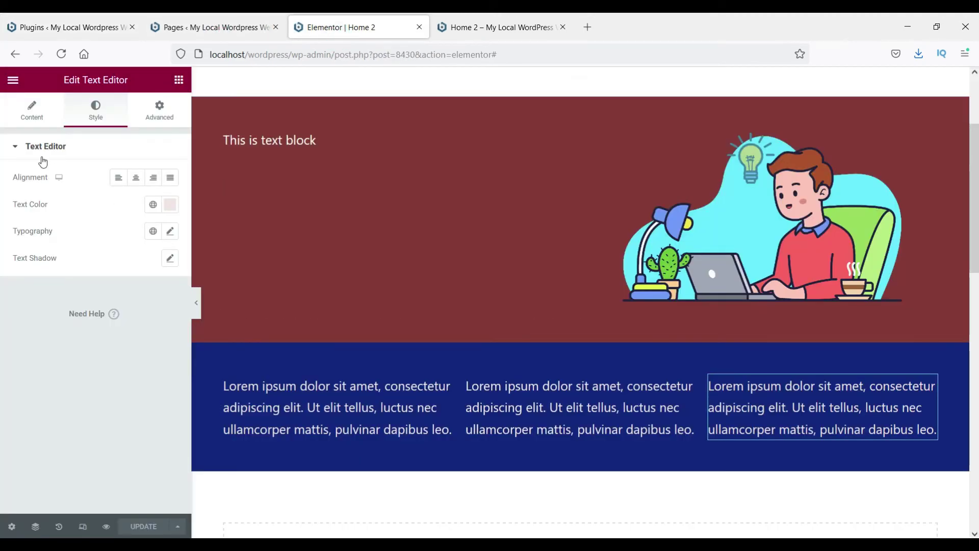
left_click(178, 80)
scroll(528, 305, "down", 4)
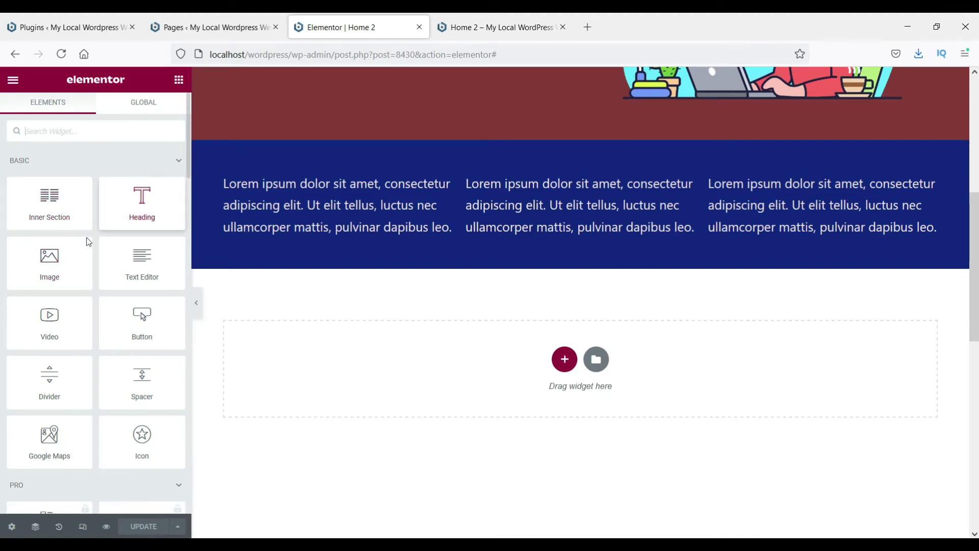
scroll(153, 208, "down", 2)
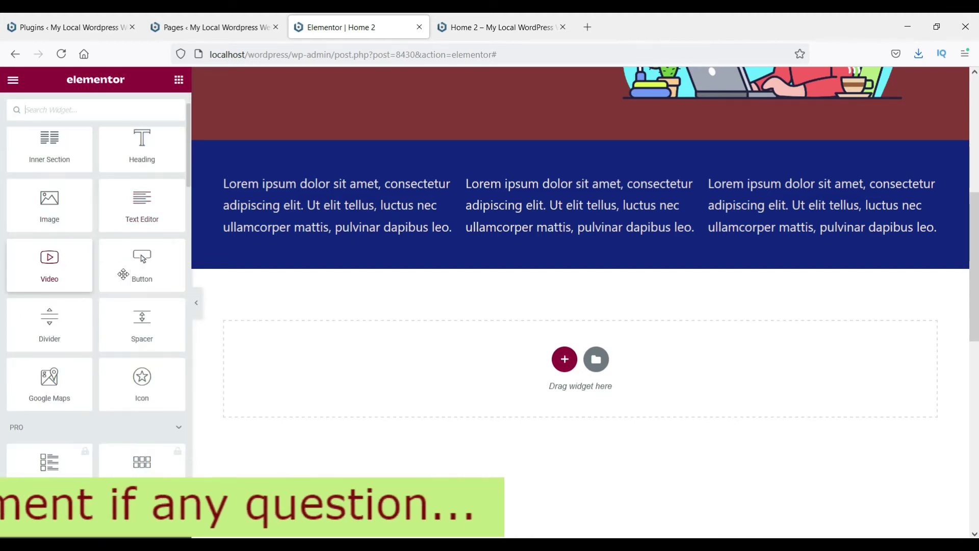
scroll(153, 316, "down", 1)
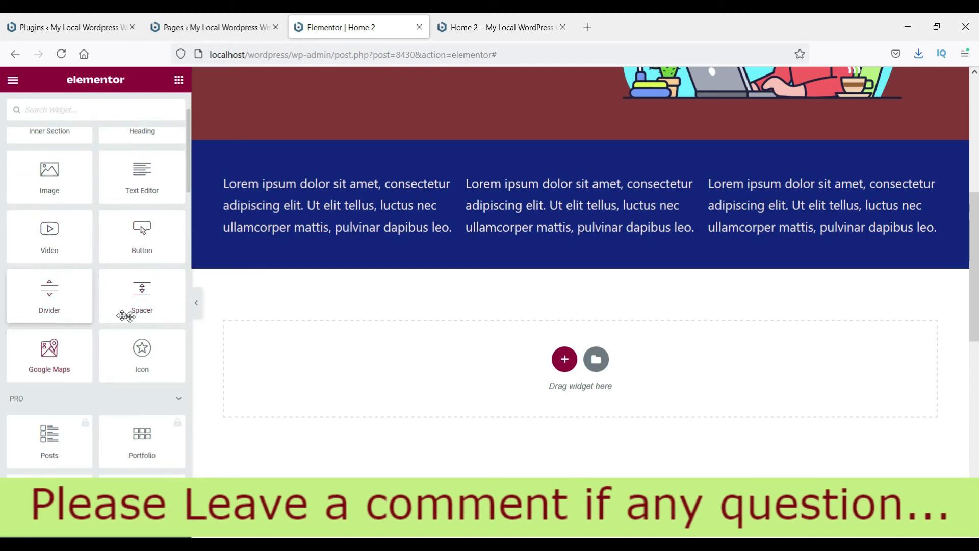
scroll(128, 316, "down", 3)
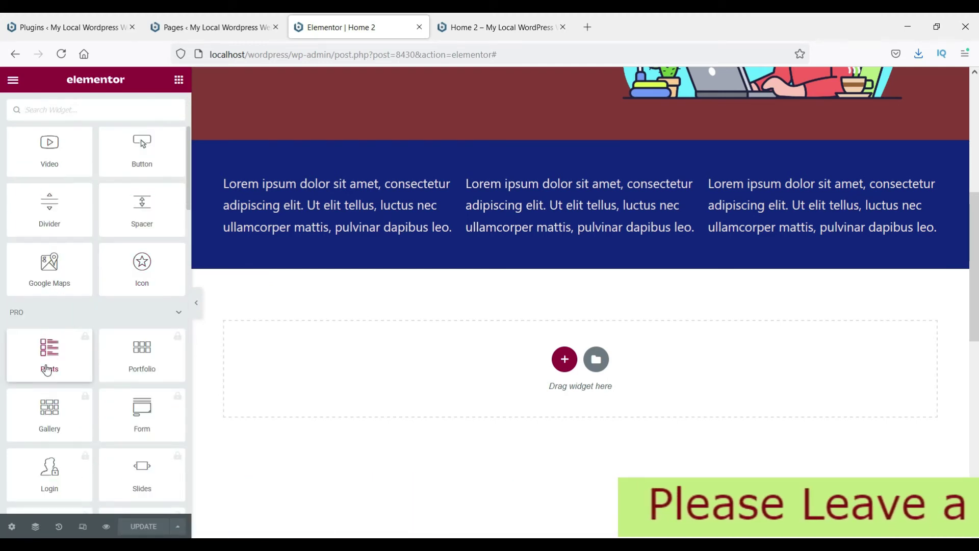
scroll(123, 367, "down", 14)
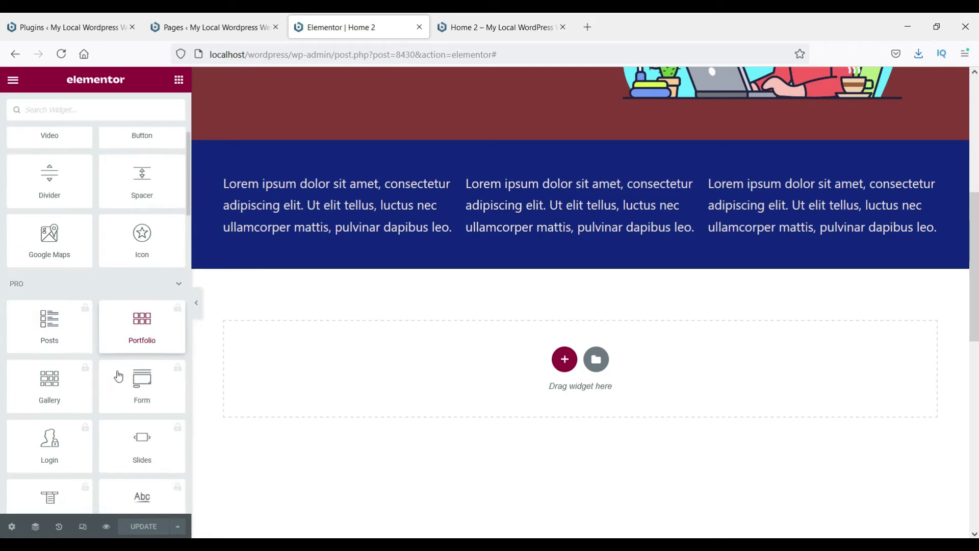
scroll(119, 377, "down", 10)
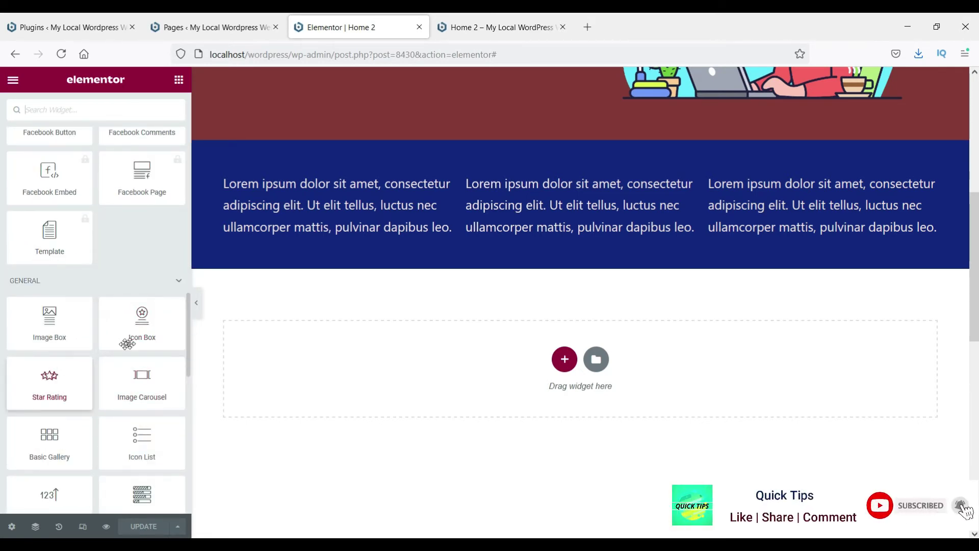
scroll(130, 343, "down", 1)
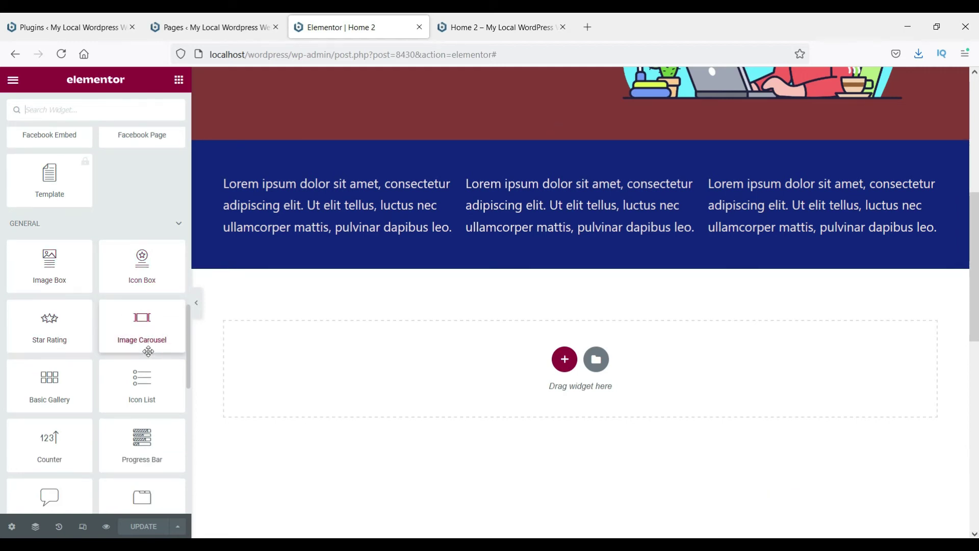
scroll(148, 351, "down", 2)
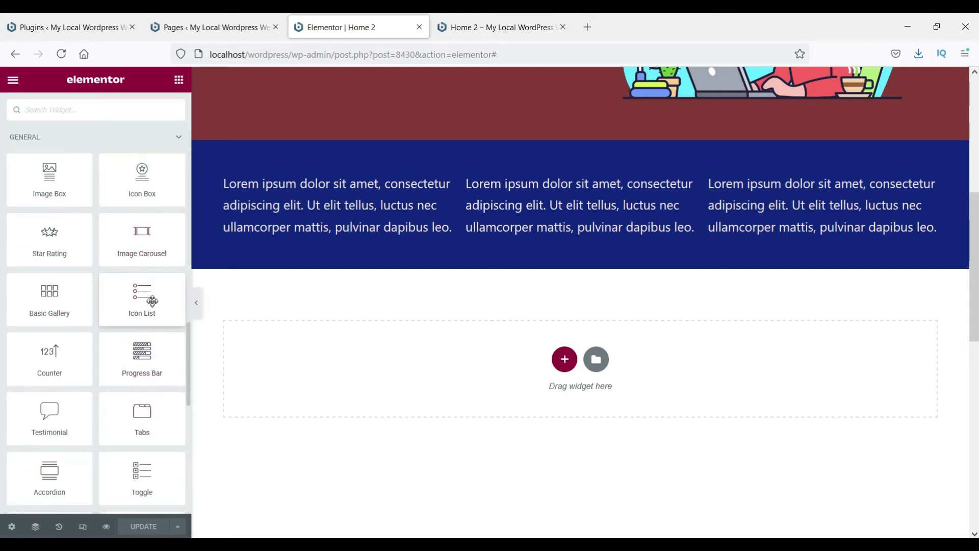
scroll(140, 333, "down", 2)
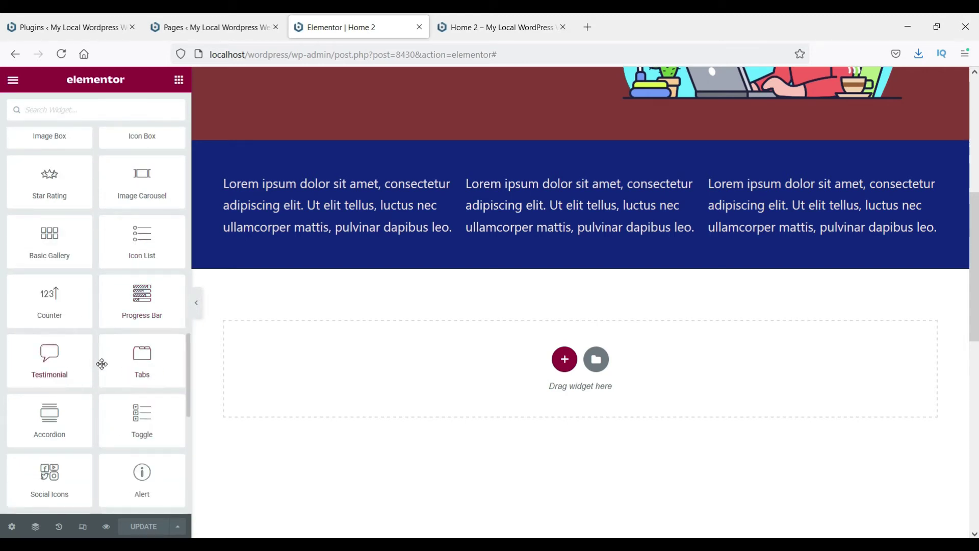
scroll(102, 364, "down", 6)
left_click(134, 332)
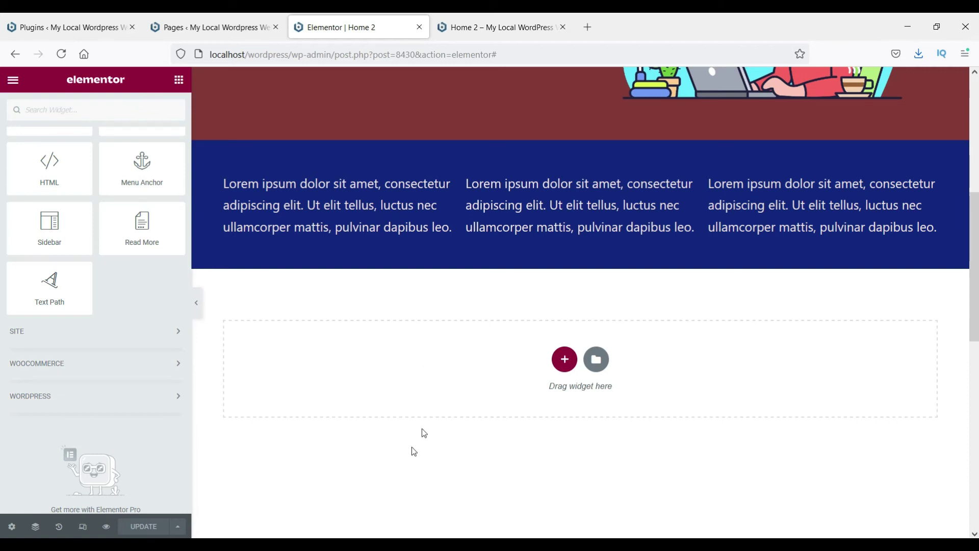
left_click(378, 295)
Step: In a new tab, search Google for 'visual composer' and open the Visual Composer website
left_click(69, 27)
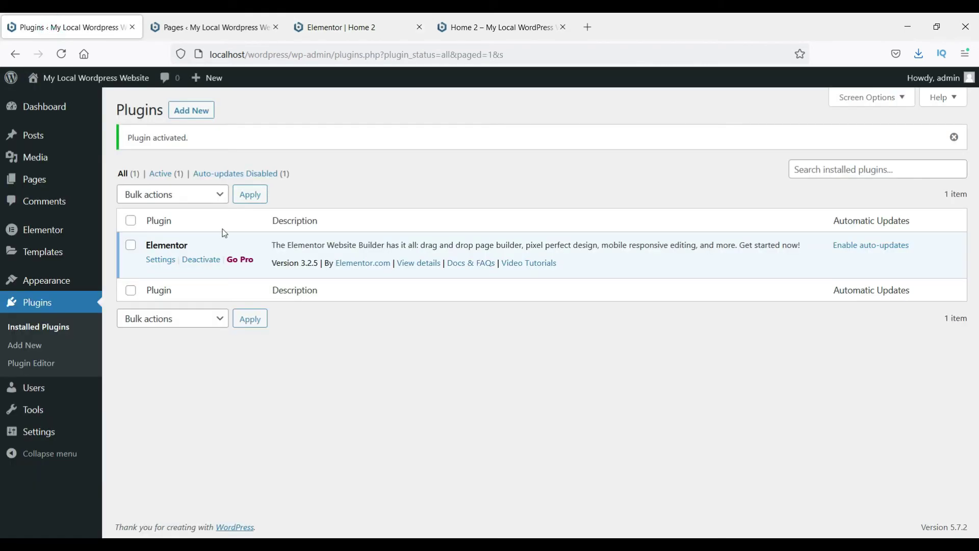
left_click(587, 27)
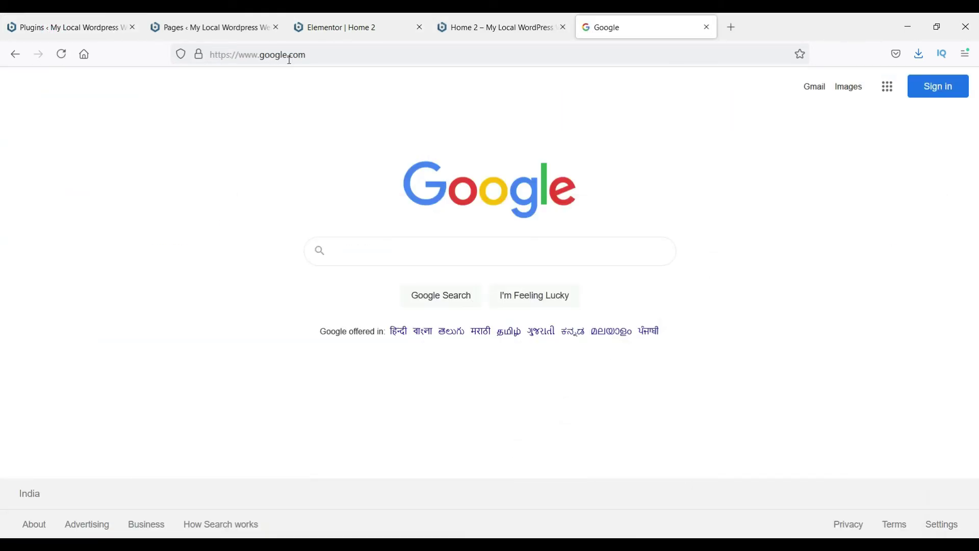
type("visual compos")
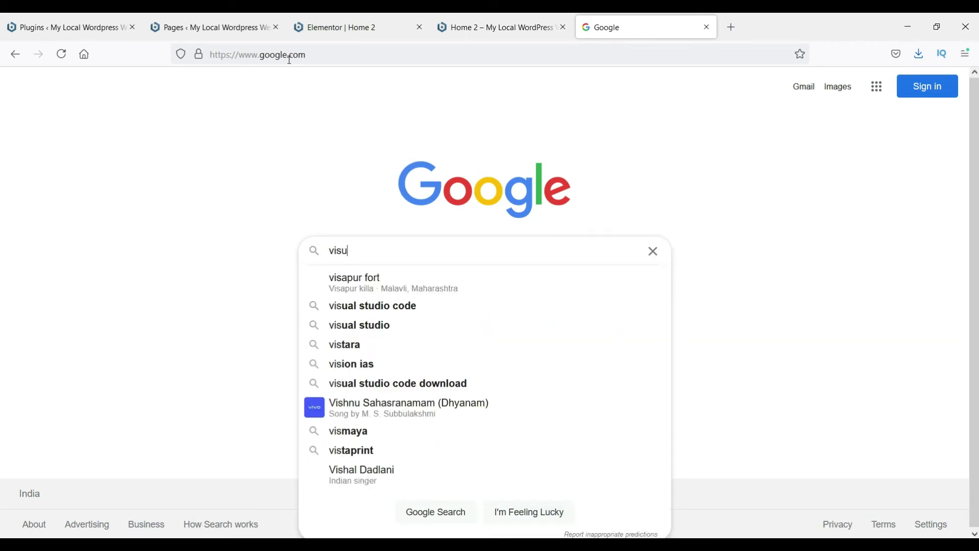
left_click(321, 297)
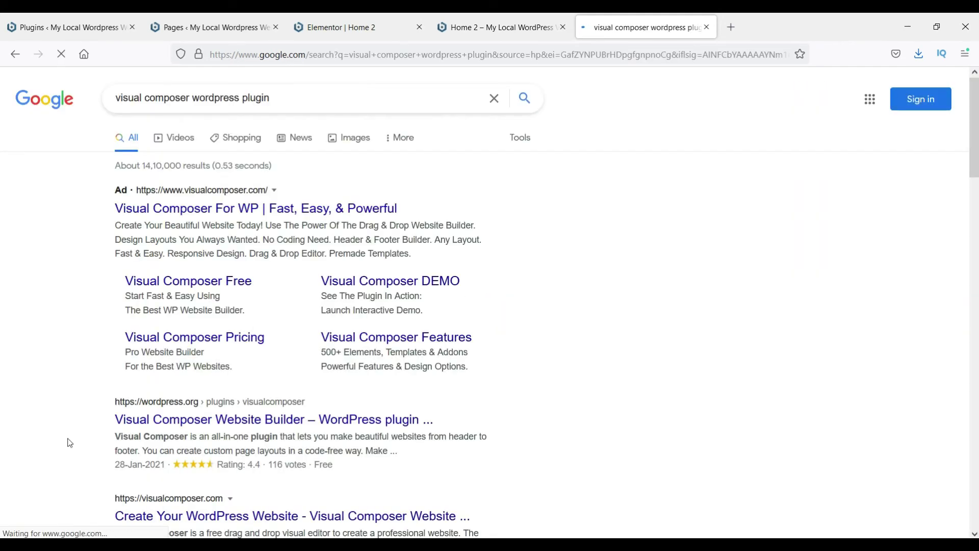
scroll(299, 358, "down", 3)
left_click(244, 384)
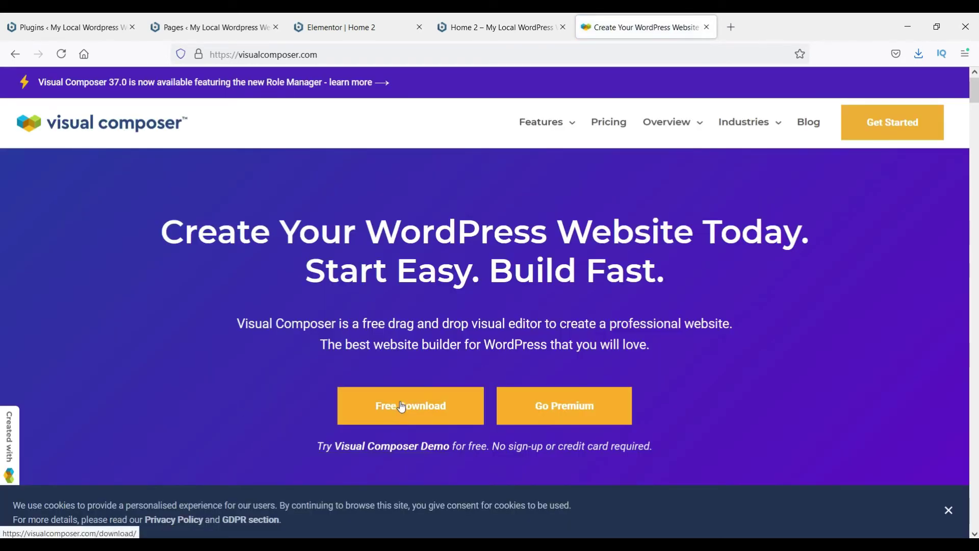
Step: Download visualcomposer.zip from the free download page and save it to the Desktop
left_click(401, 411)
scroll(400, 406, "down", 3)
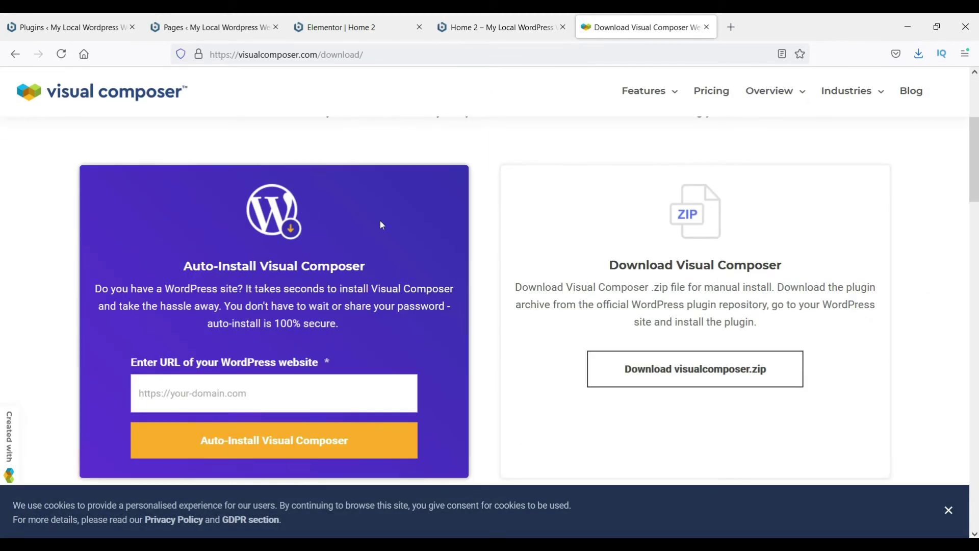
left_click(701, 378)
left_click(386, 307)
left_click(539, 344)
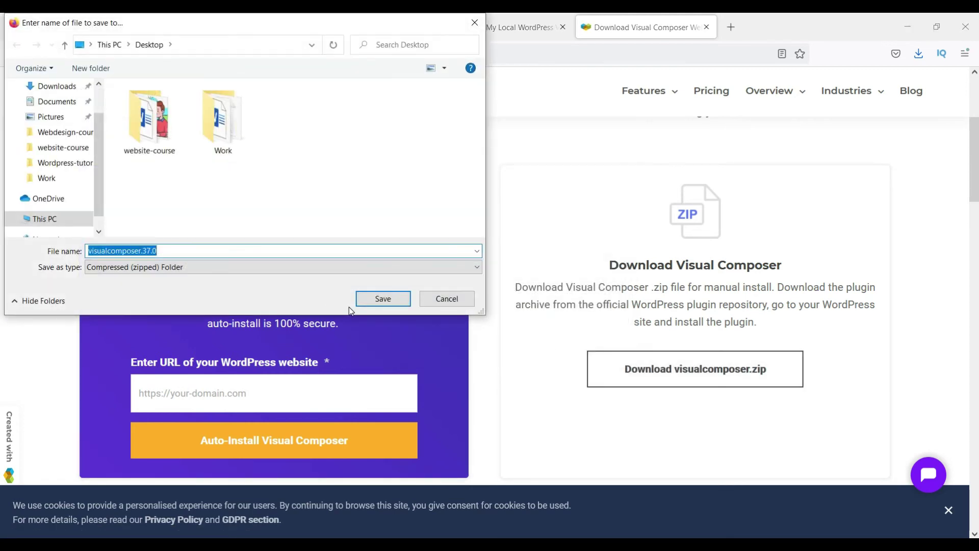
left_click(378, 303)
Step: Upload visualcomposer.37.0.zip from the Desktop via Plugins > Add New, then install and activate it
left_click(189, 26)
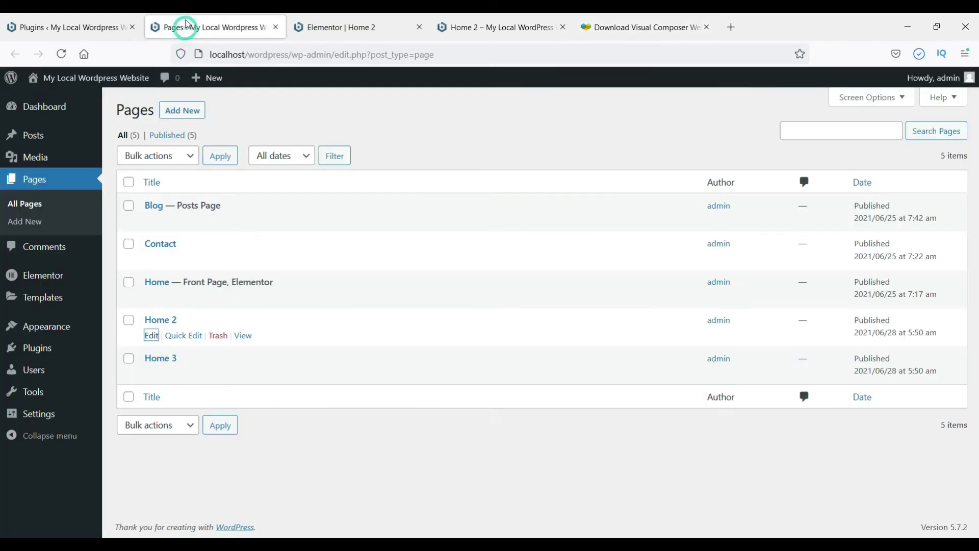
left_click(66, 27)
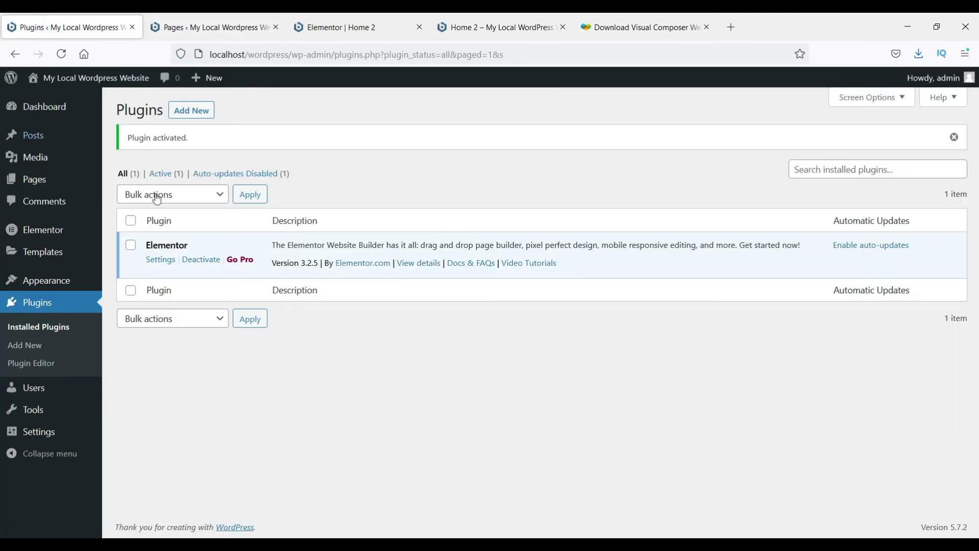
left_click(29, 346)
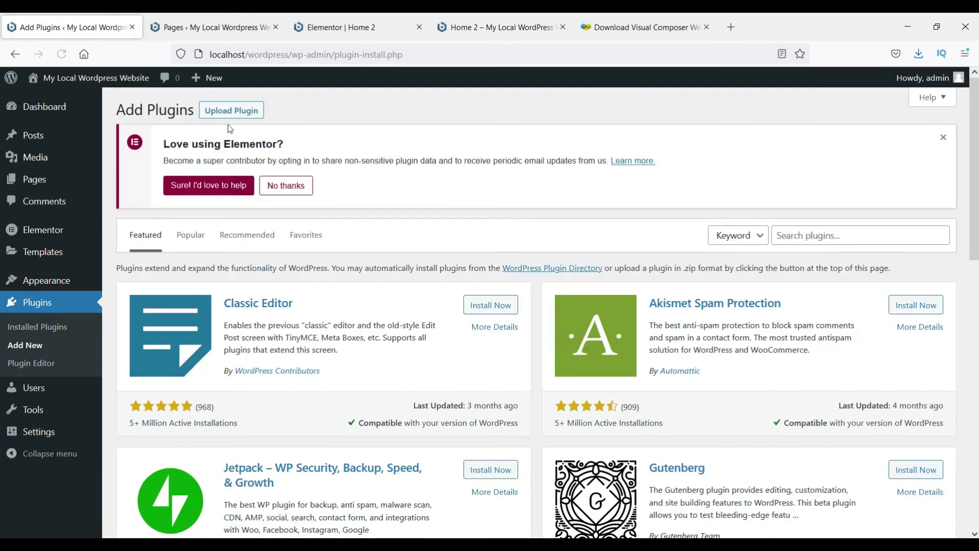
left_click(232, 112)
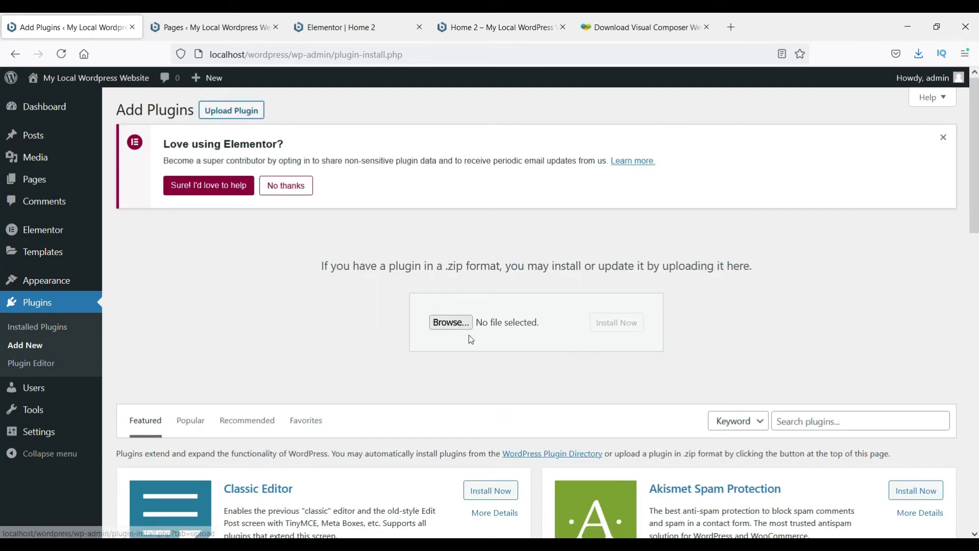
left_click(450, 322)
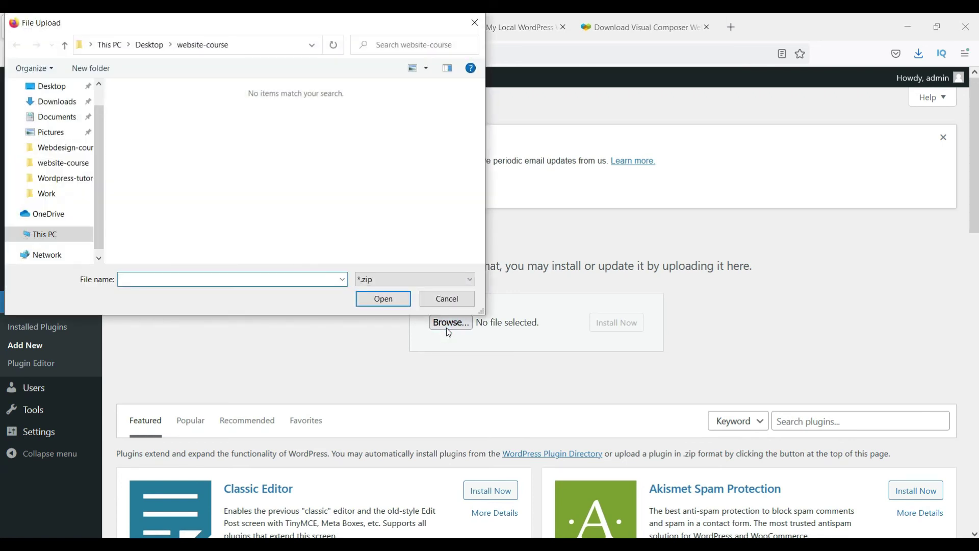
left_click(52, 86)
left_click(306, 136)
left_click(382, 304)
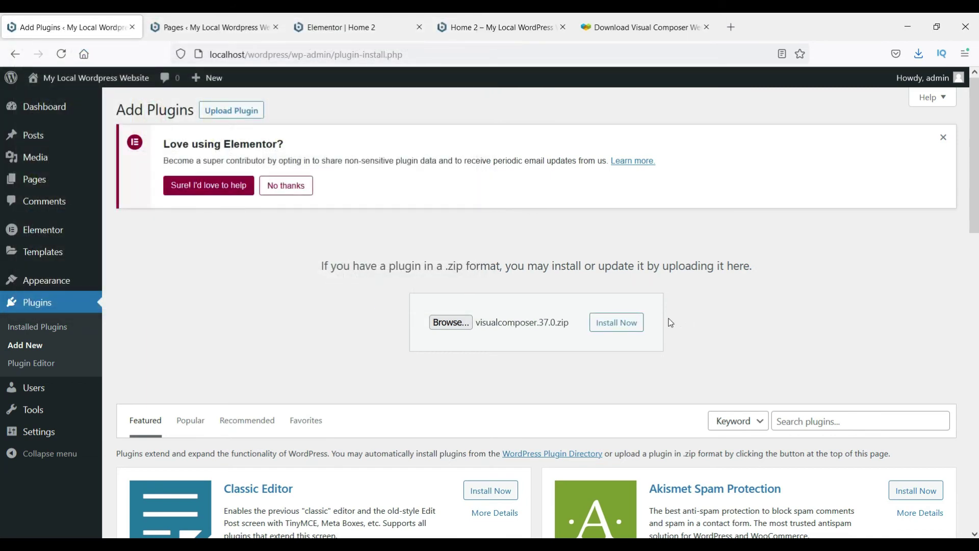
left_click(622, 323)
left_click(168, 290)
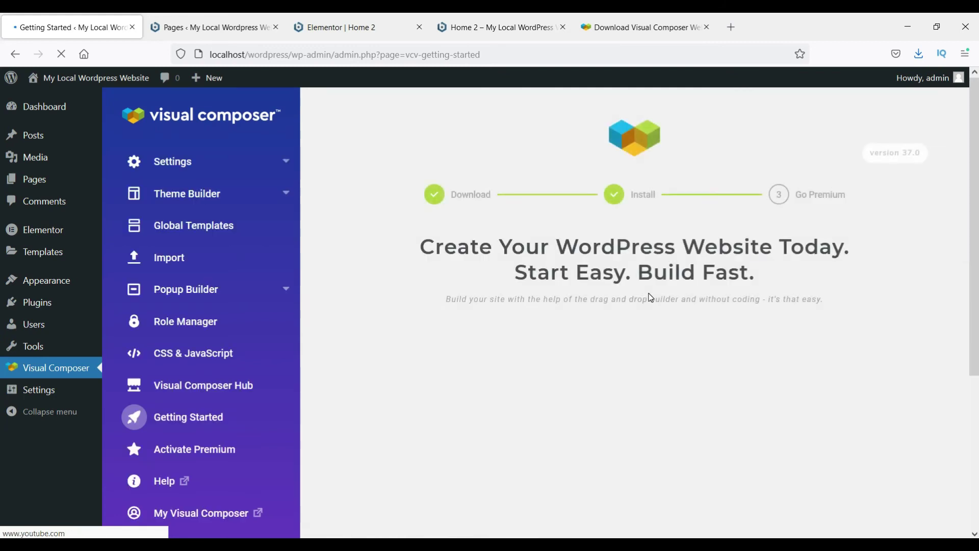
Step: Reload the Pages list and open the Home 3 editor in a new tab
scroll(916, 247, "down", 4)
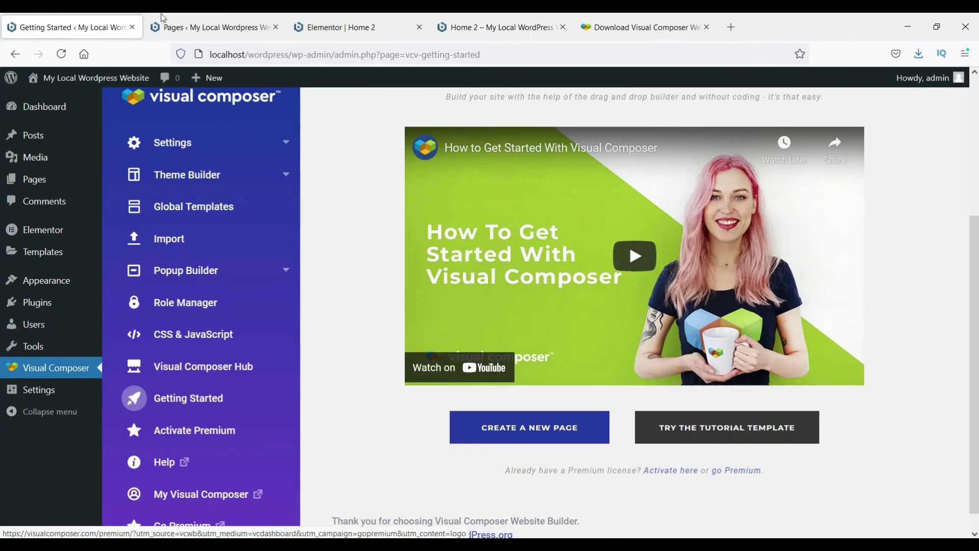
left_click(211, 27)
left_click(61, 54)
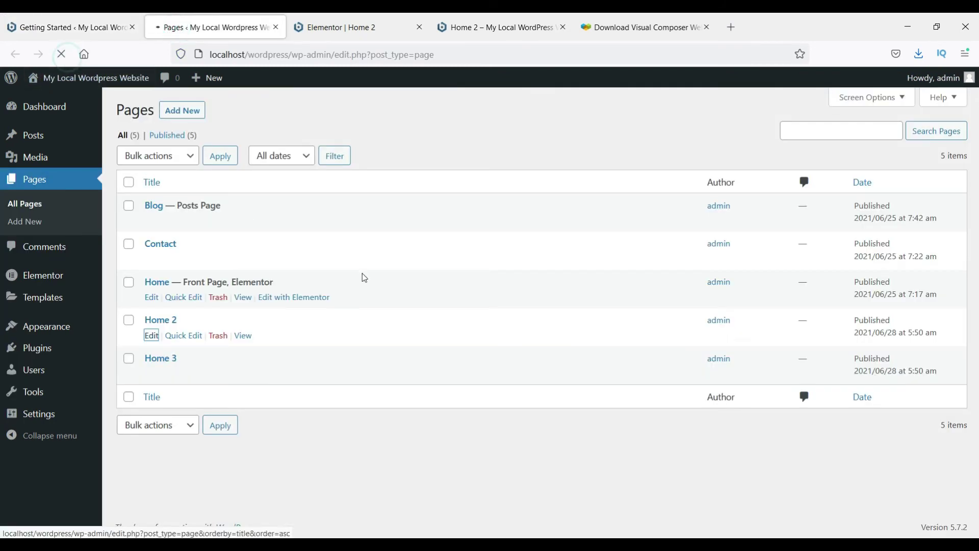
scroll(323, 289, "down", 2)
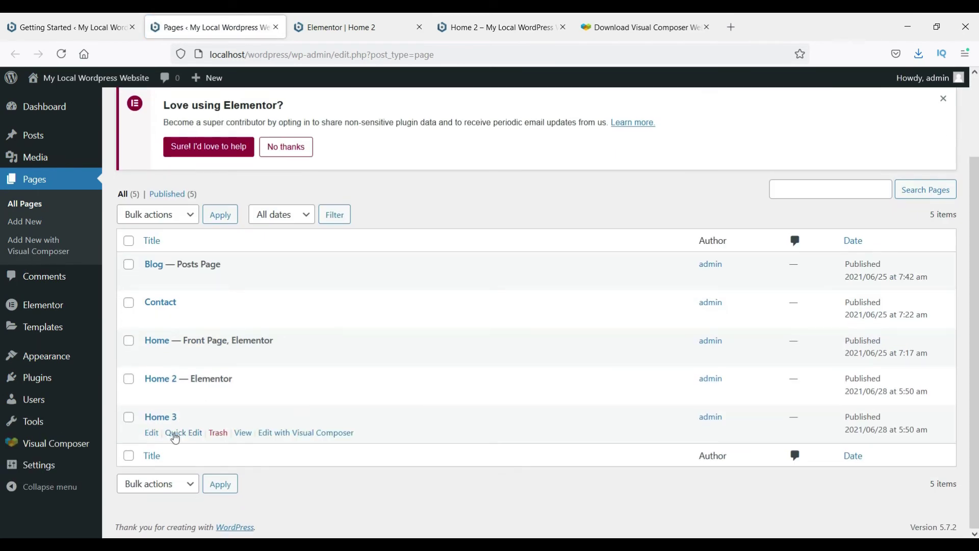
right_click(153, 432)
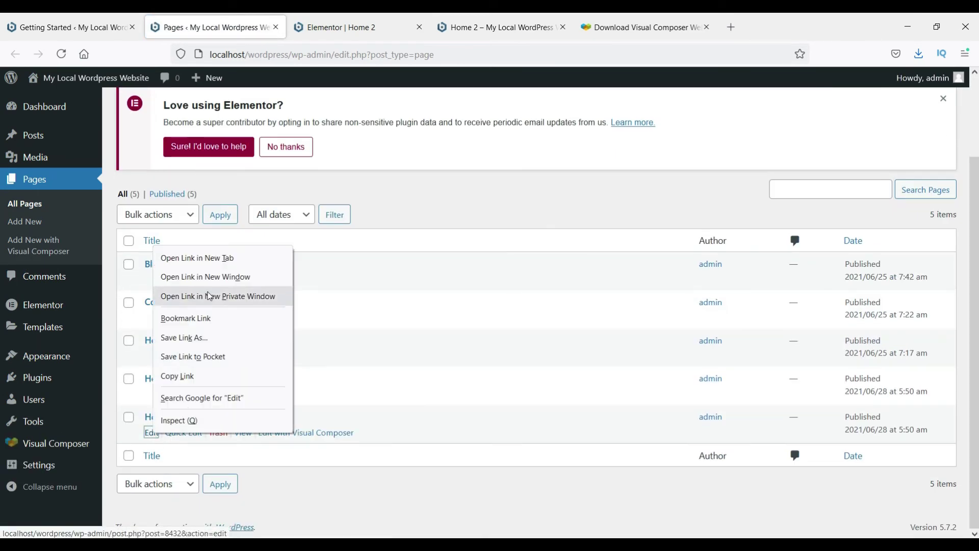
left_click(221, 258)
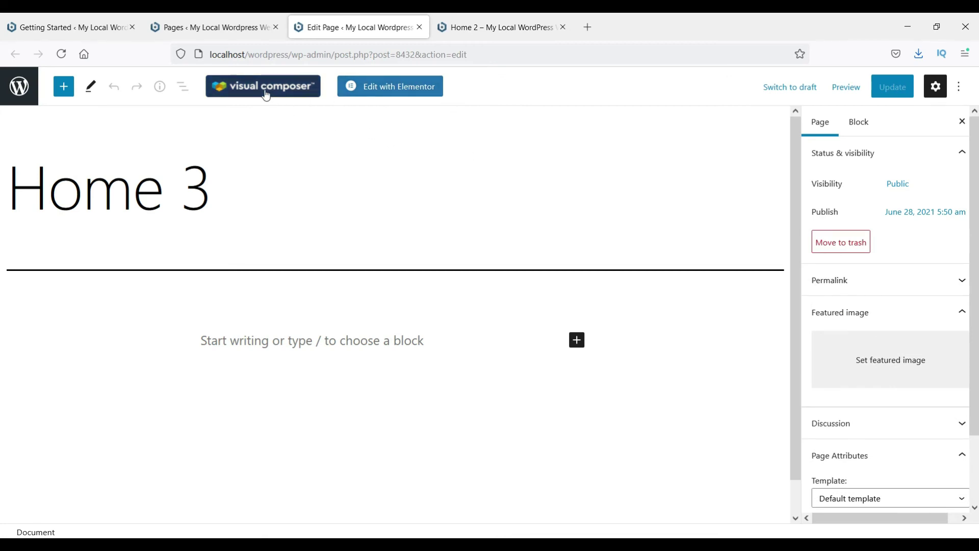
Step: Reload the Home 3 editor and launch the page in Visual Composer
scroll(755, 304, "down", 1)
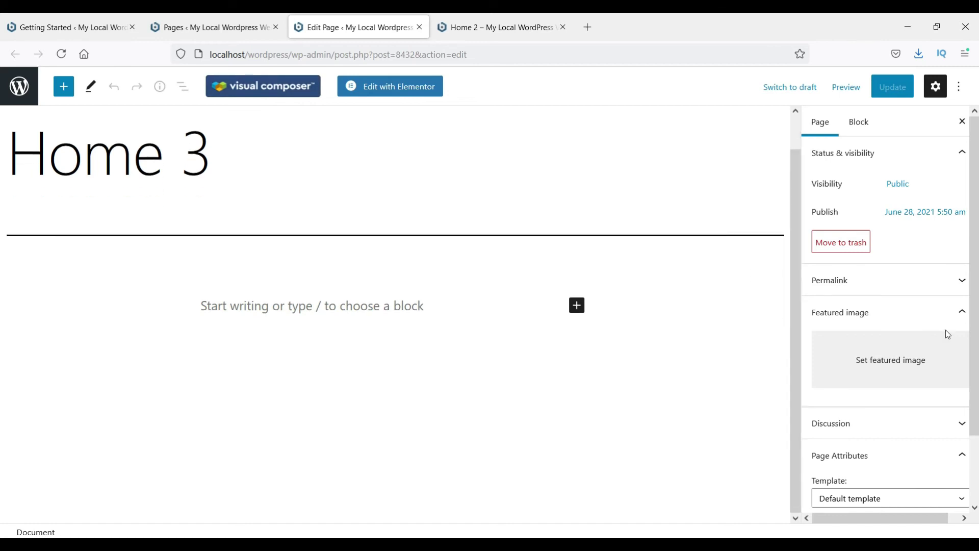
left_click(8, 33)
left_click(51, 309)
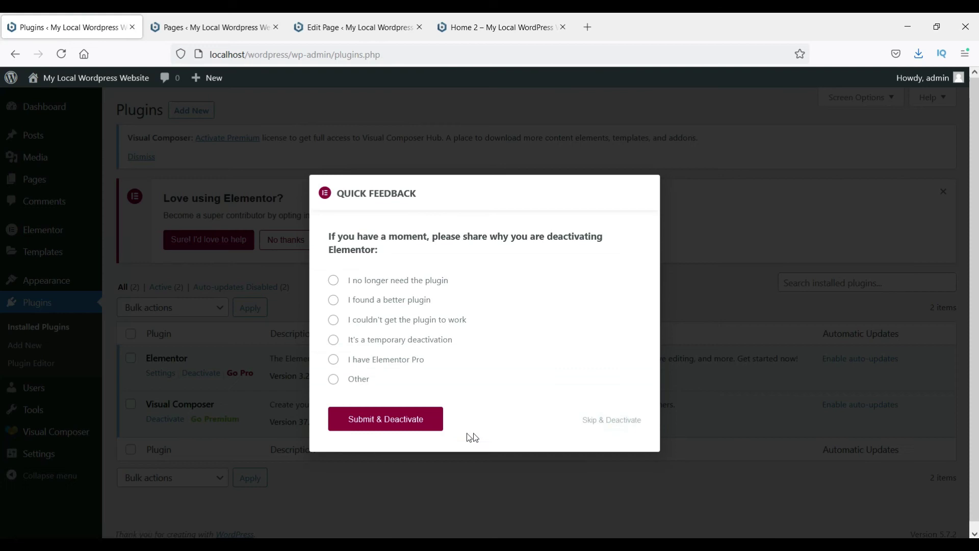
left_click(339, 27)
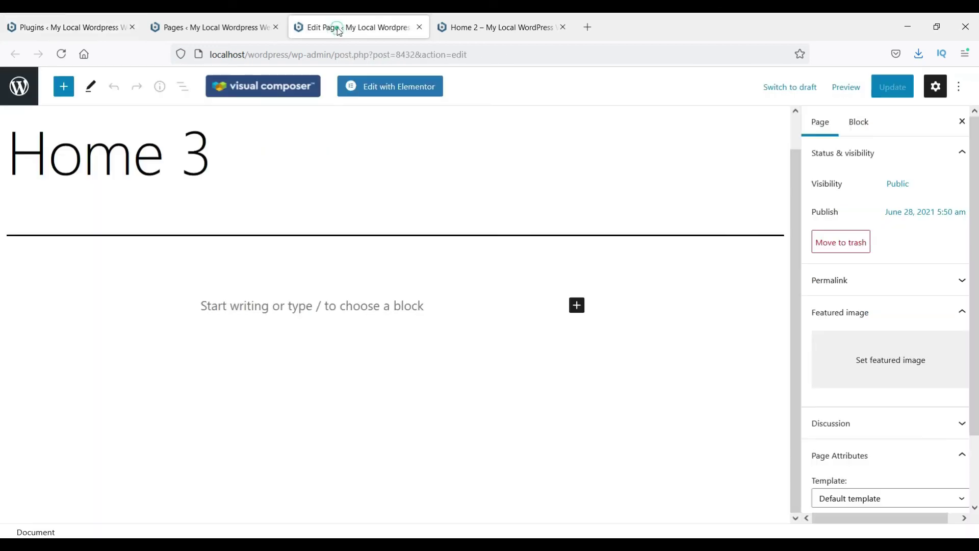
left_click(61, 53)
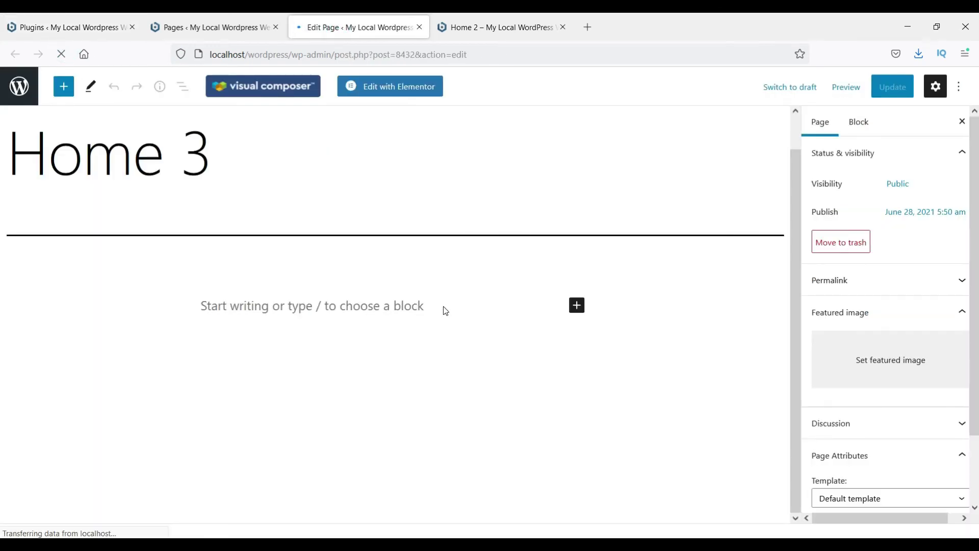
left_click(252, 93)
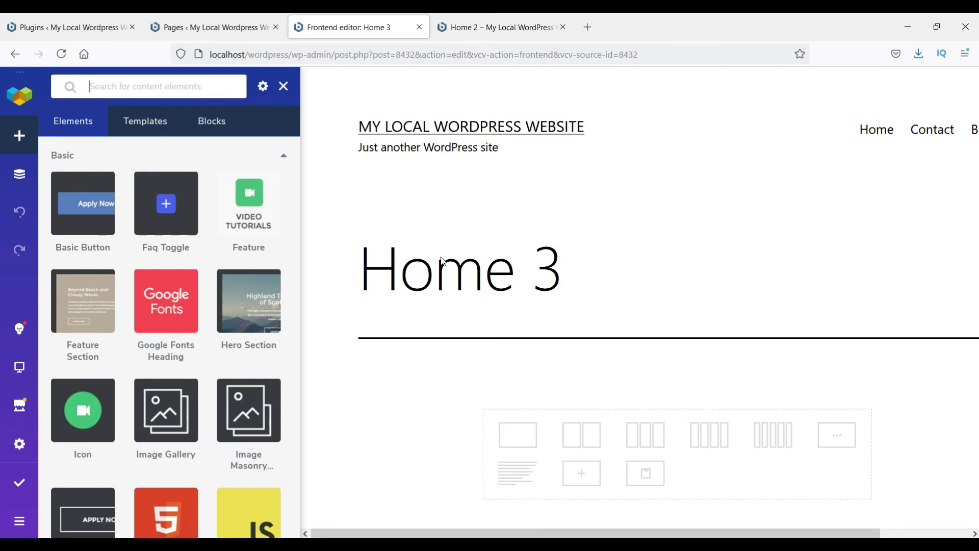
Step: Add a two-column row to Home 3 and drag a Text Block into the left column
scroll(589, 248, "down", 2)
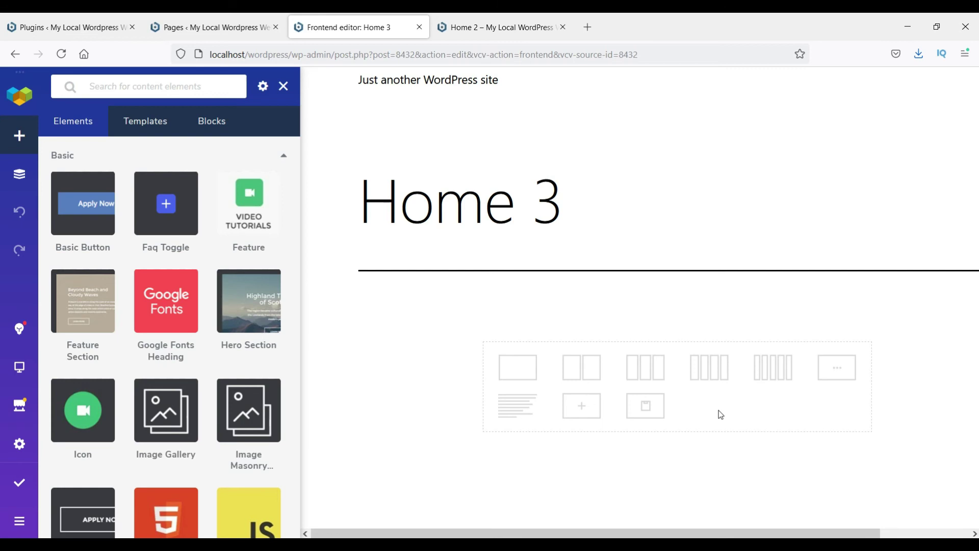
left_click(580, 372)
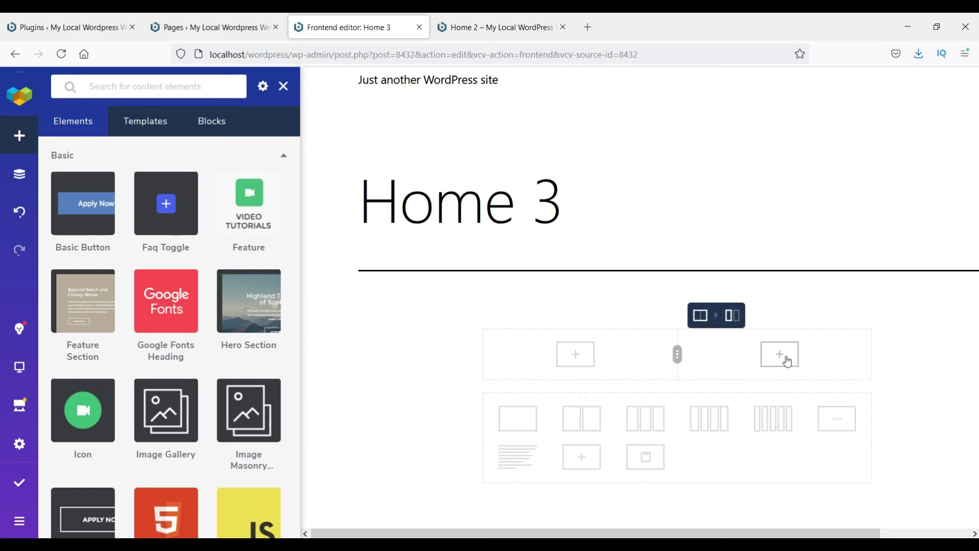
left_click(574, 359)
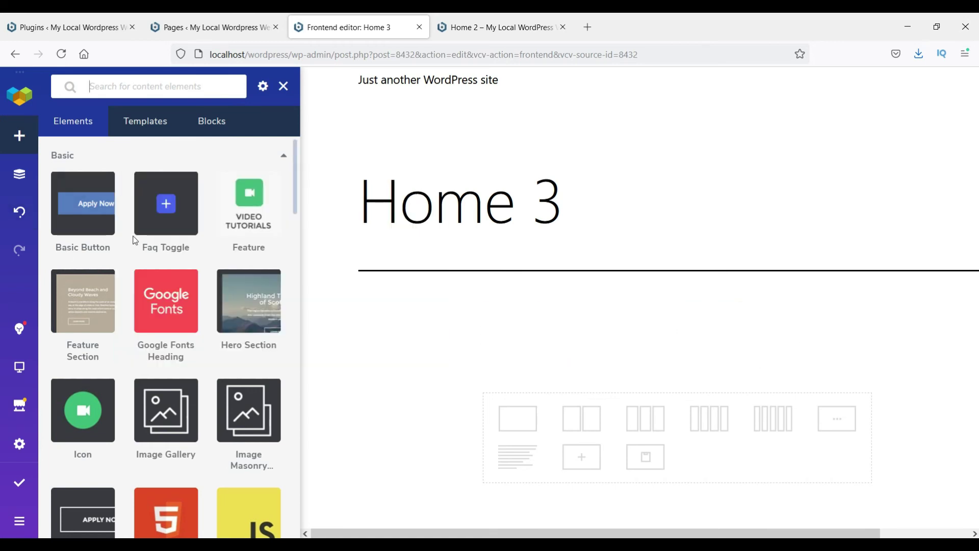
mouse_move(94, 234)
scroll(248, 352, "down", 3)
mouse_move(250, 356)
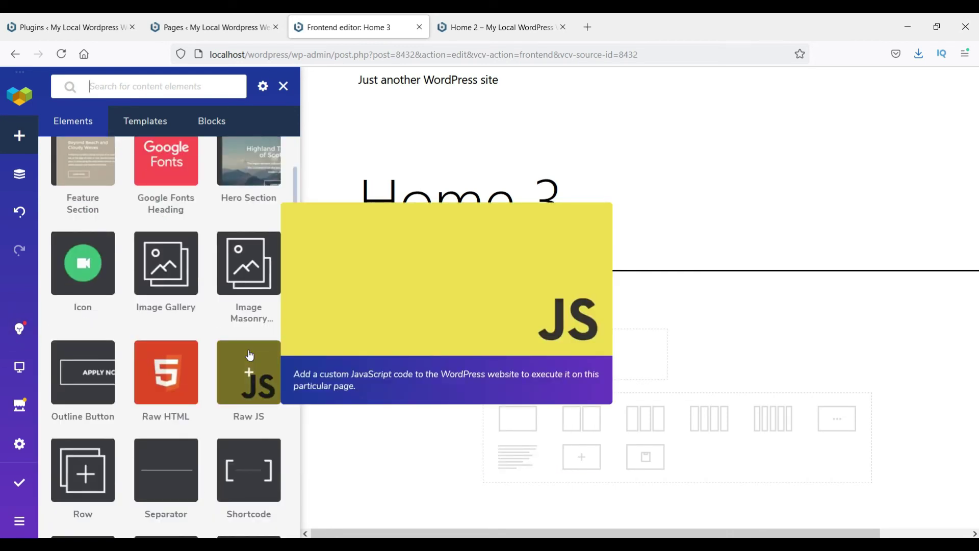
scroll(250, 355, "down", 3)
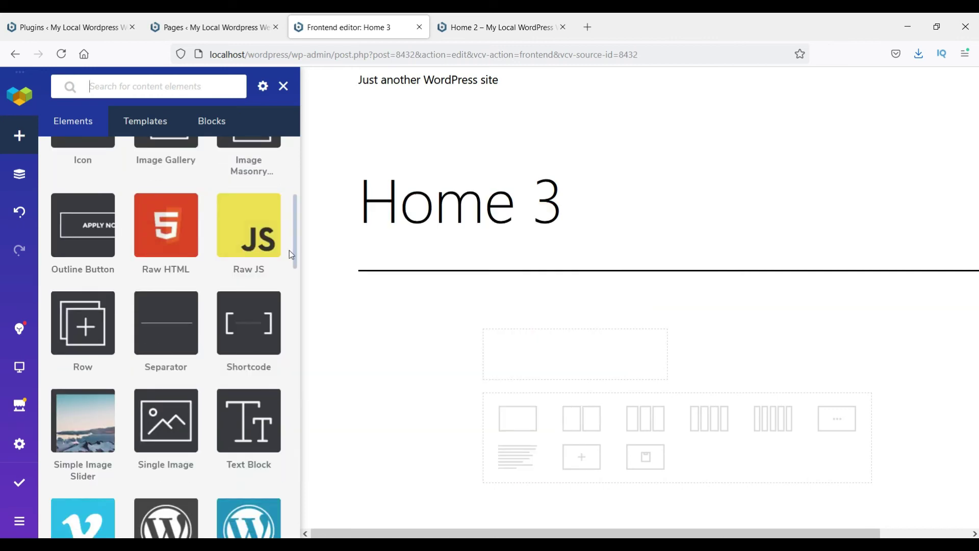
scroll(289, 250, "down", 3)
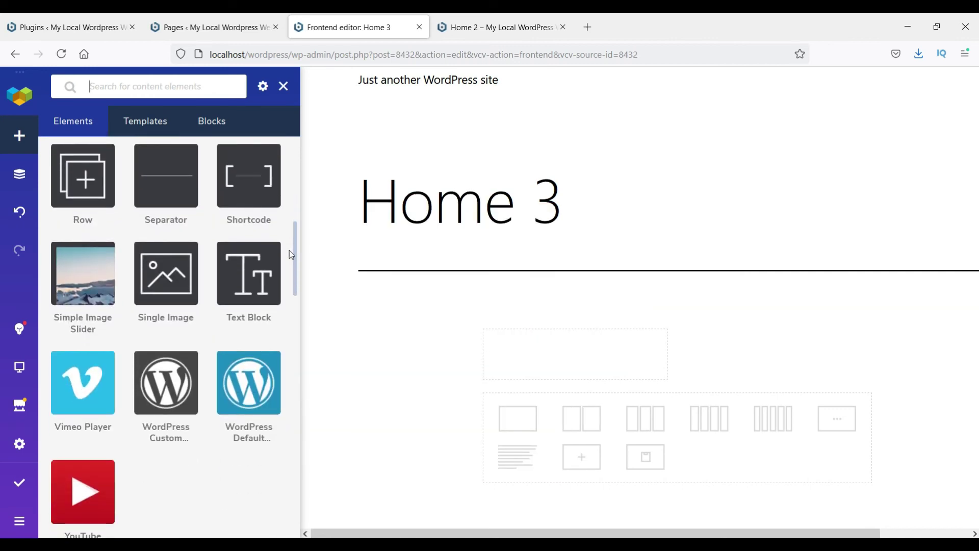
left_click_drag(270, 293, 574, 363)
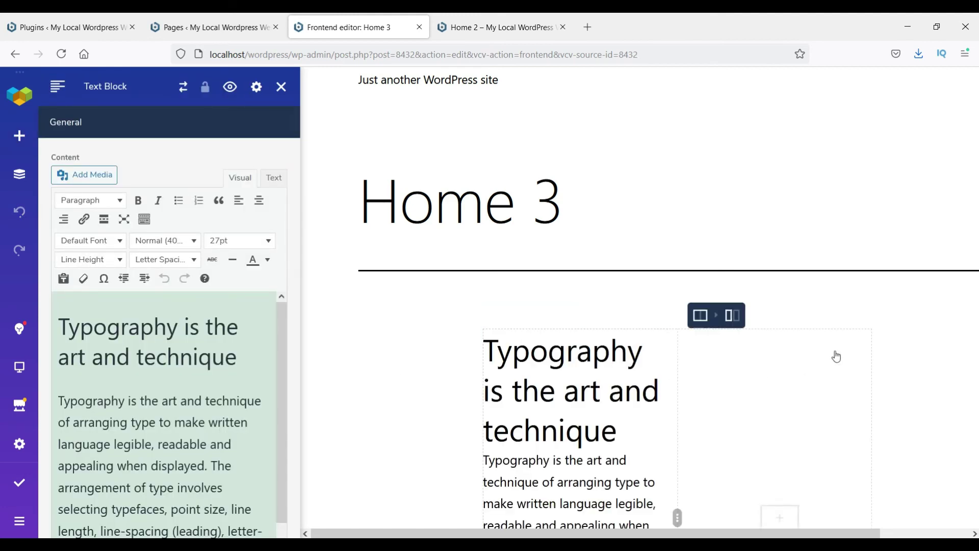
Step: Search the elements for 'ima' and drag a Single Image into the empty right column
scroll(806, 337, "down", 4)
left_click(781, 317)
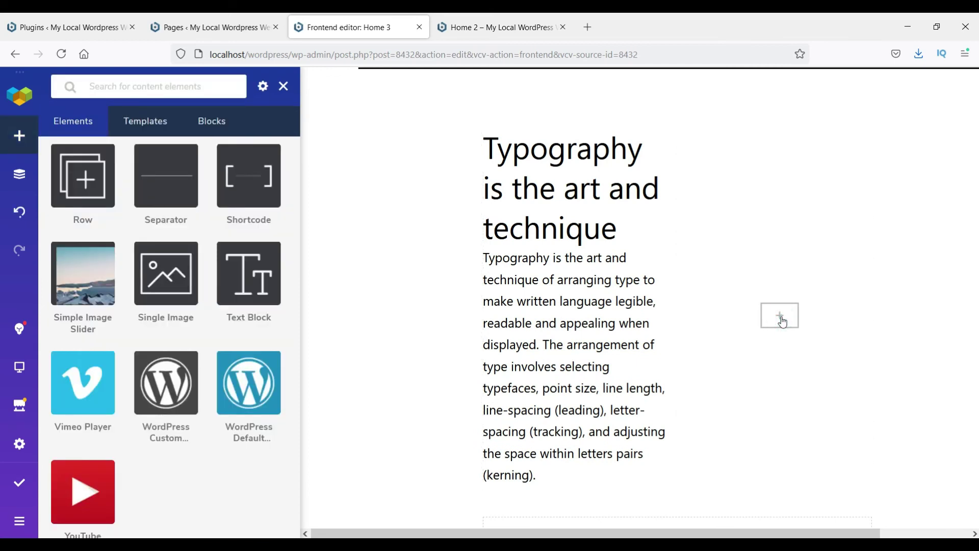
scroll(131, 192, "up", 5)
left_click(116, 84)
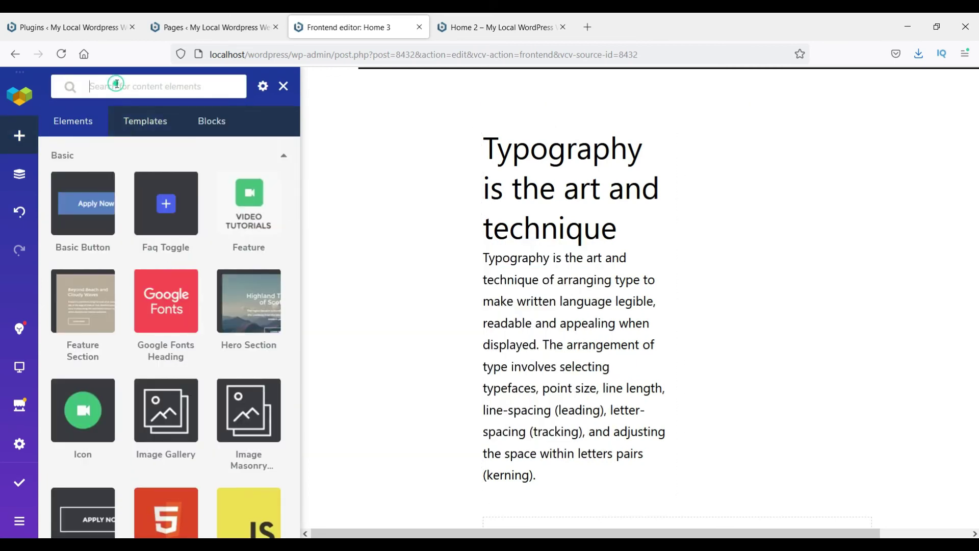
type("ima")
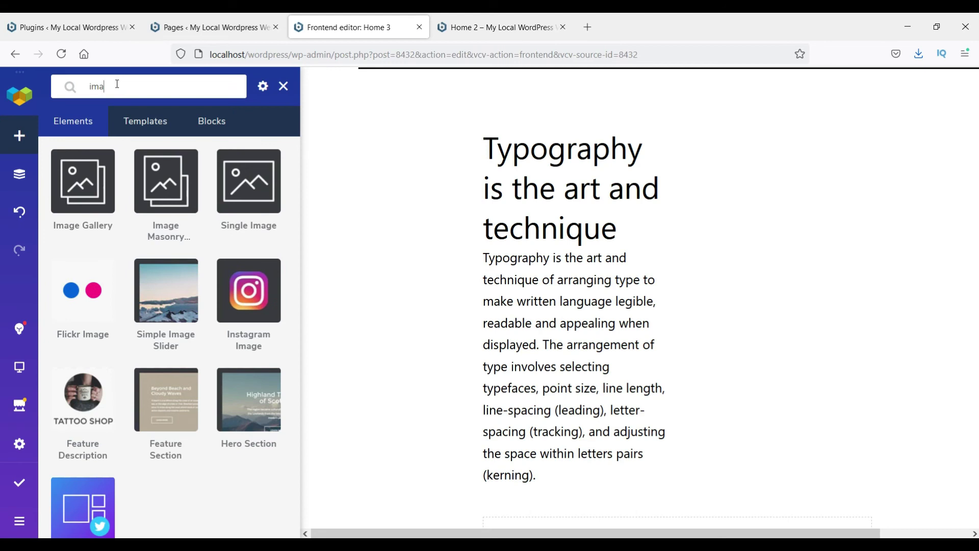
left_click_drag(248, 184, 798, 306)
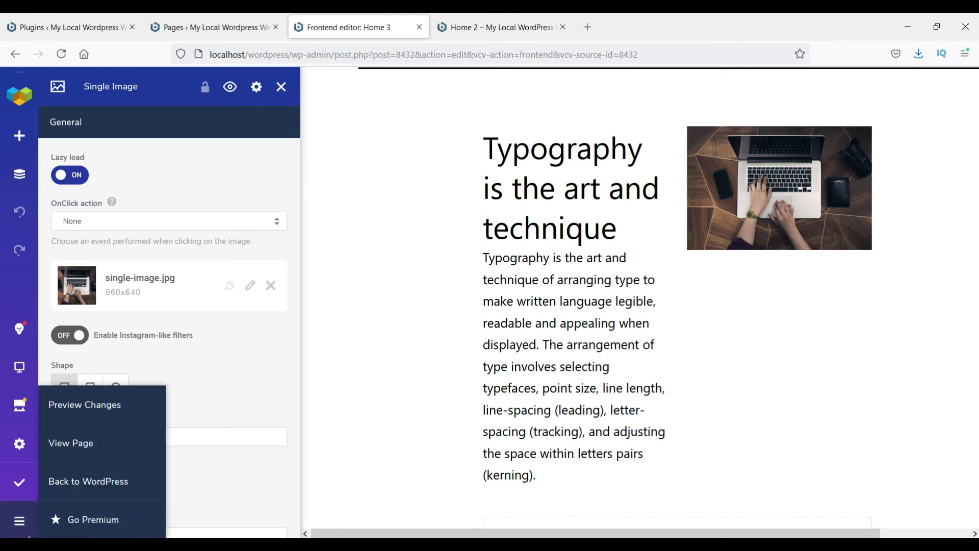
Step: Preview the live Home 3 page showing the laptop image beside the text, then return to the editor
mouse_move(19, 483)
left_click(61, 441)
scroll(521, 336, "down", 5)
scroll(521, 337, "up", 5)
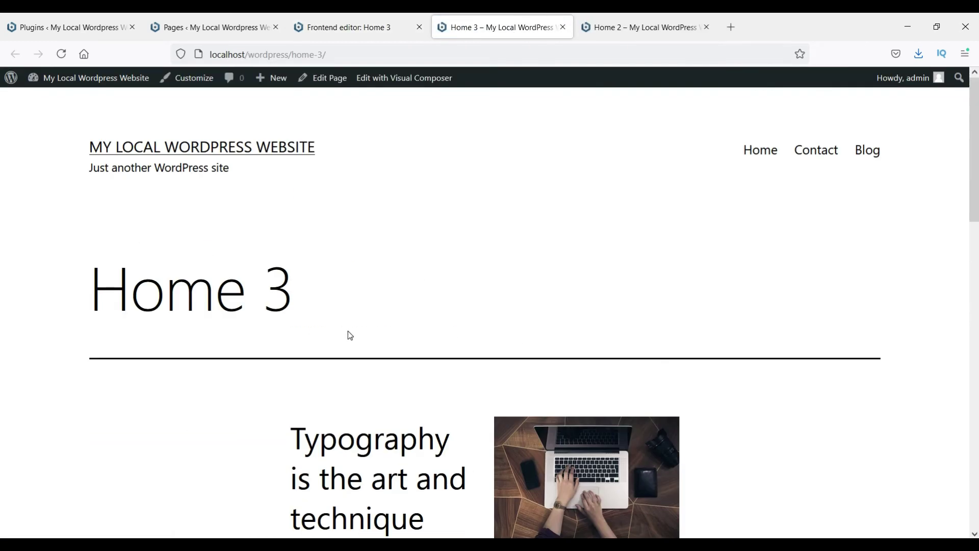
scroll(349, 335, "down", 4)
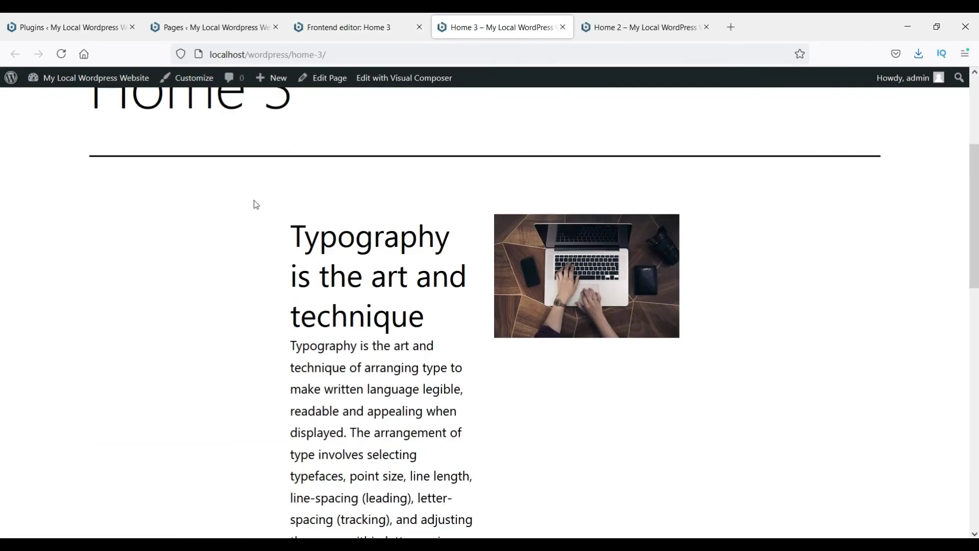
left_click(366, 28)
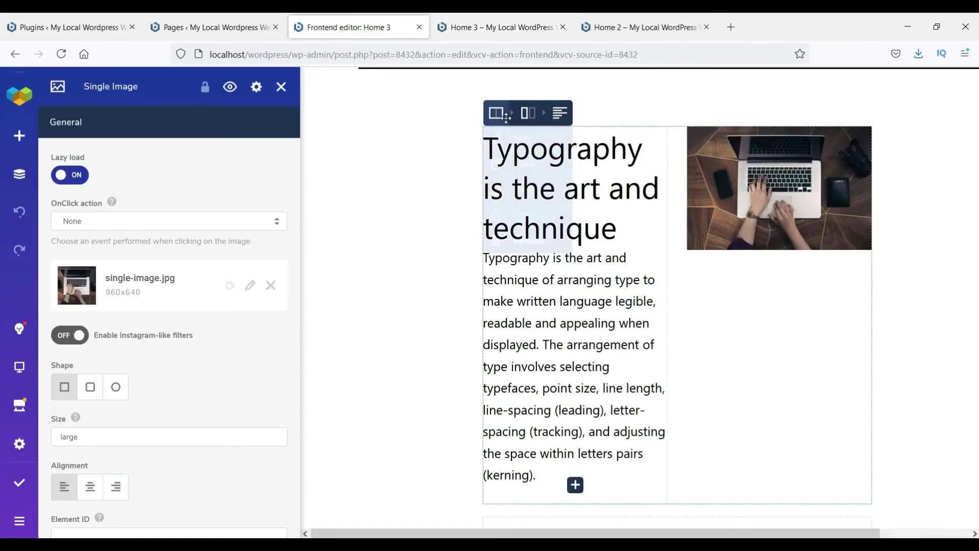
Step: Set the Typography row's background colour to red (B61F1F) in its row settings
mouse_move(499, 113)
left_click(532, 191)
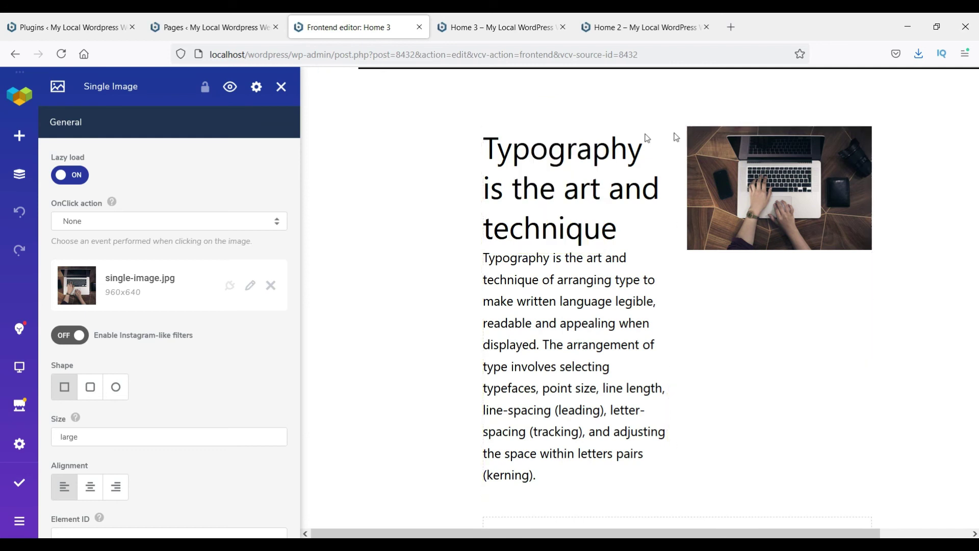
mouse_move(538, 112)
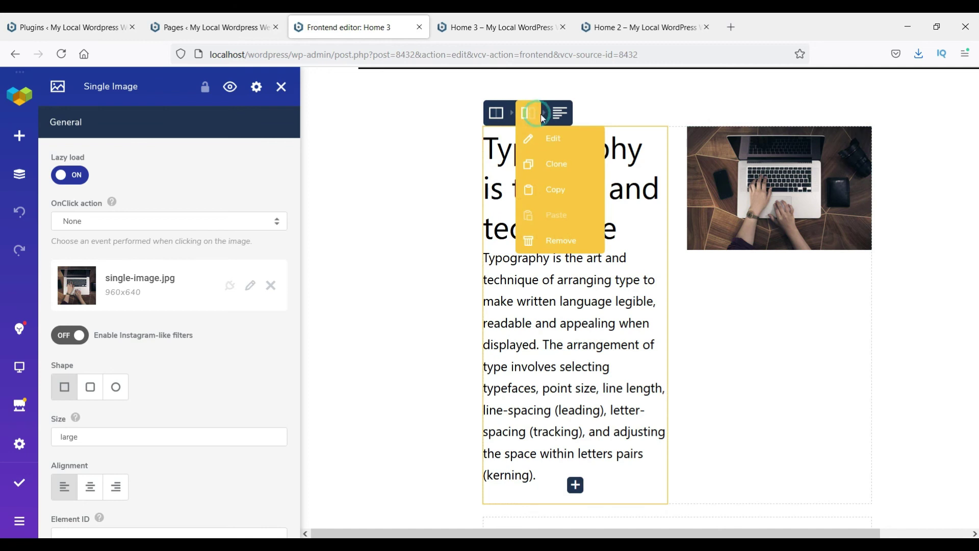
mouse_move(502, 113)
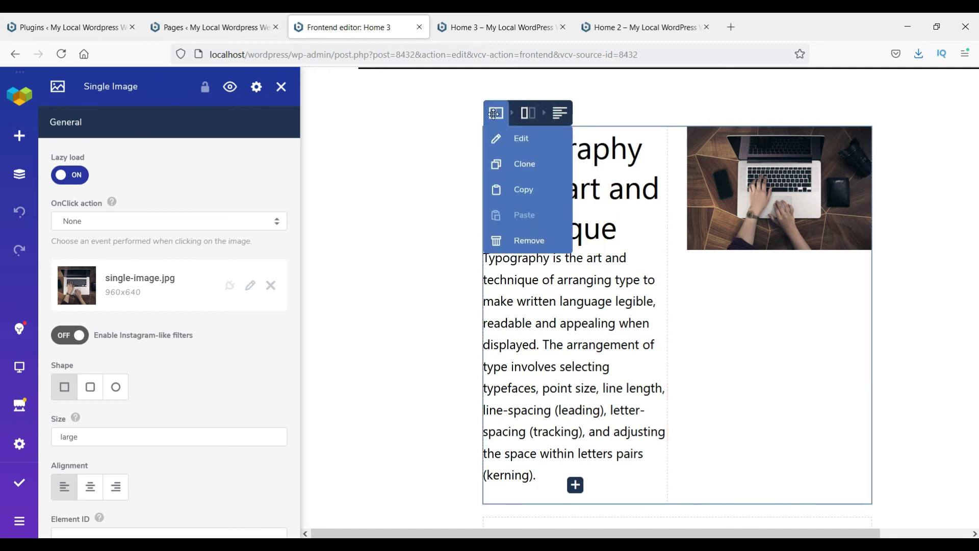
left_click(497, 137)
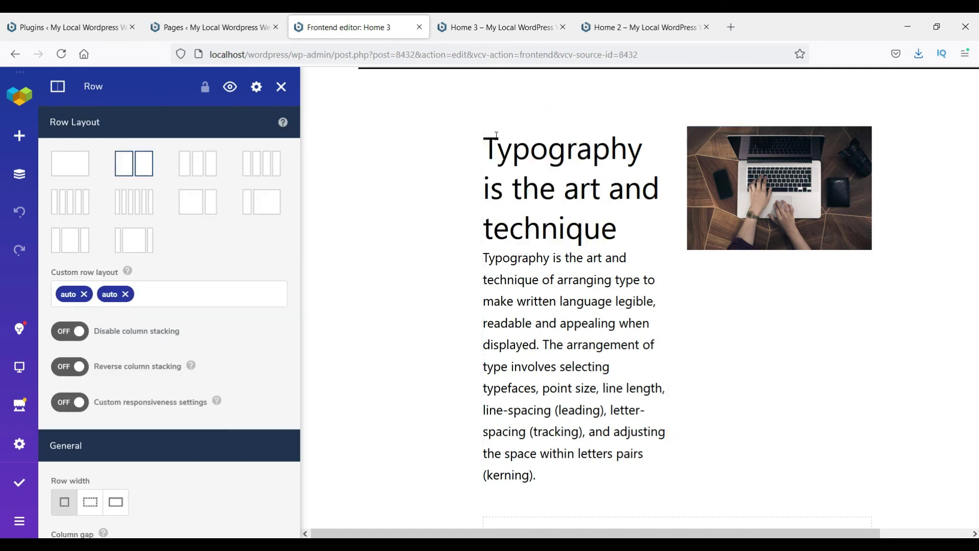
scroll(115, 306, "down", 15)
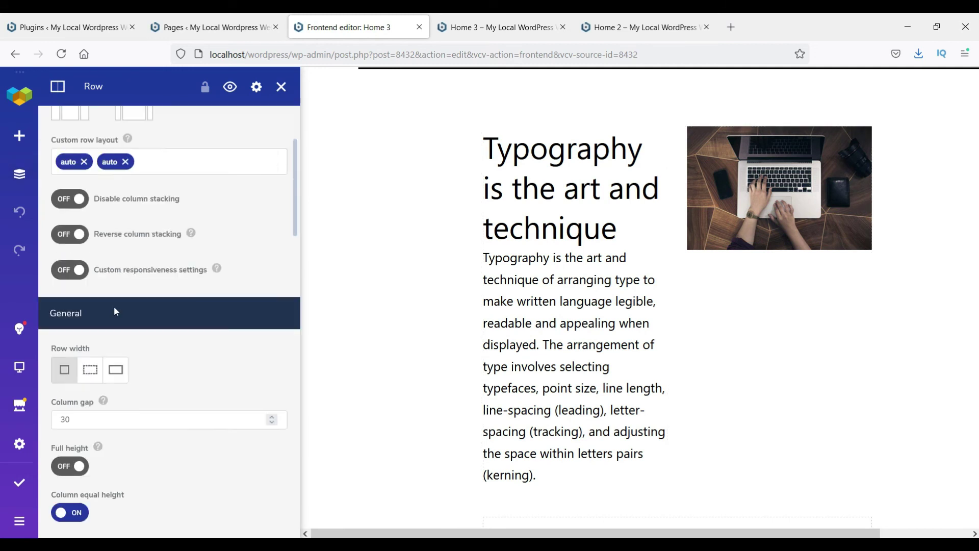
scroll(116, 312, "down", 4)
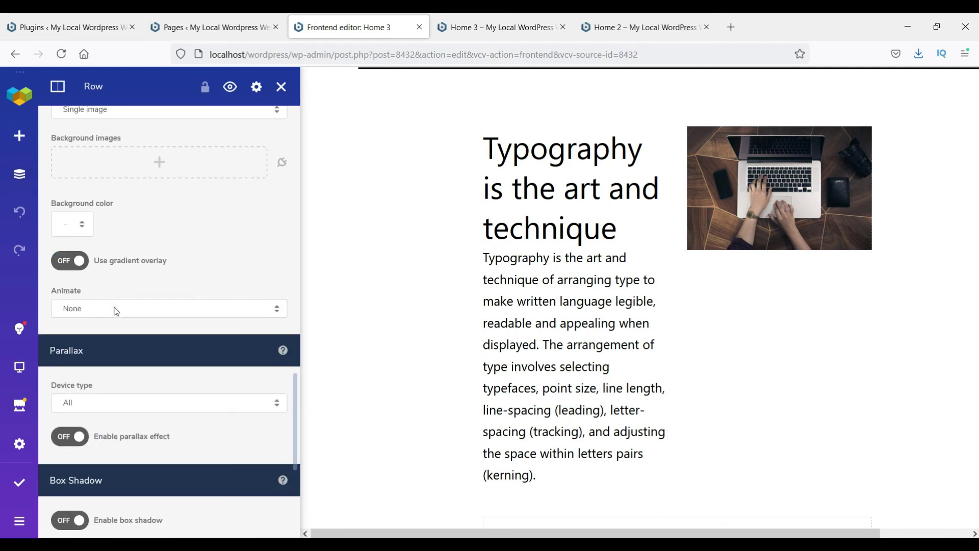
left_click(66, 230)
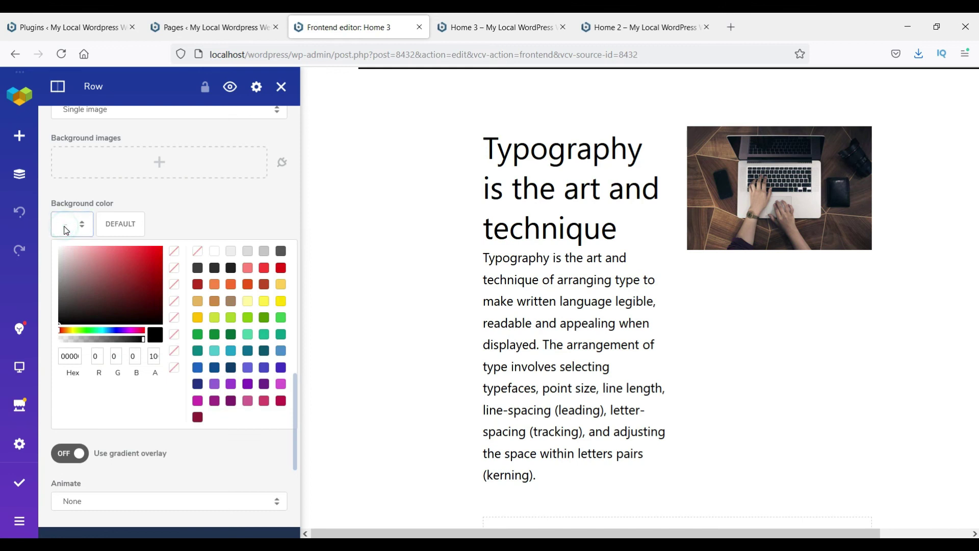
left_click(146, 272)
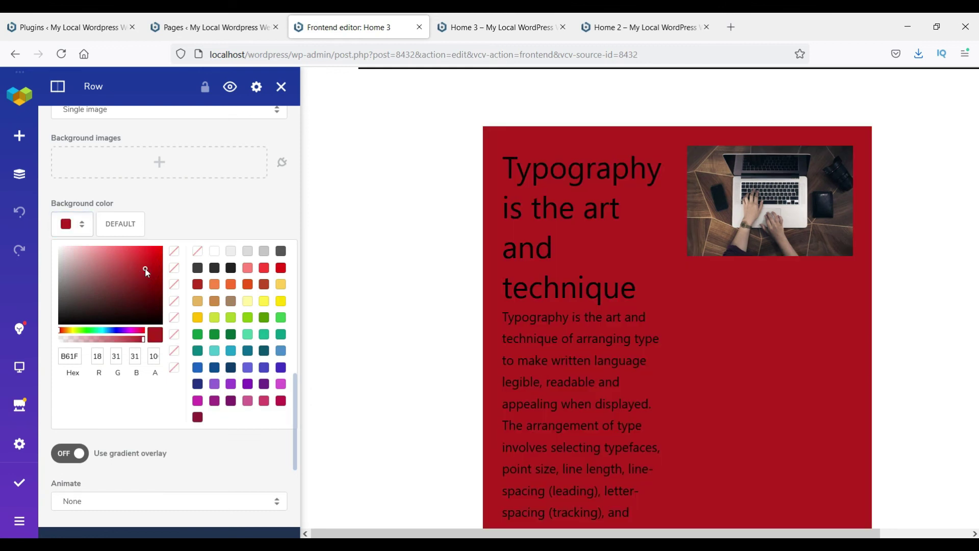
scroll(164, 306, "down", 5)
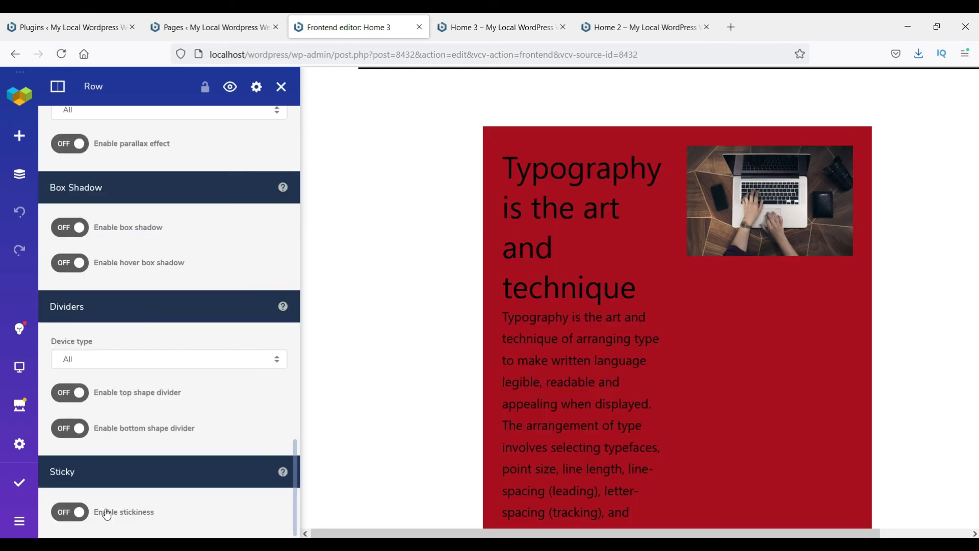
scroll(151, 372, "up", 15)
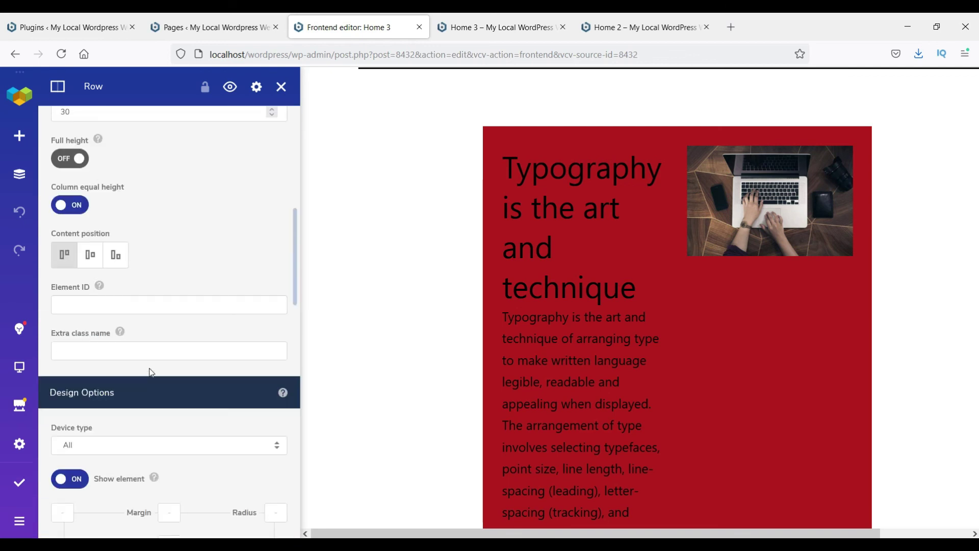
scroll(151, 372, "up", 4)
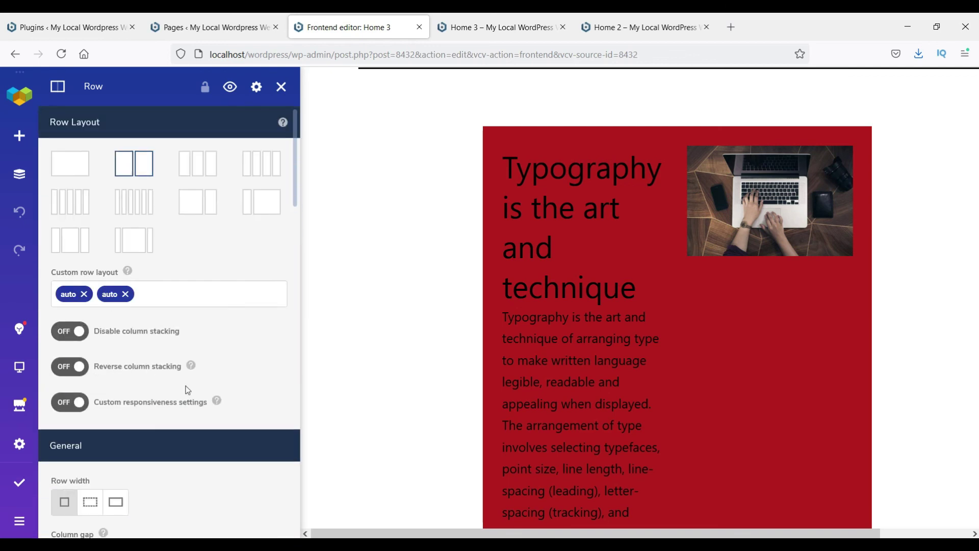
Step: Check the red row on the reloaded live page, then return to the editor
left_click(61, 442)
left_click(61, 54)
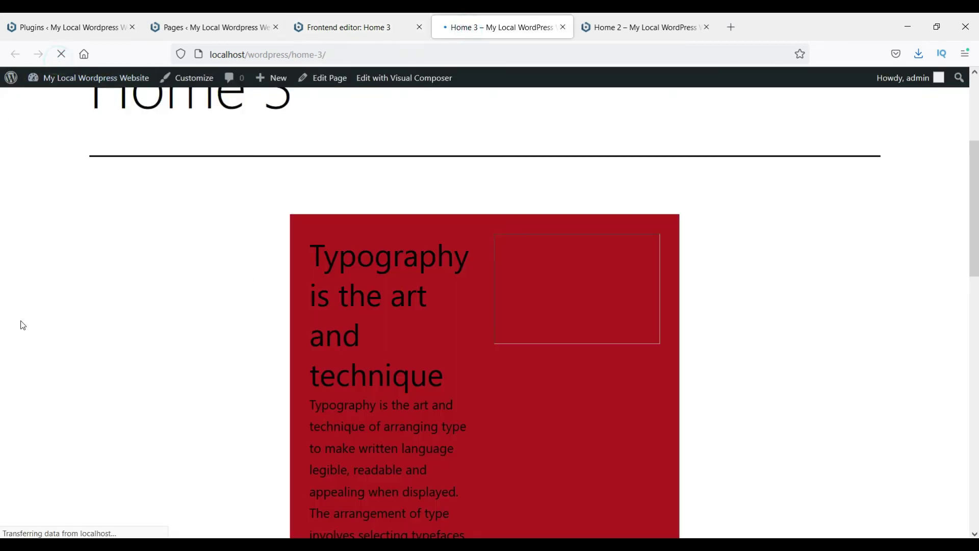
scroll(505, 309, "down", 3)
scroll(503, 334, "up", 4)
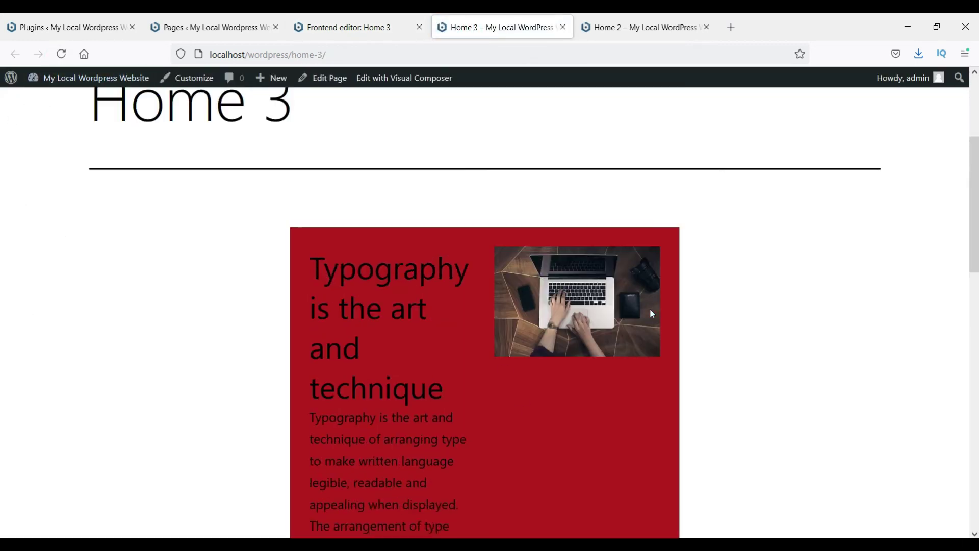
key("ctrl+Page_Up")
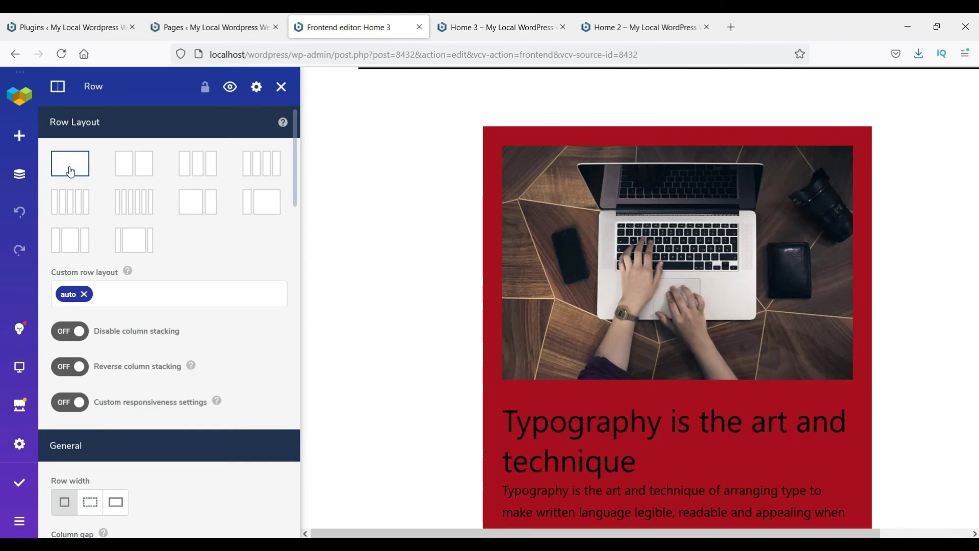
Step: Try splitting the red row into two columns, undo it, and close Row settings
scroll(684, 200, "down", 6)
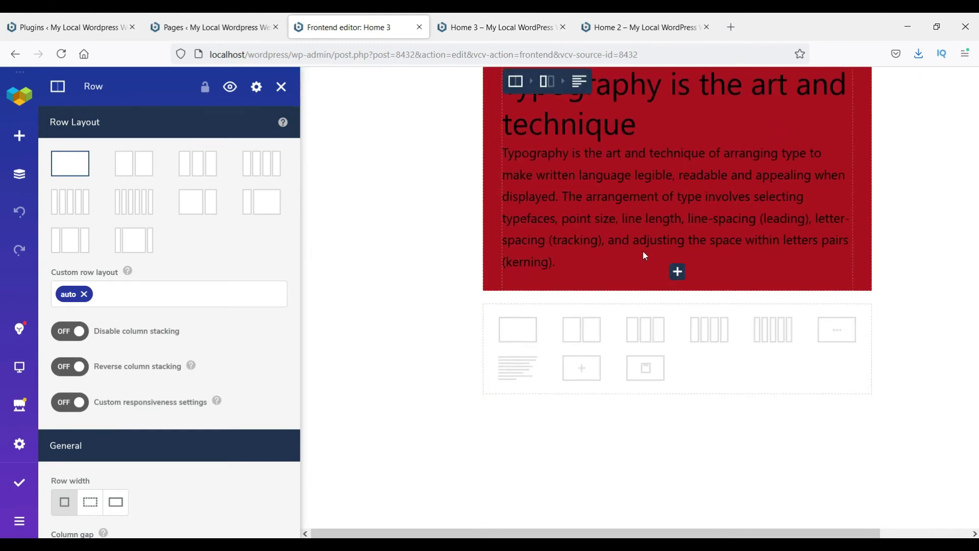
scroll(643, 250, "up", 4)
left_click(137, 175)
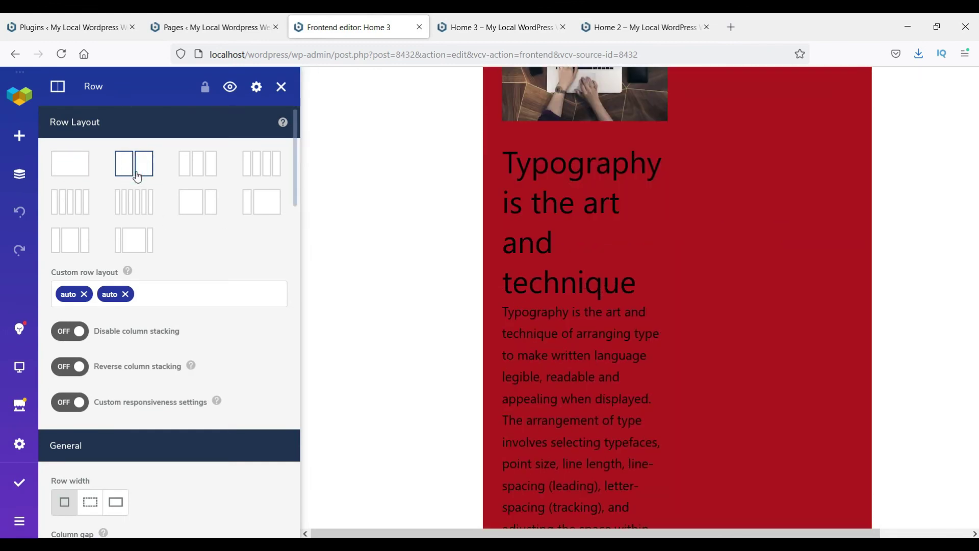
scroll(845, 204, "up", 4)
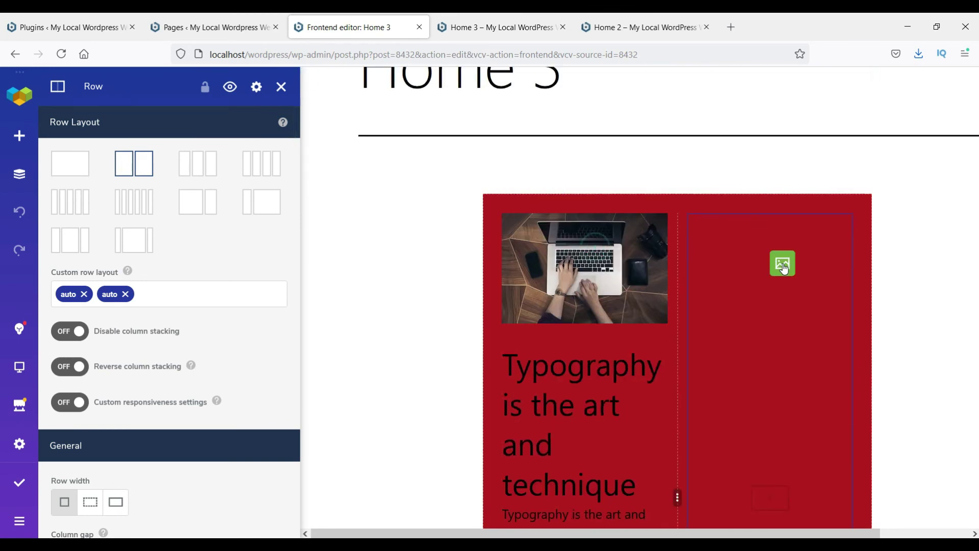
key("ctrl+z")
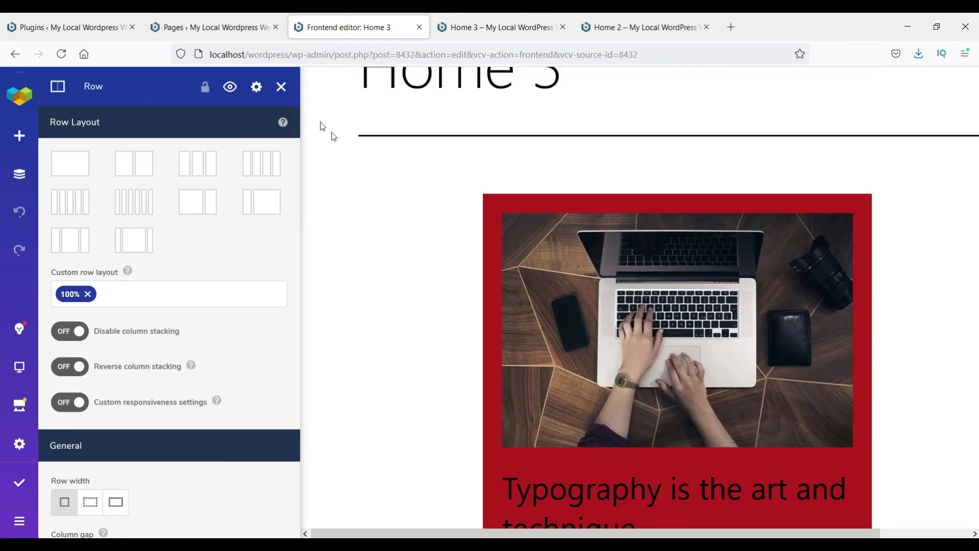
left_click(282, 88)
Step: Add a new row below the red section, then undo the last two changes
scroll(828, 240, "down", 5)
left_click(410, 398)
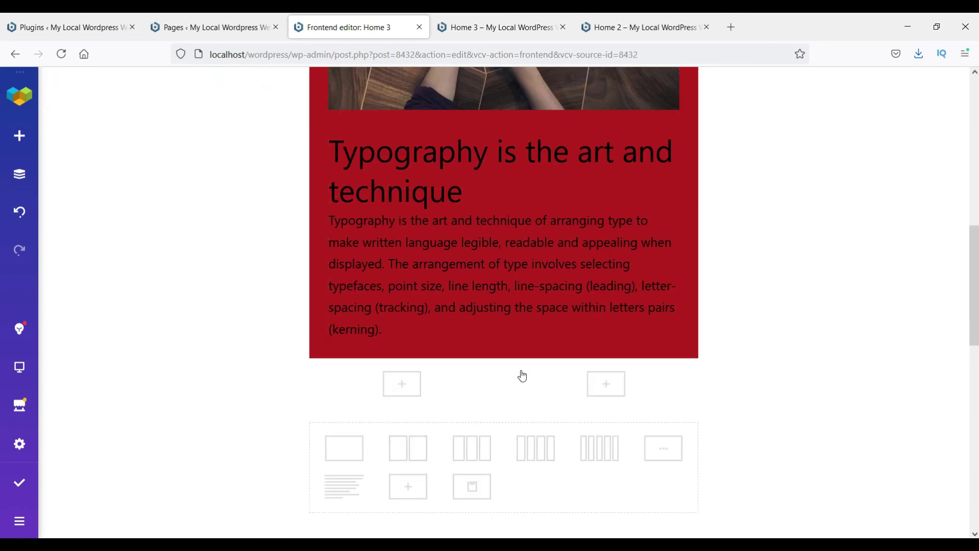
key("ctrl+z")
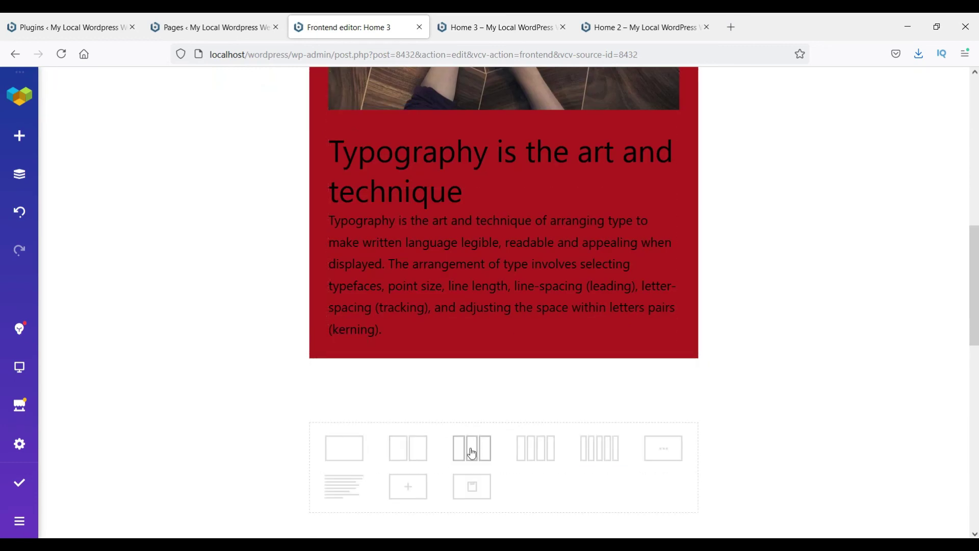
key("ctrl+z")
key("ctrl+z")
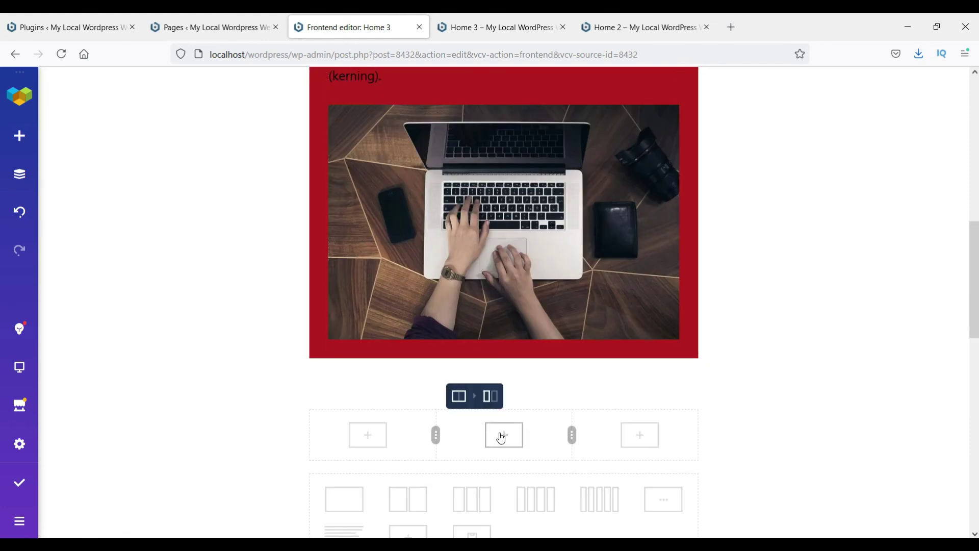